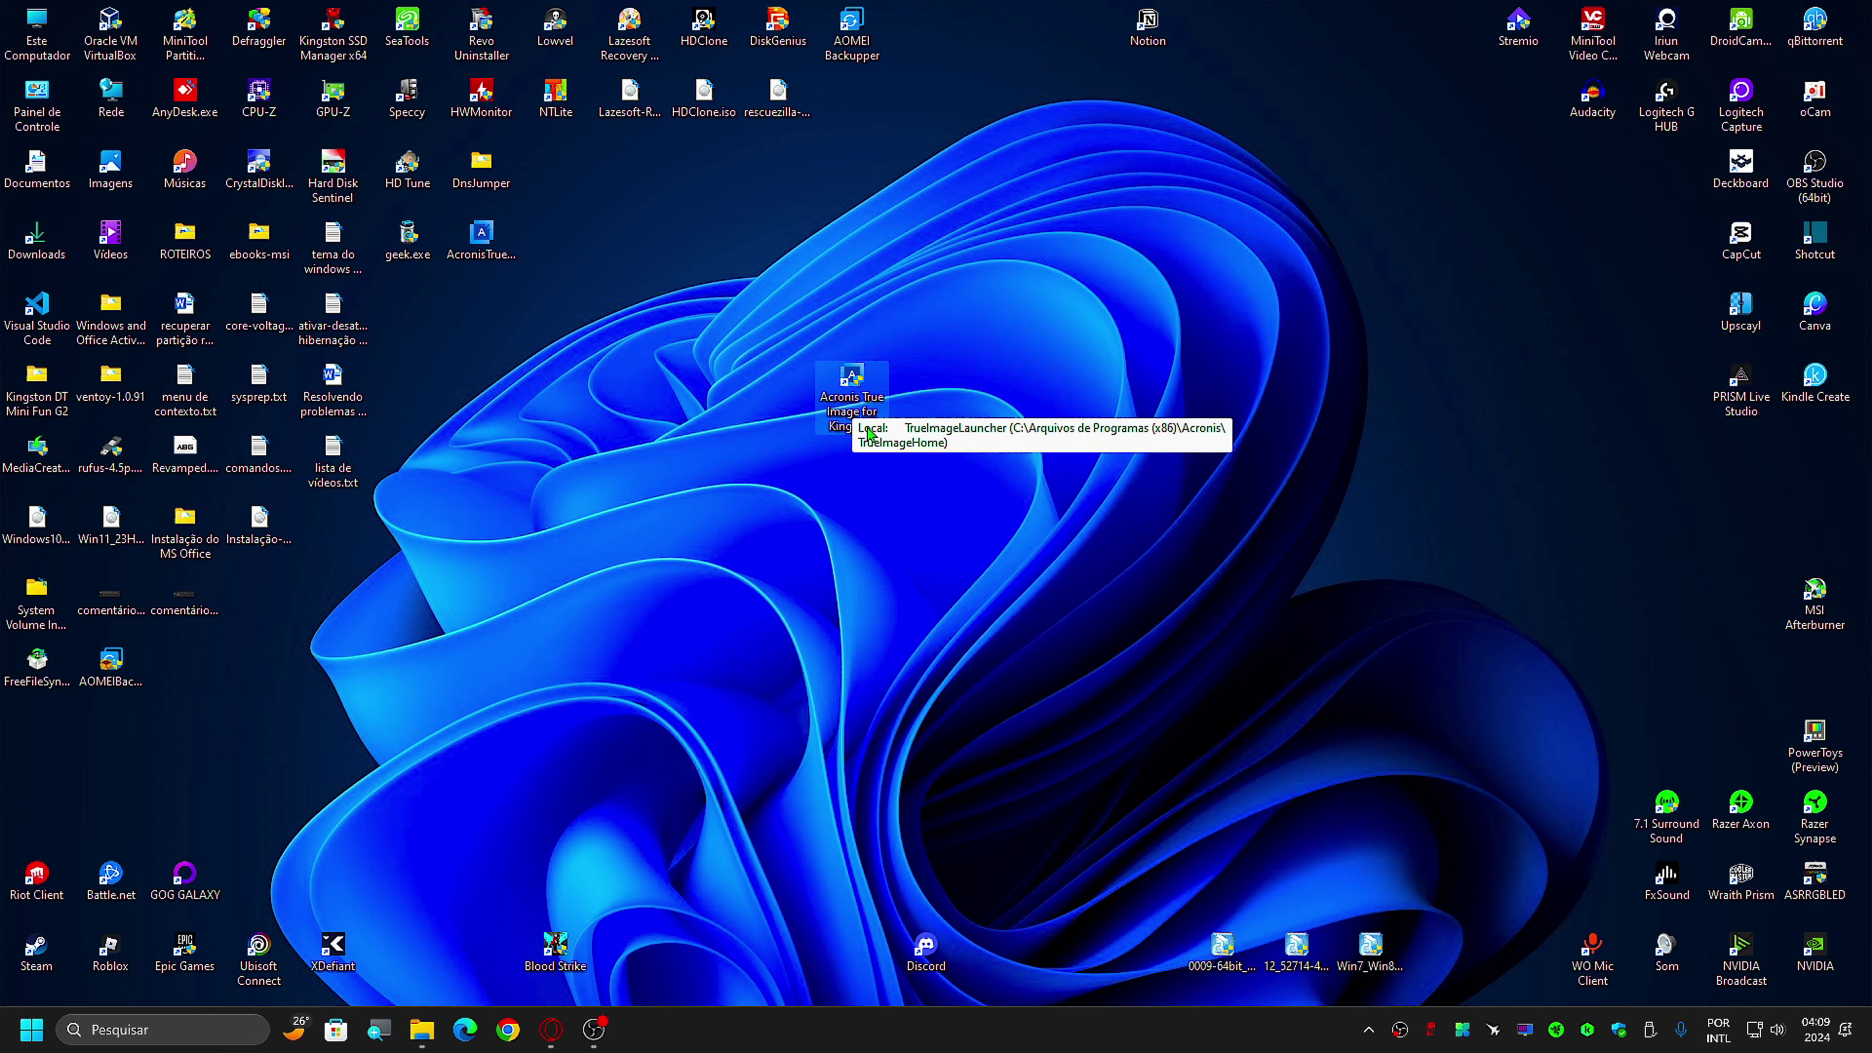
Step: Move the Acronis icon from the hidden tray icons into the visible notification area
click(1369, 1029)
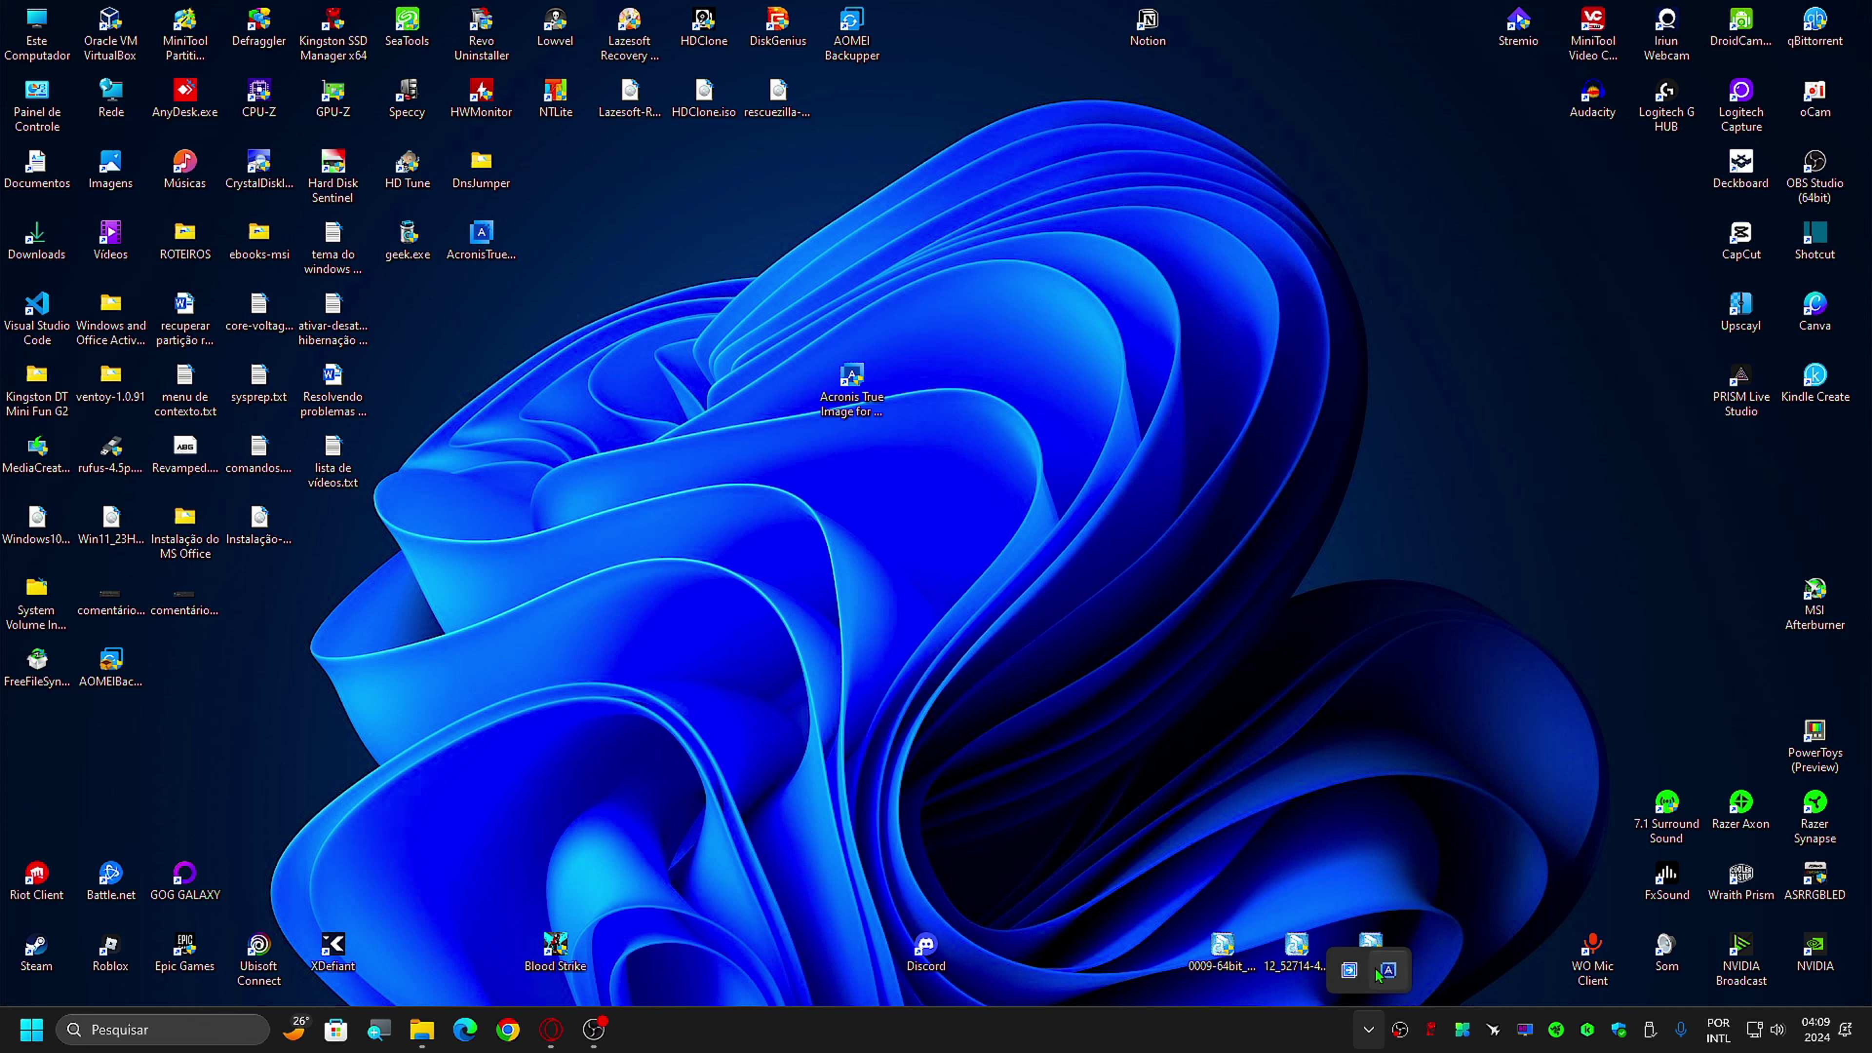
drag(1387, 969, 1369, 1030)
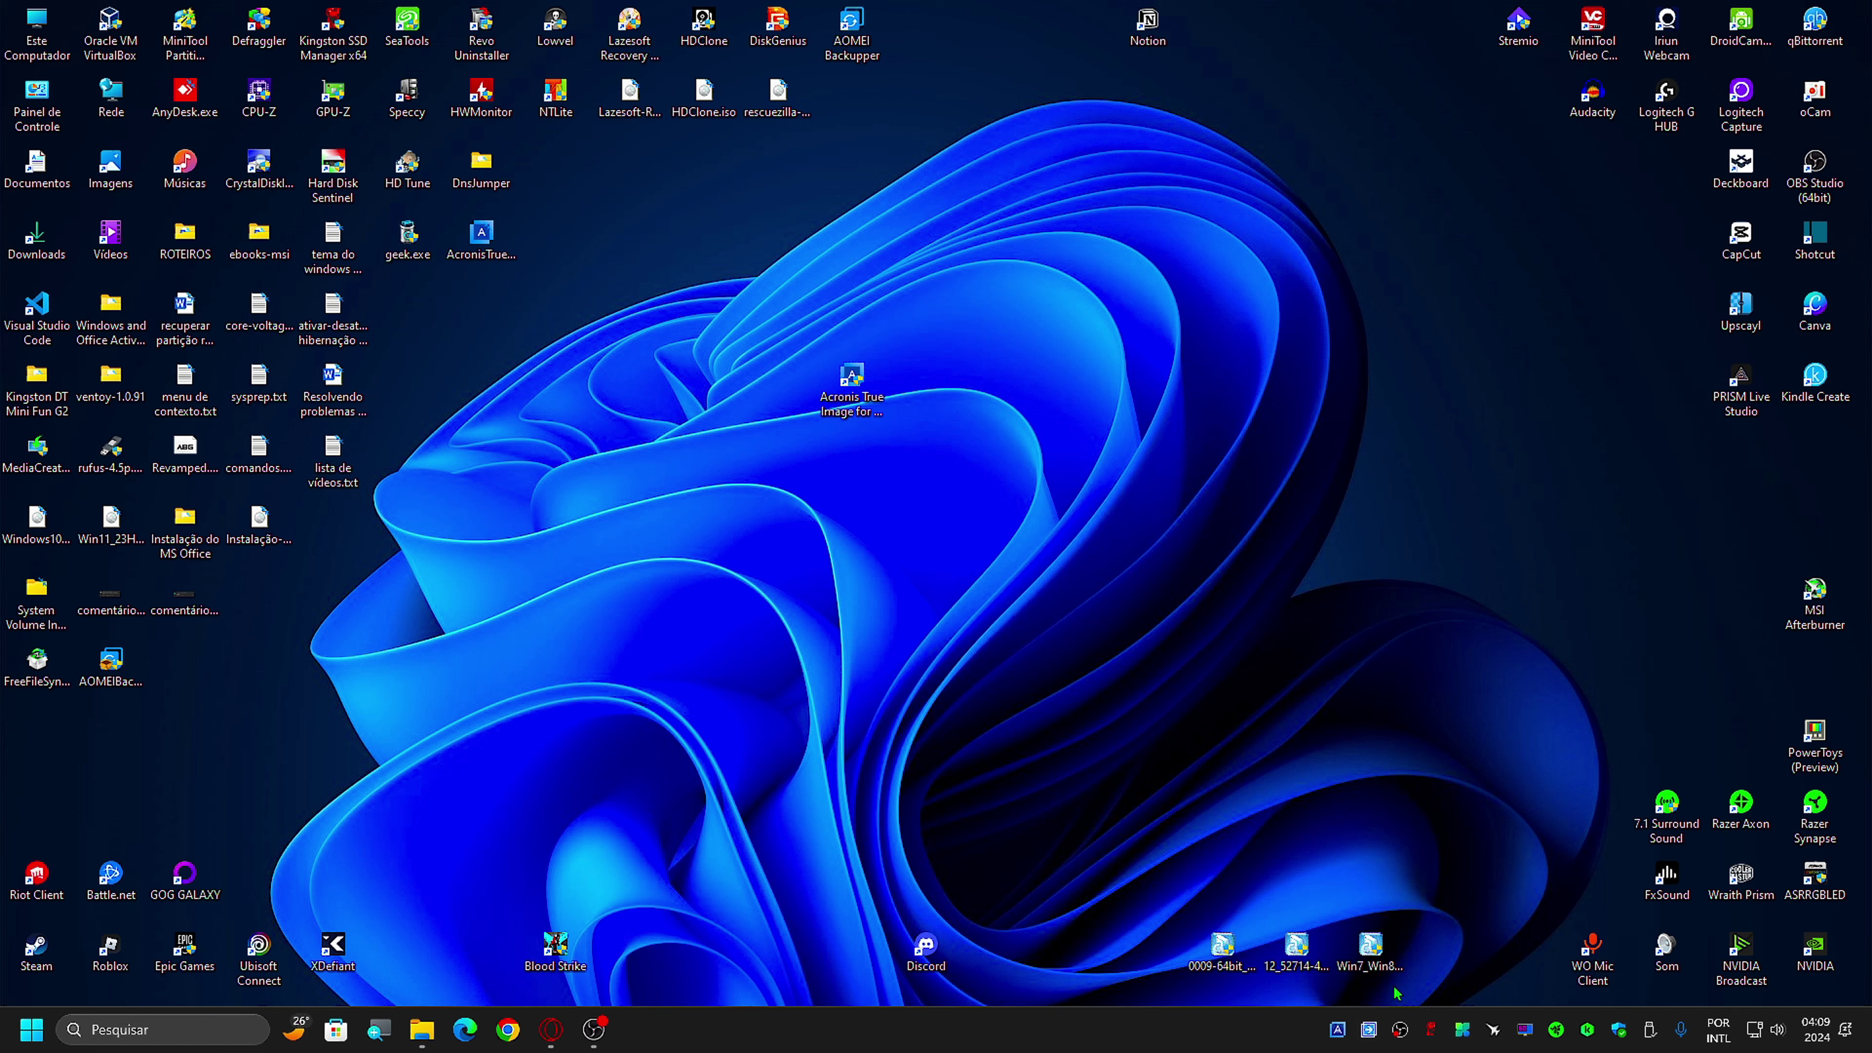
Step: Open Acronis True Image for Kingston from its tray icon, view the help and support section, and minimize the program
click(1343, 1033)
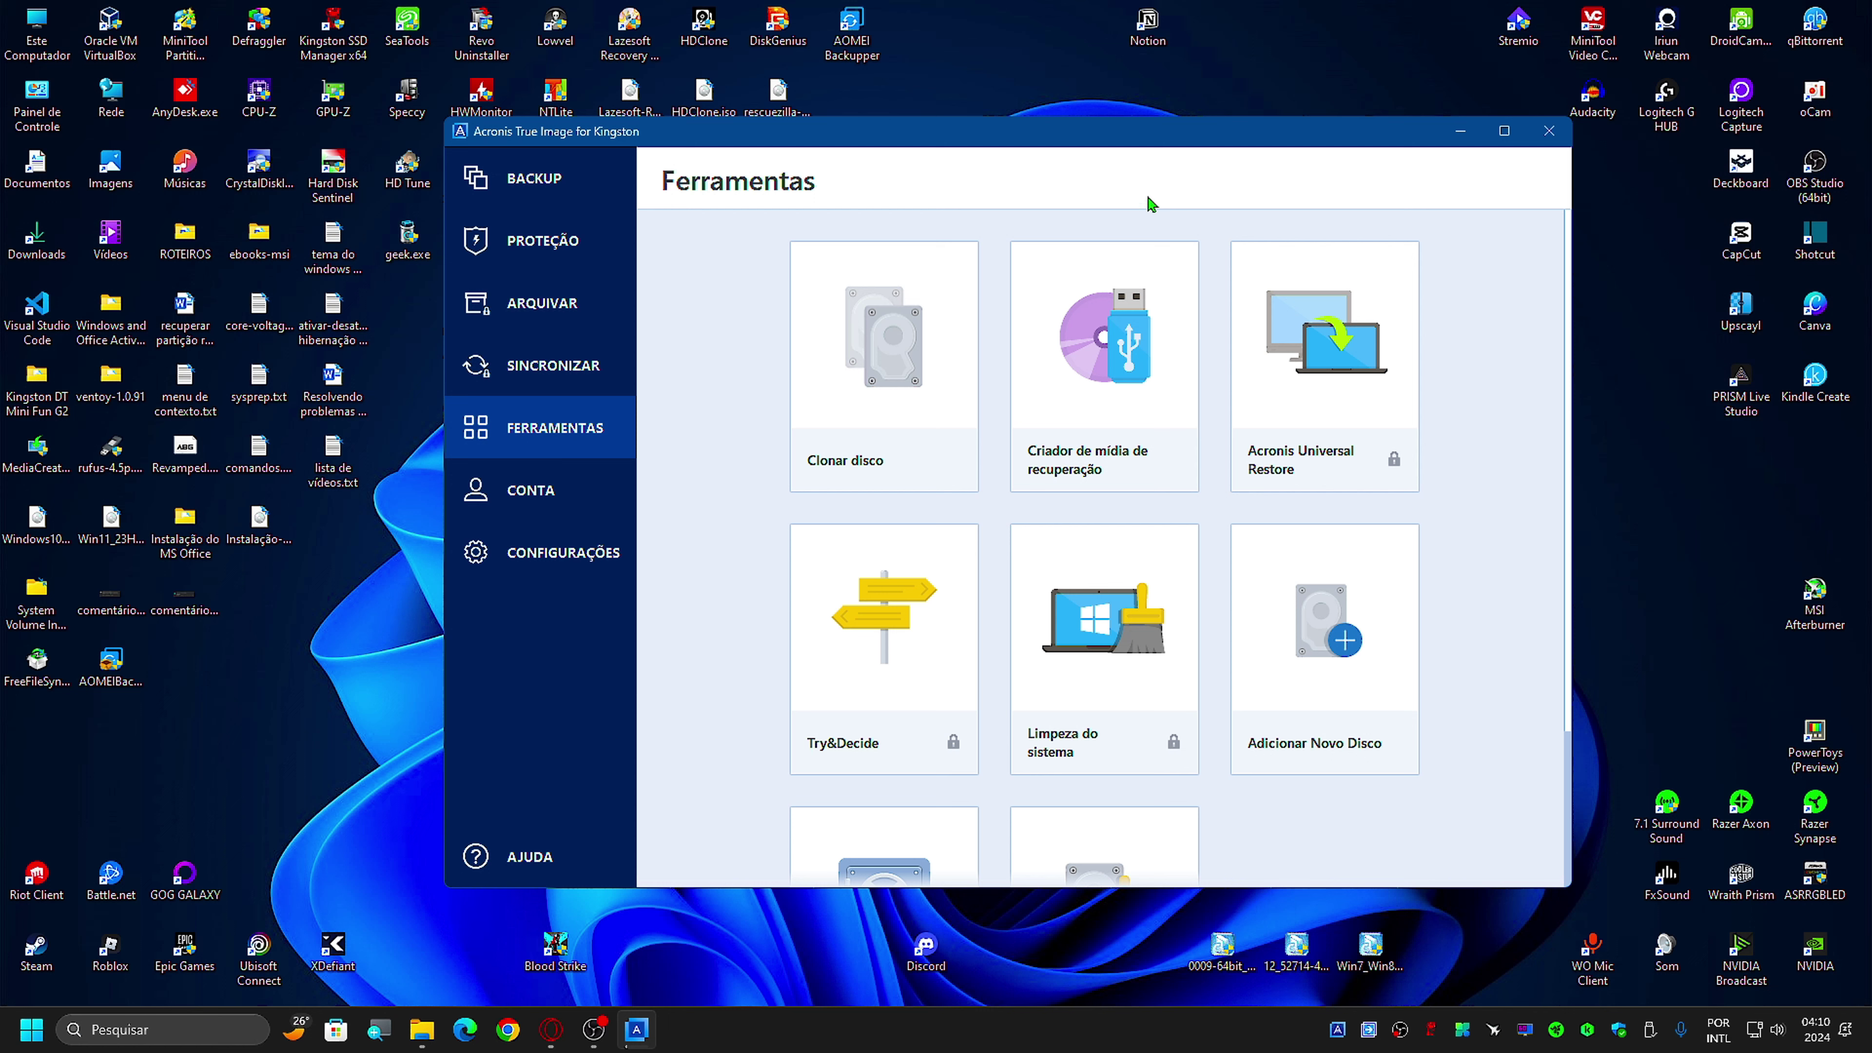
click(525, 857)
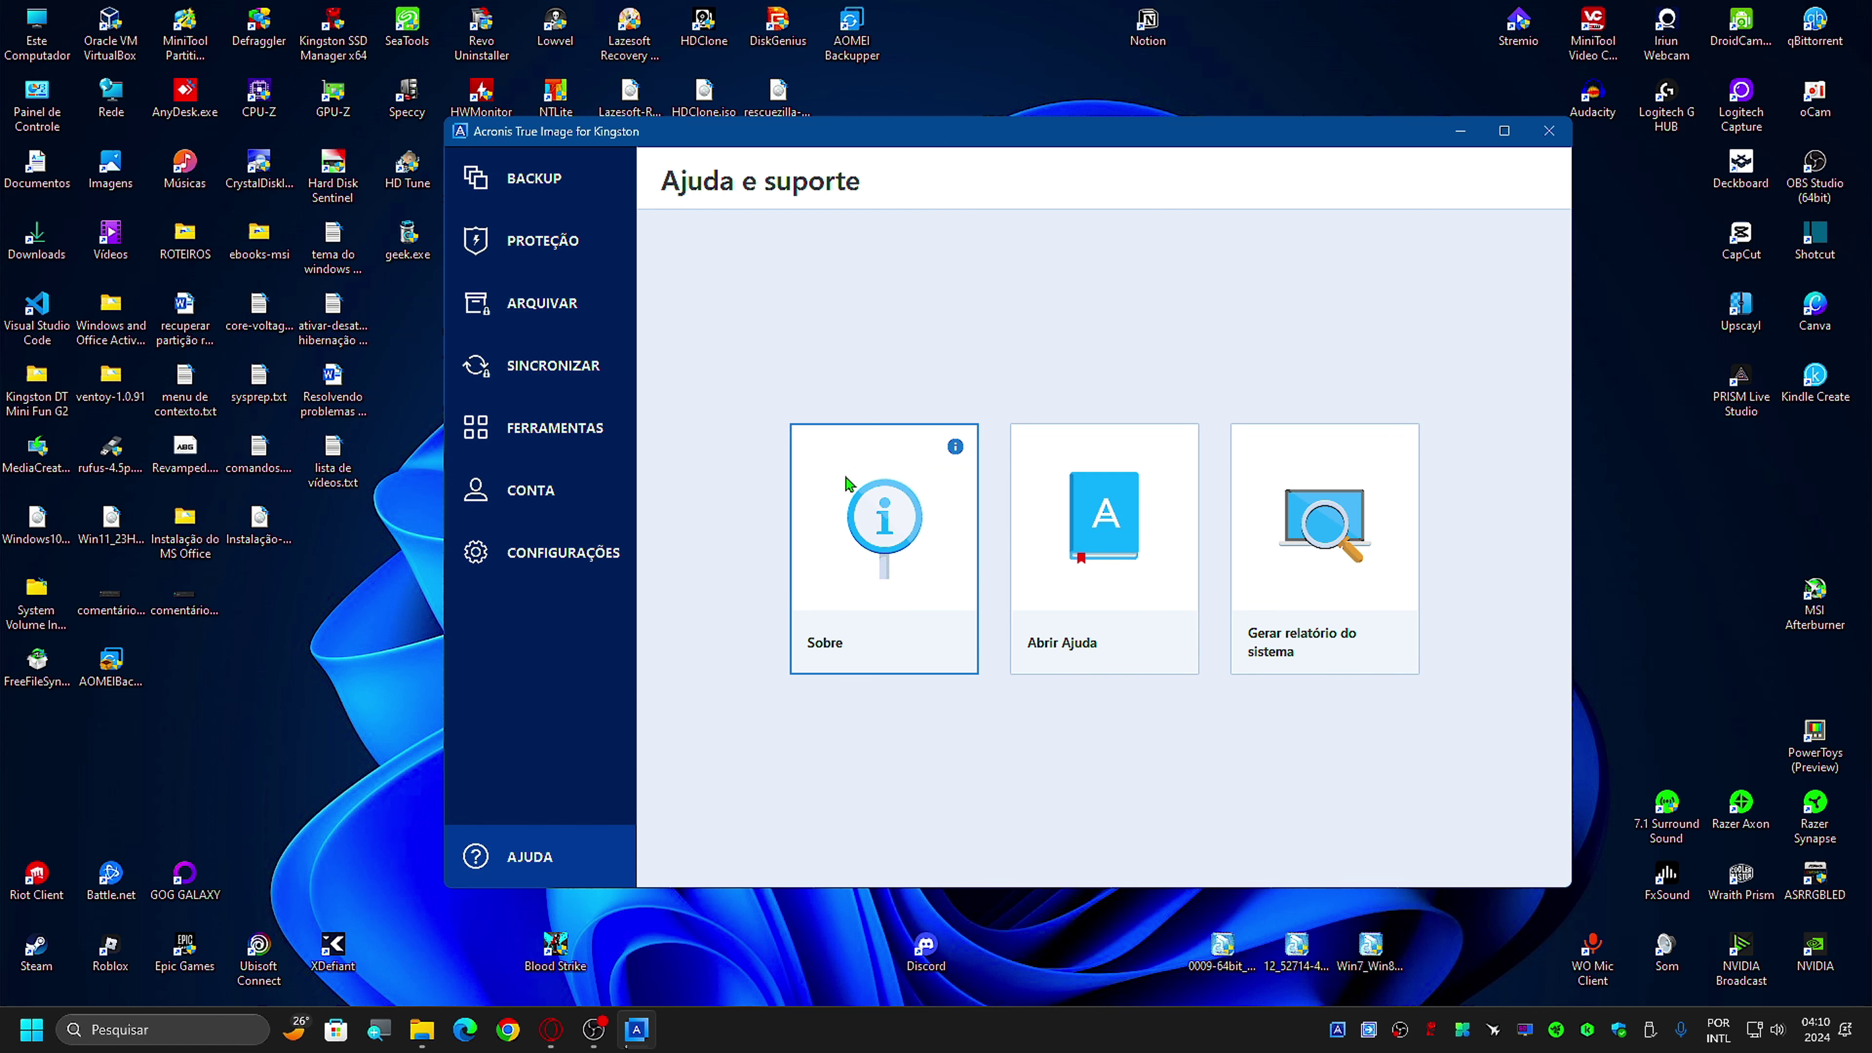
click(1460, 133)
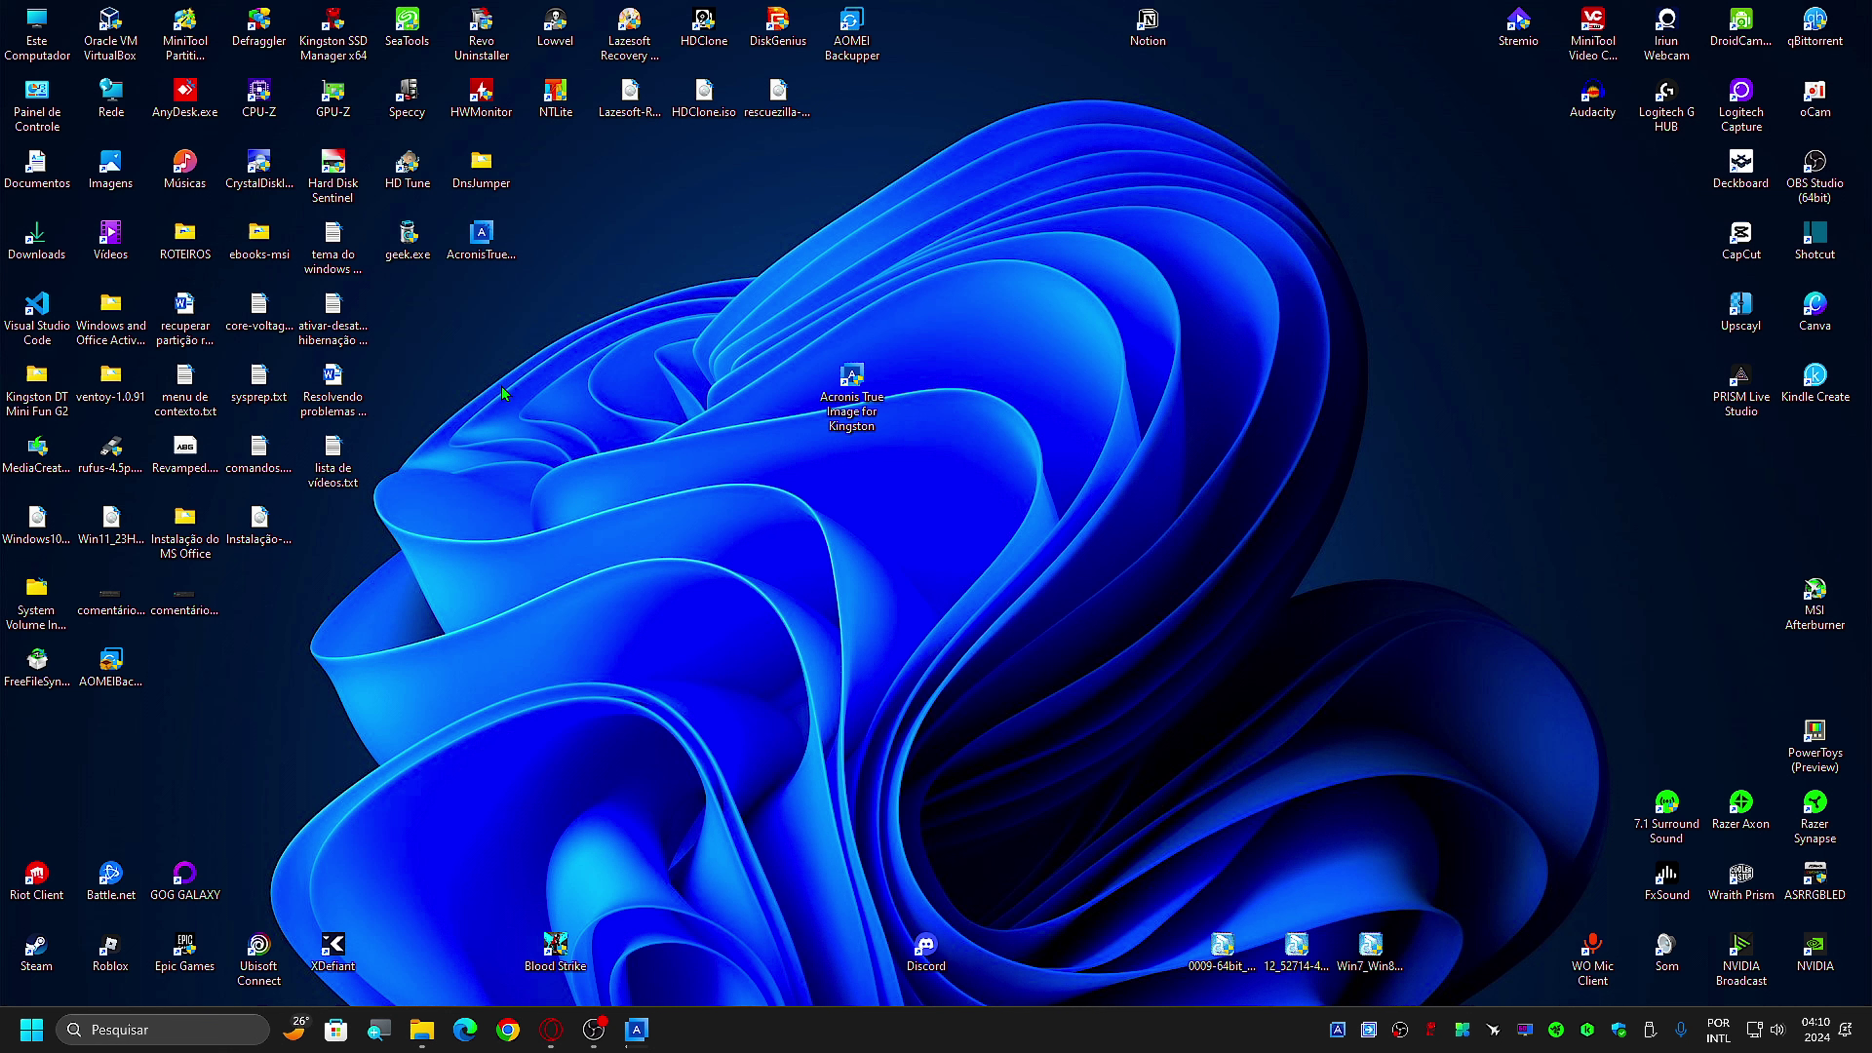
Step: Launch Kingston SSD Manager with administrator permission and view its firmware and Acronis pages
click(333, 35)
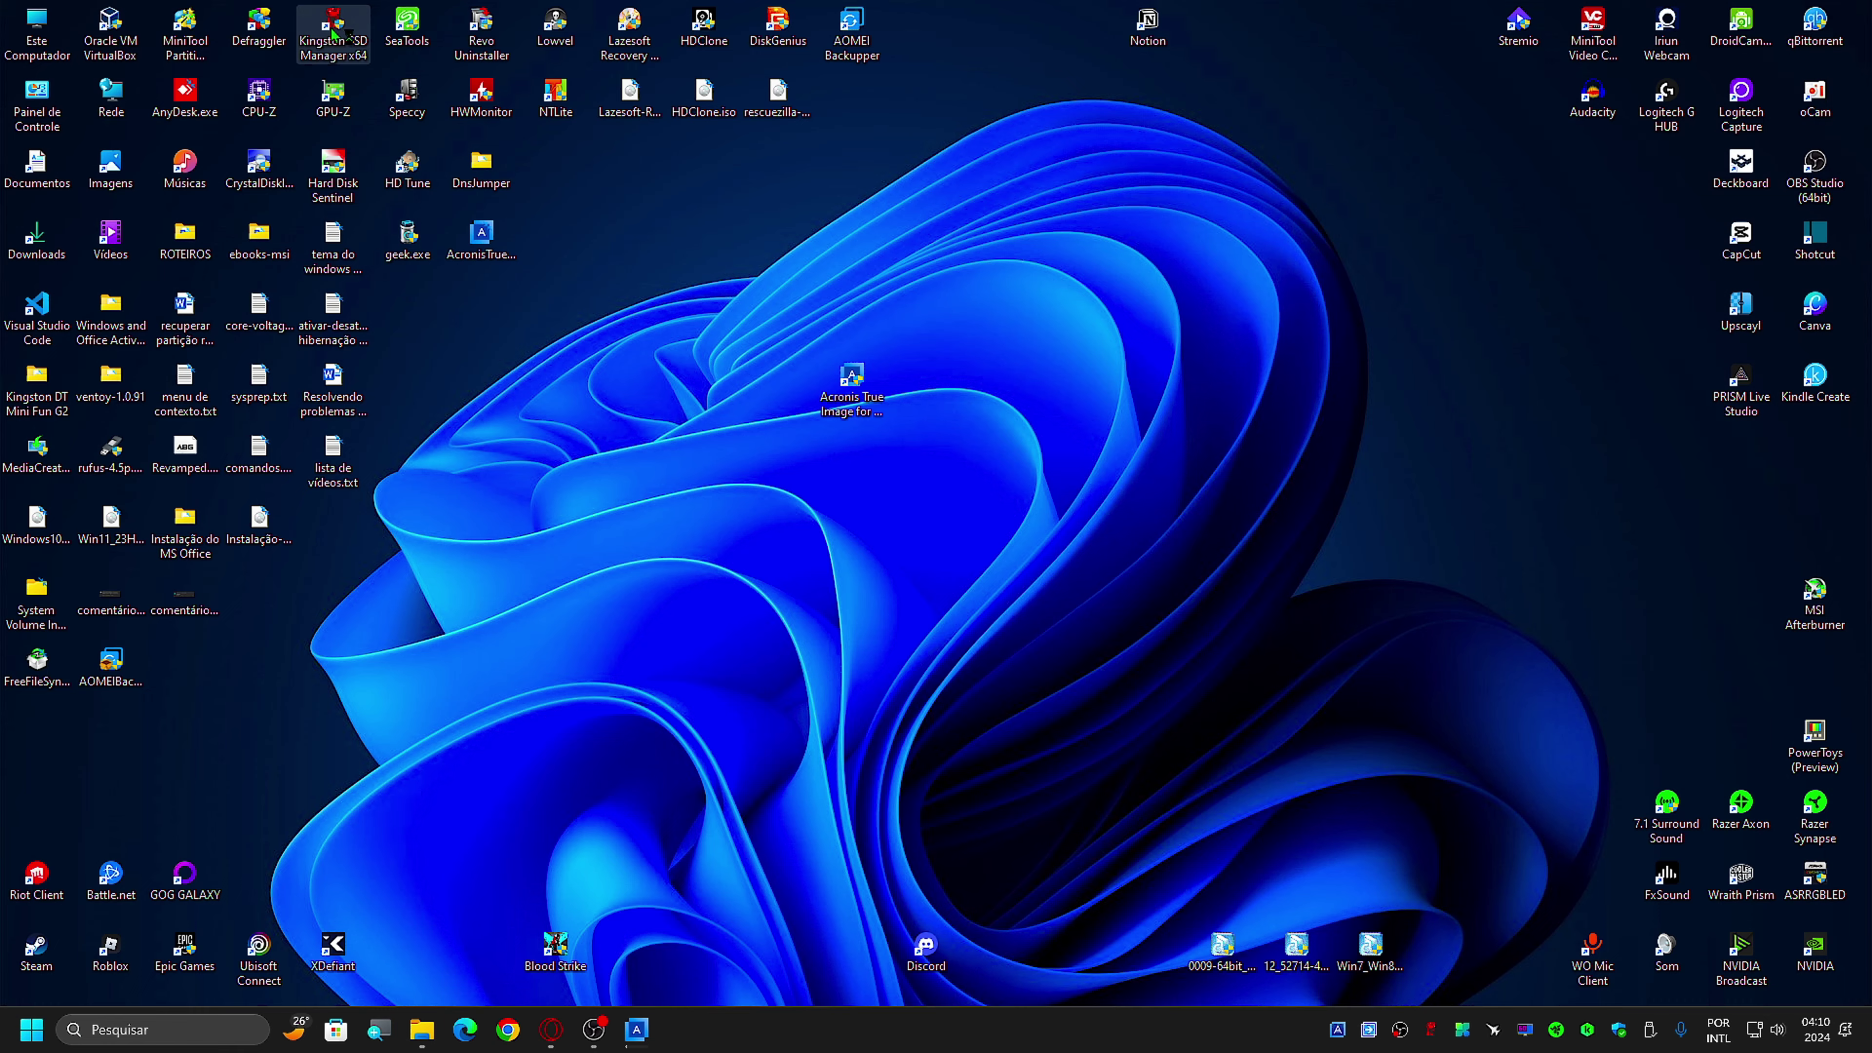
double_click(333, 34)
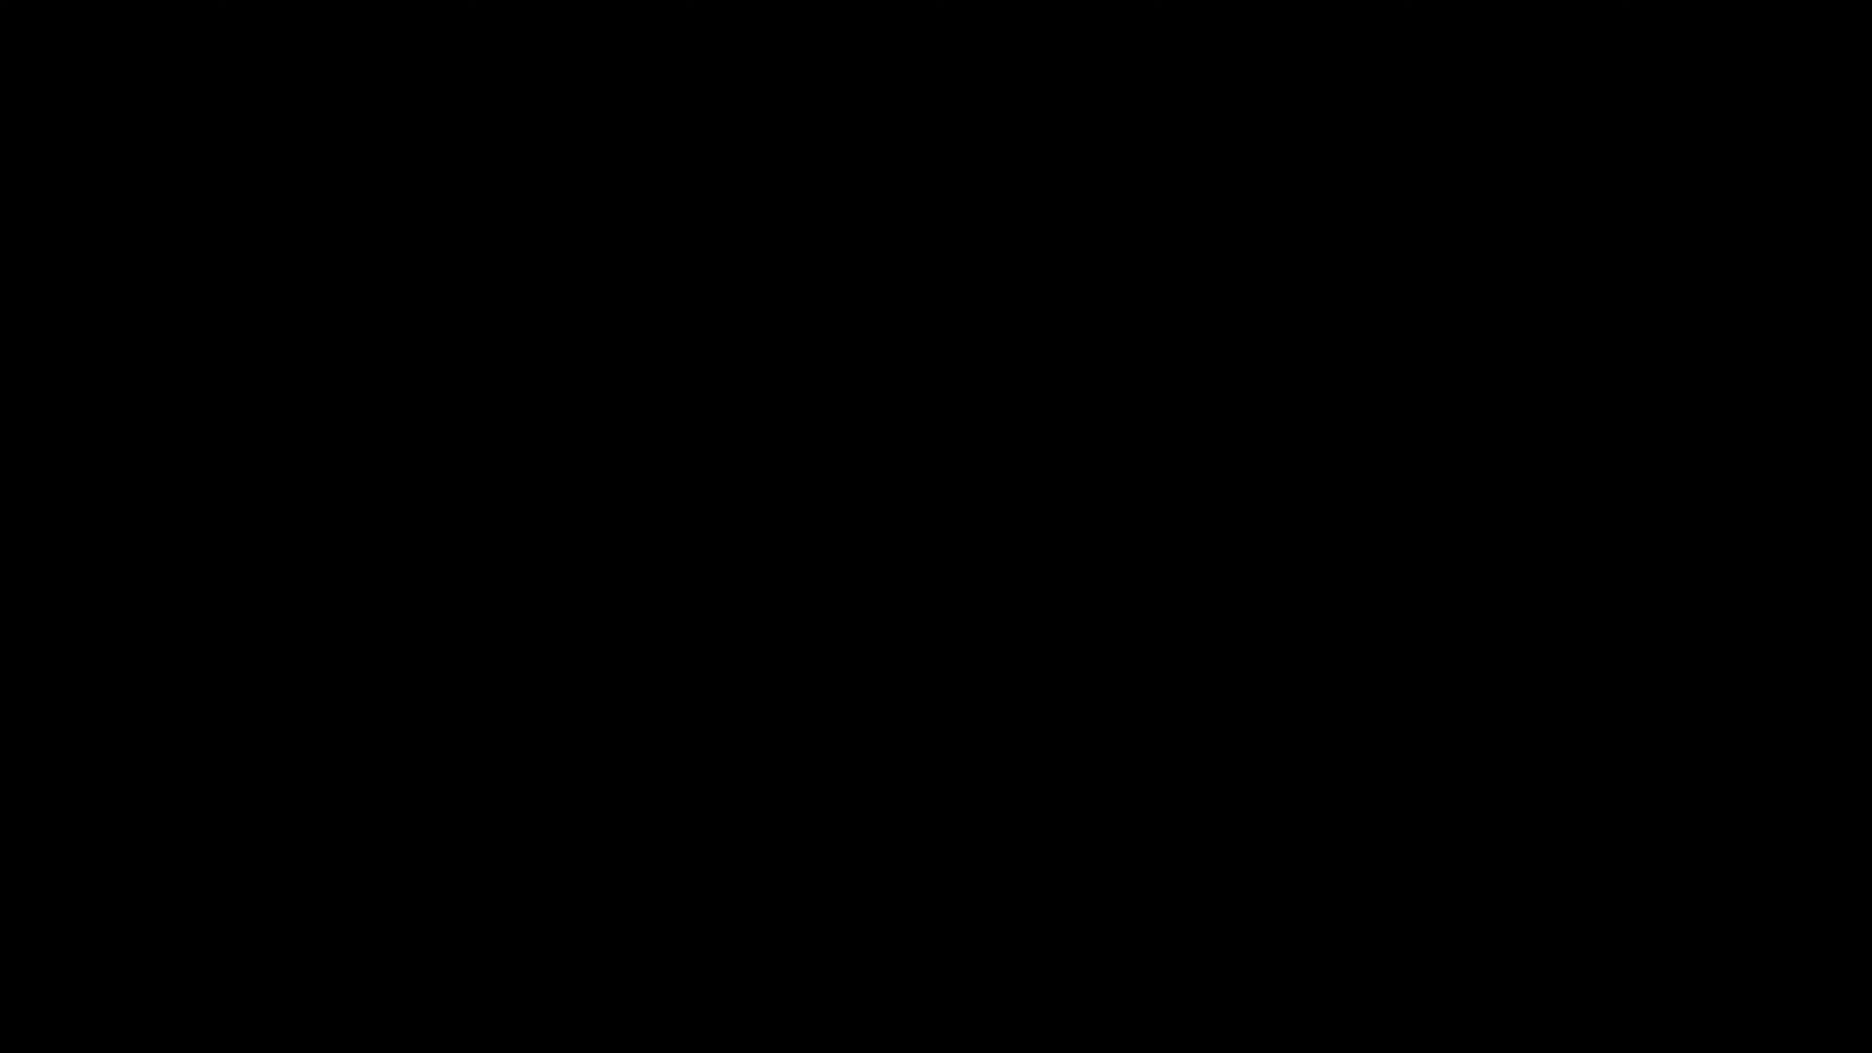
click(788, 500)
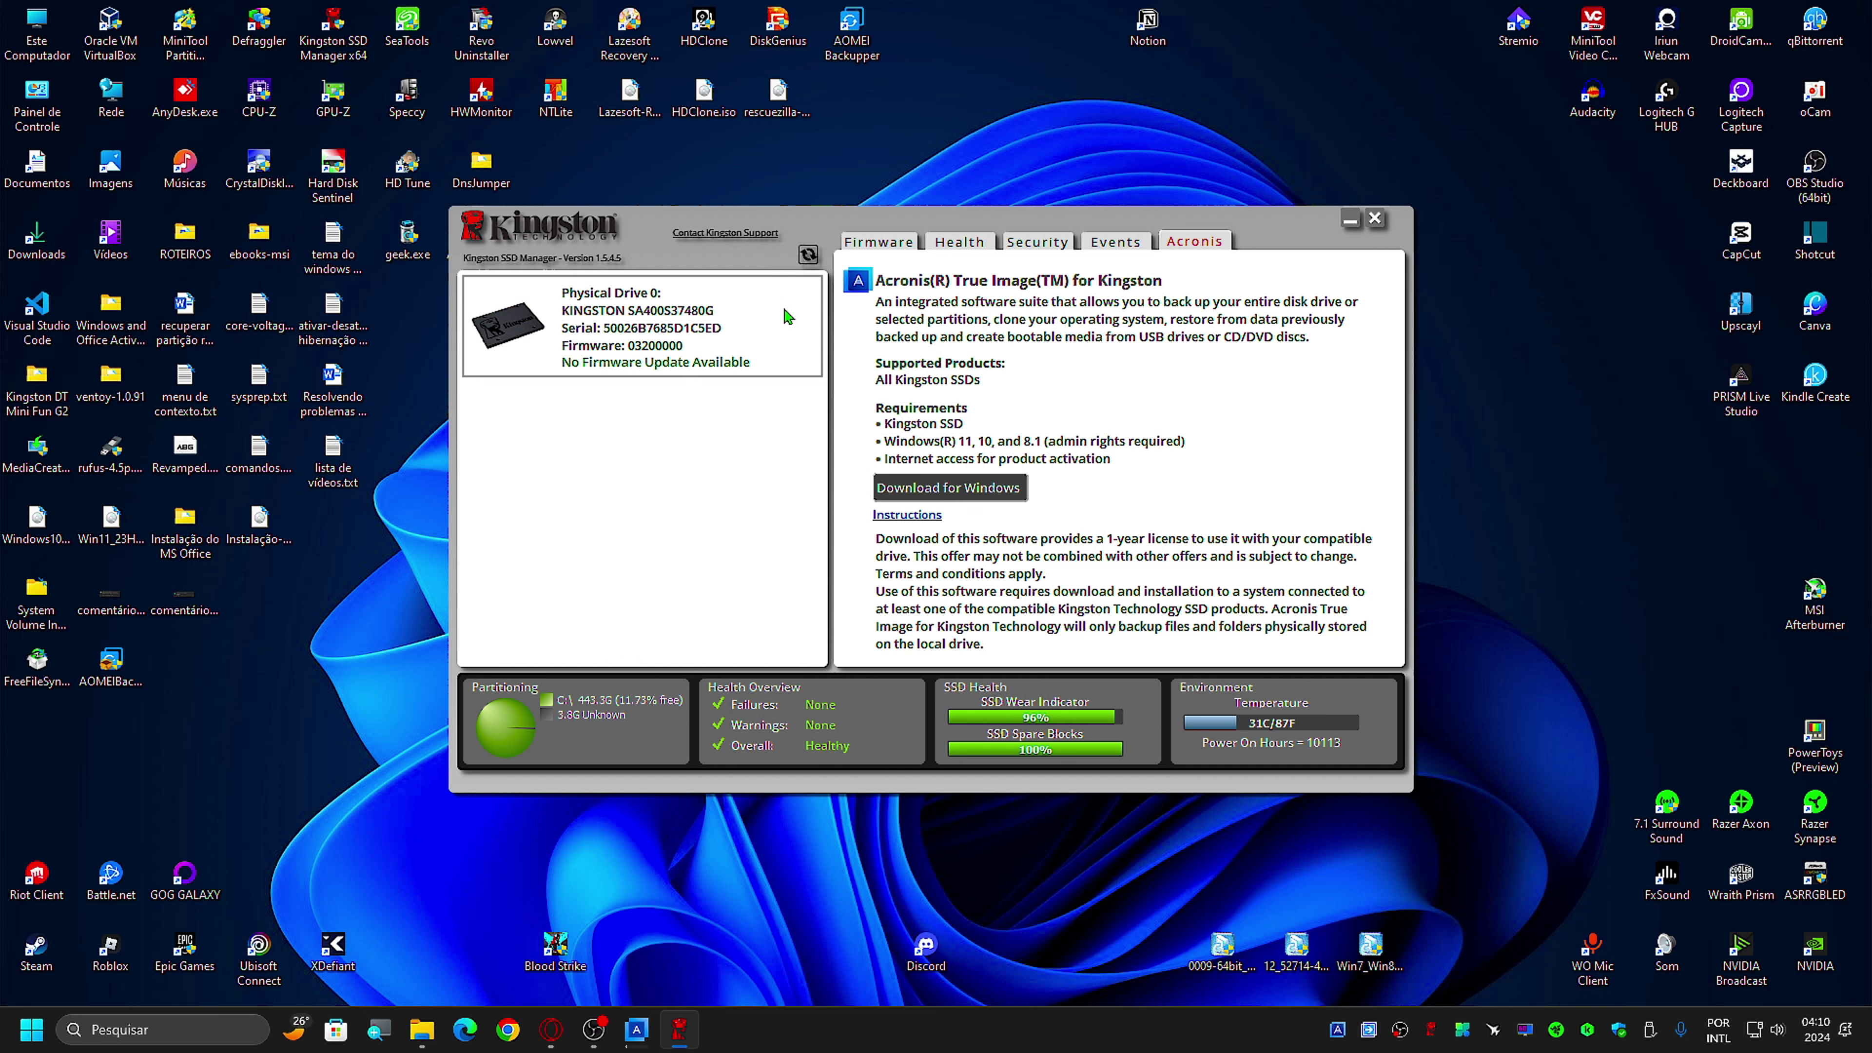
click(895, 241)
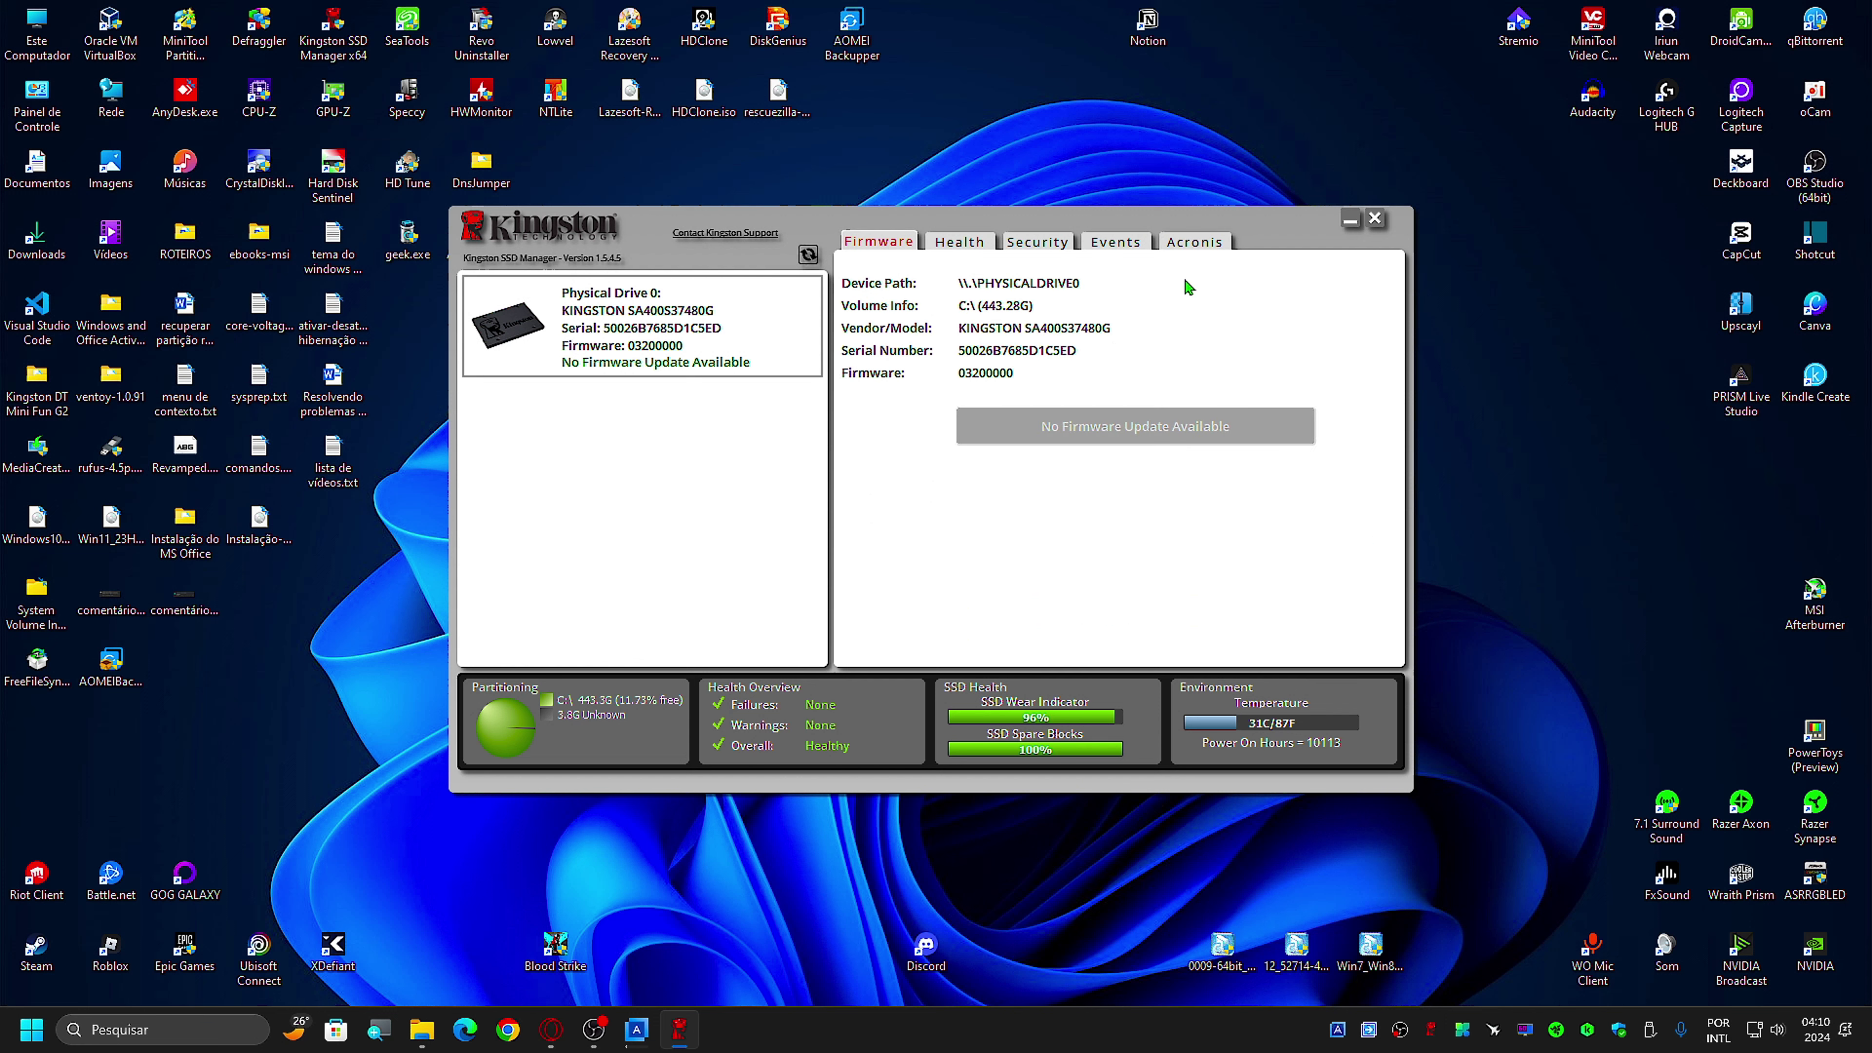
click(1184, 248)
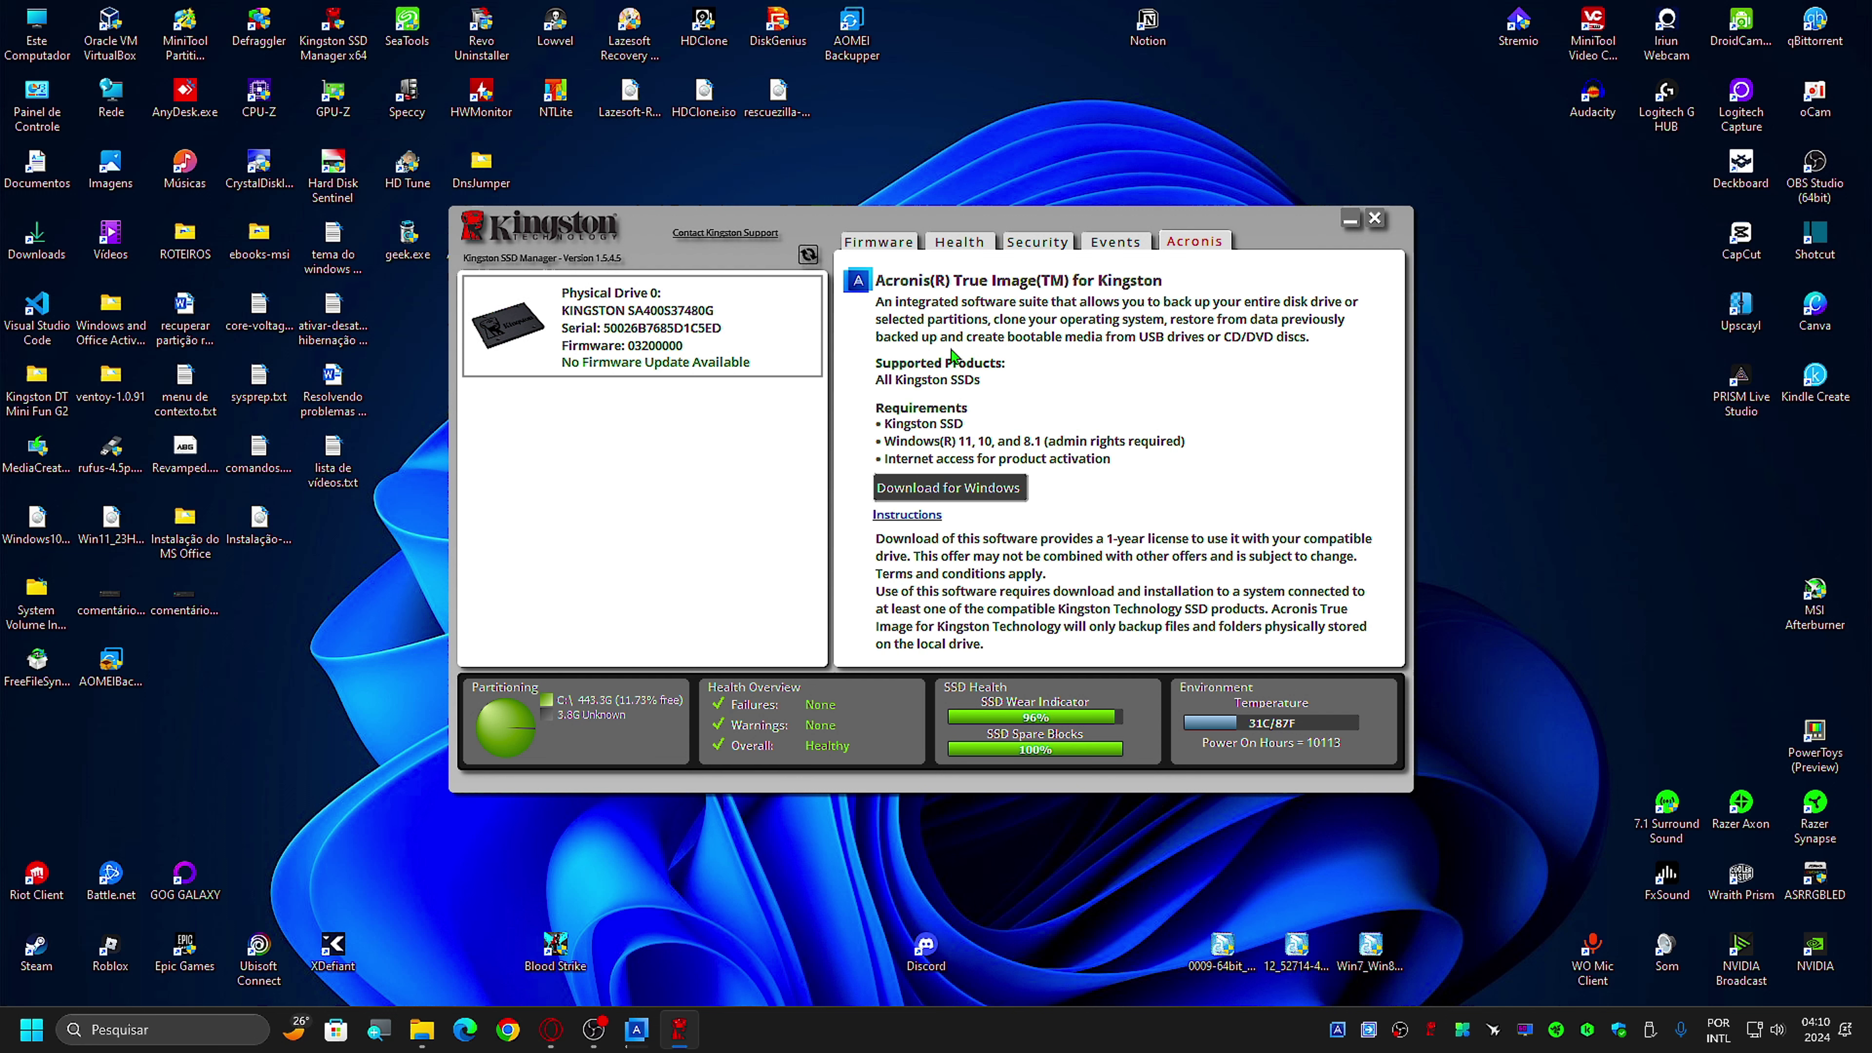
Step: Examine the Kingston SSD's firmware details and its full list of health indicators and SMART attributes
click(892, 247)
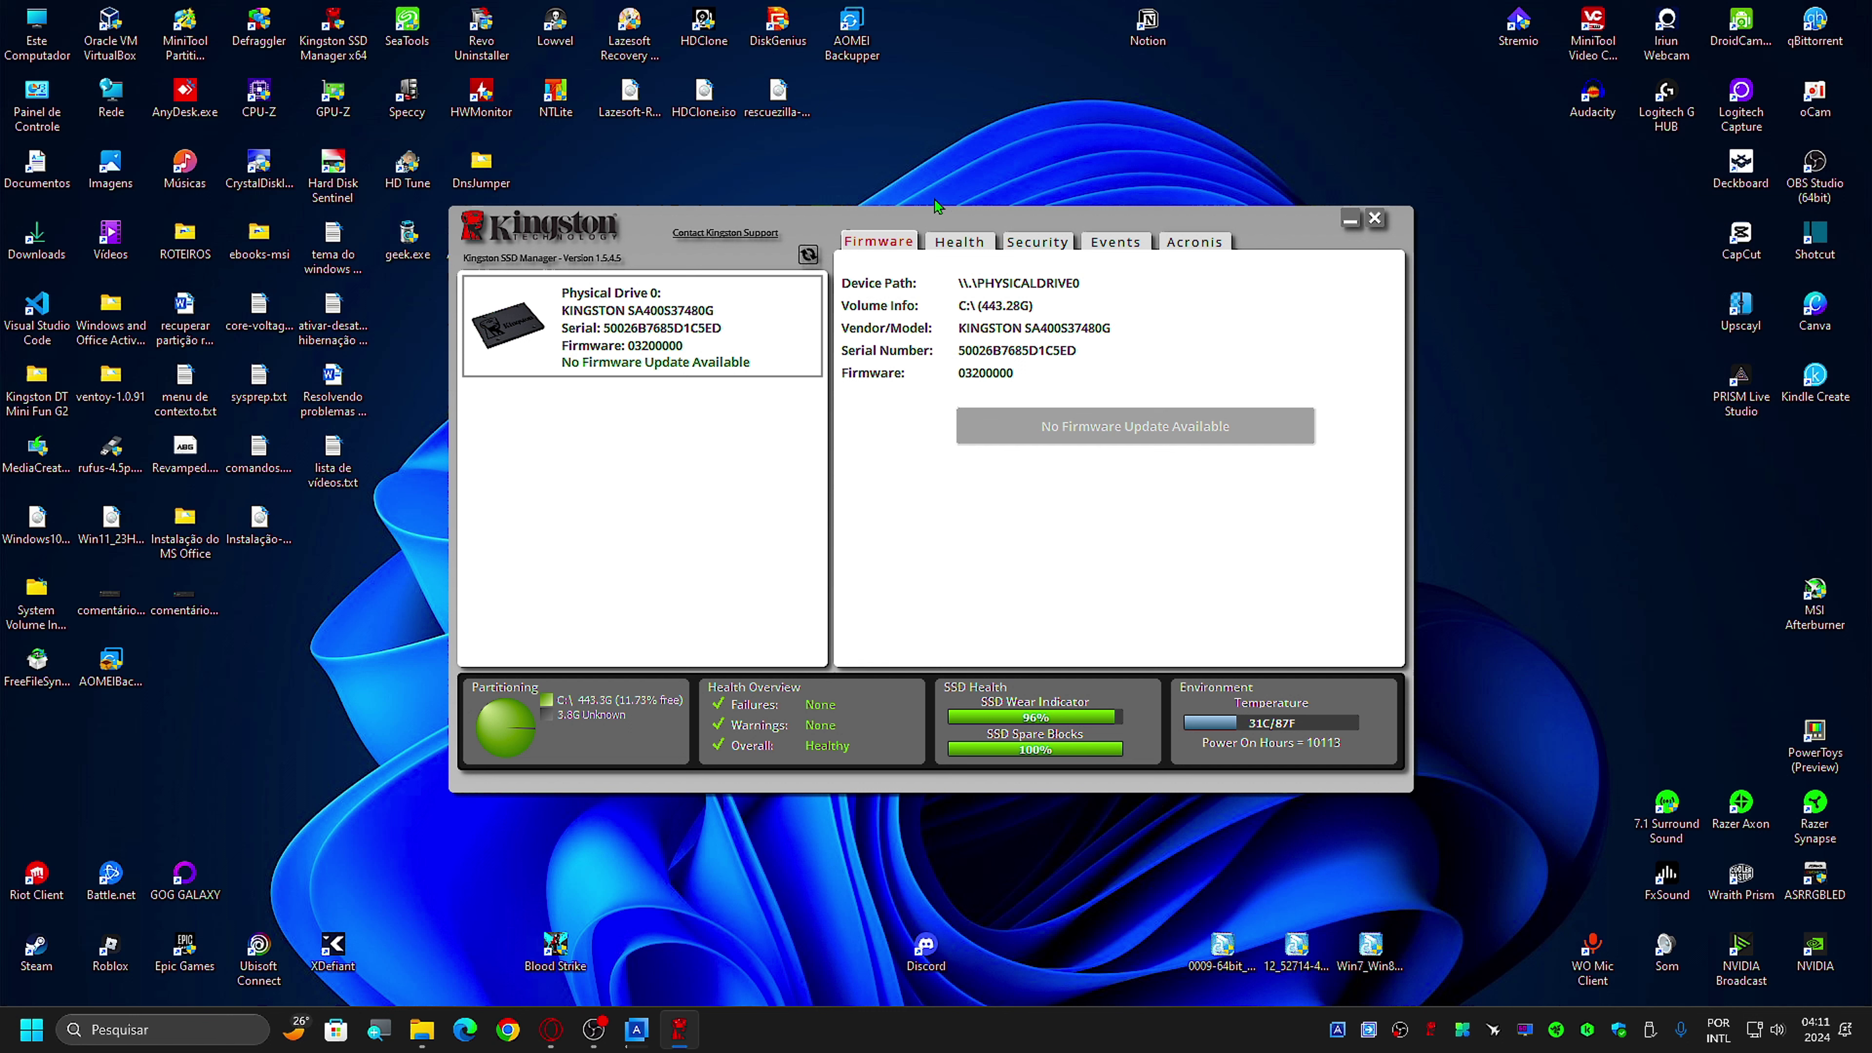
click(954, 255)
scroll(1077, 398, down, 5)
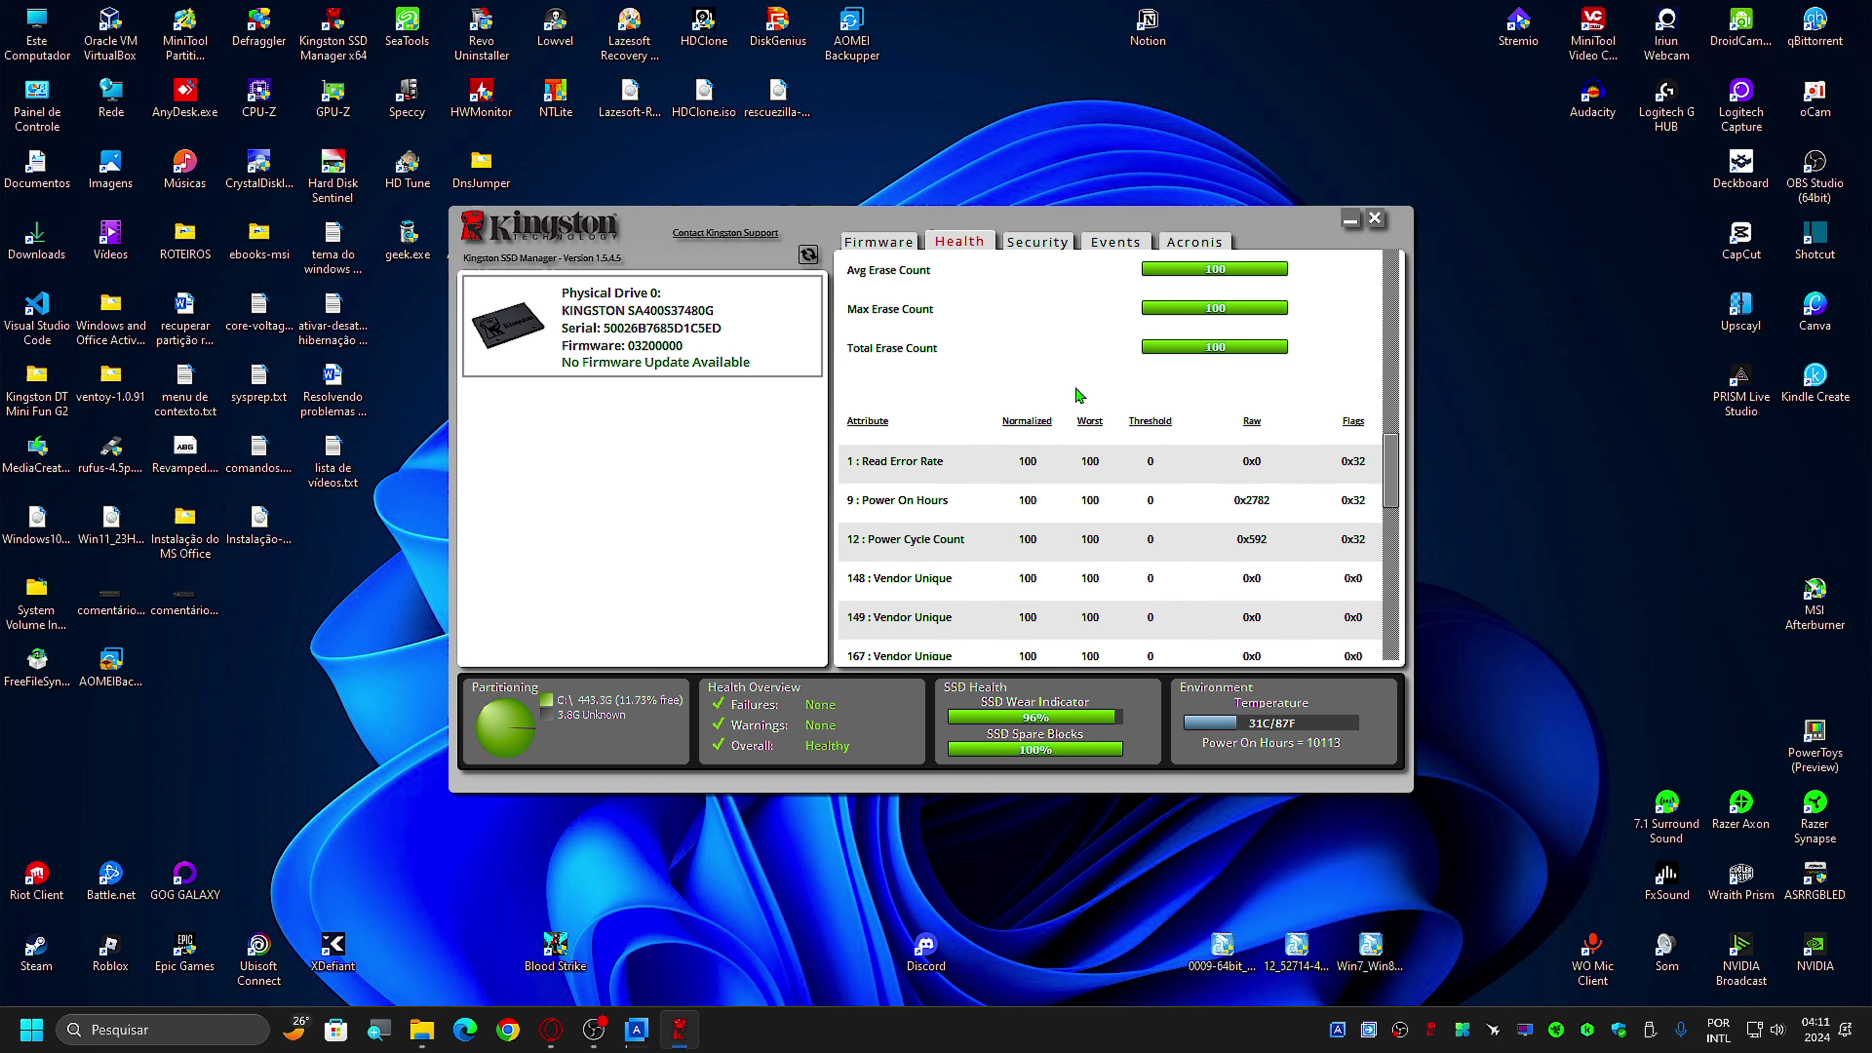
scroll(1076, 387, up, 5)
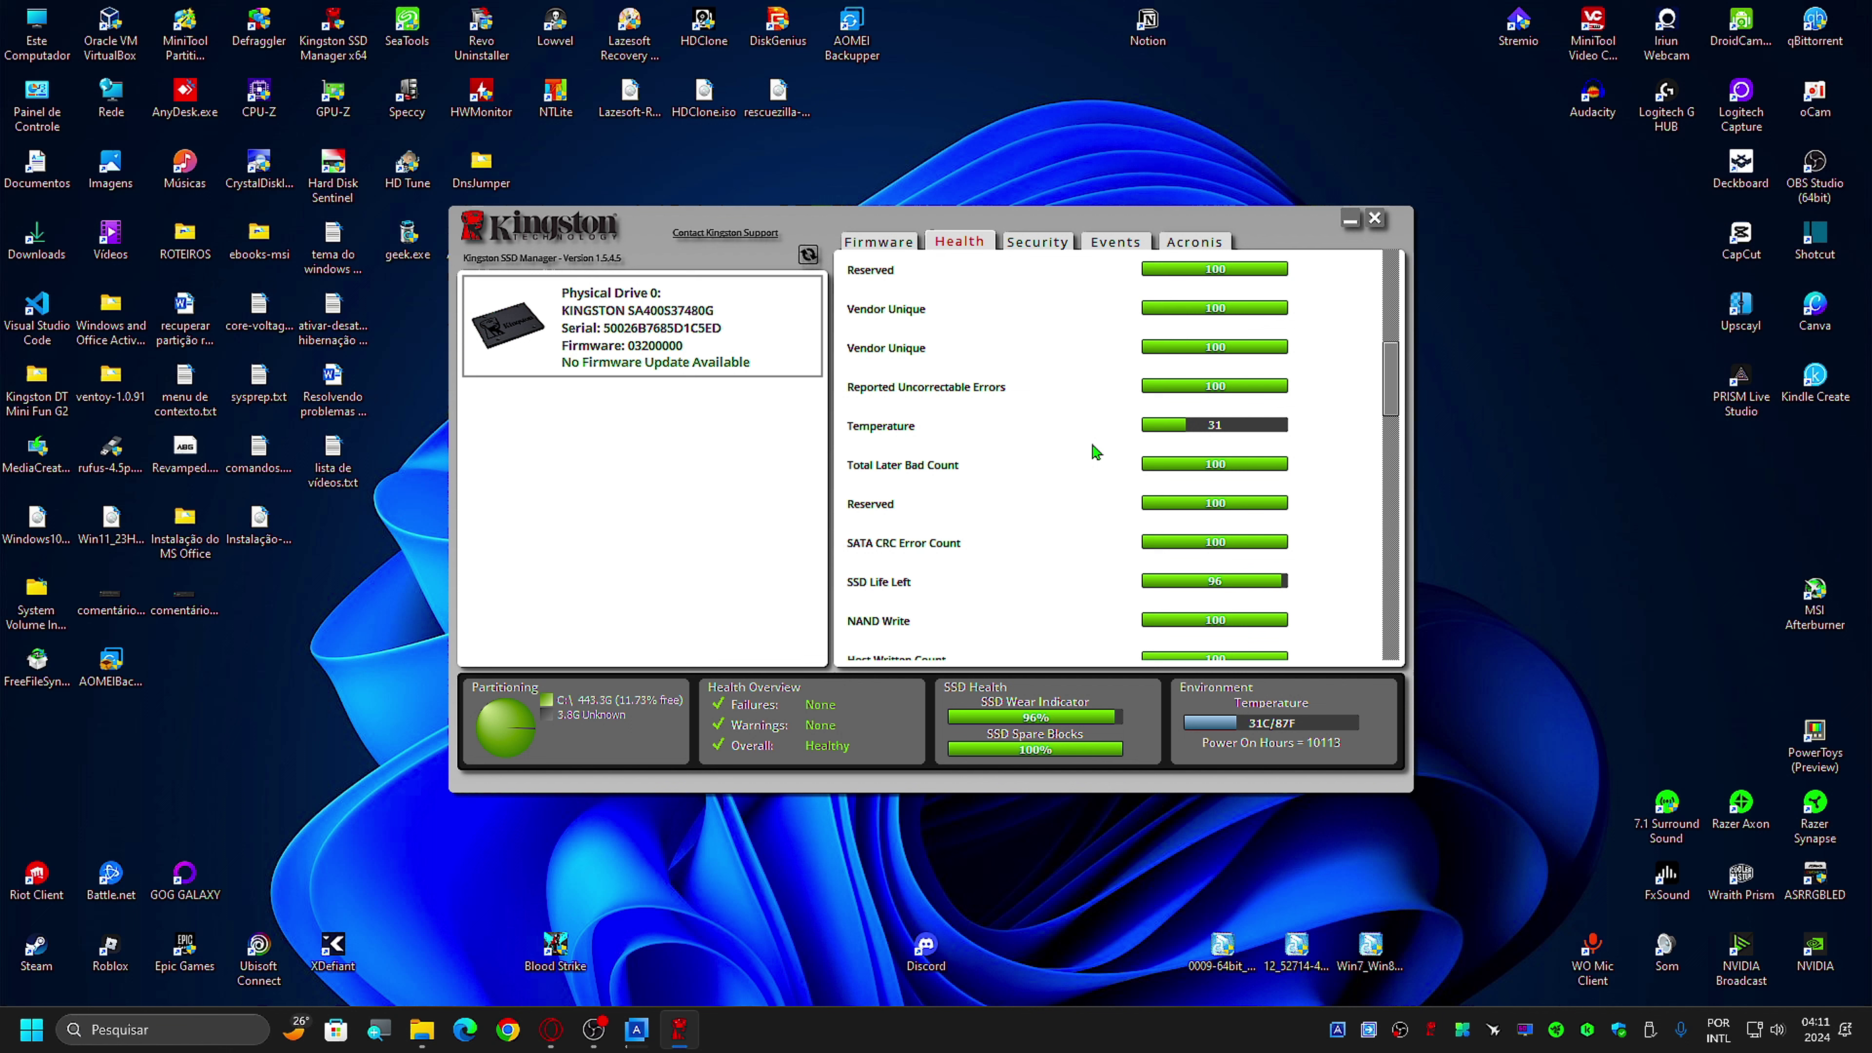
scroll(1091, 444, down, 10)
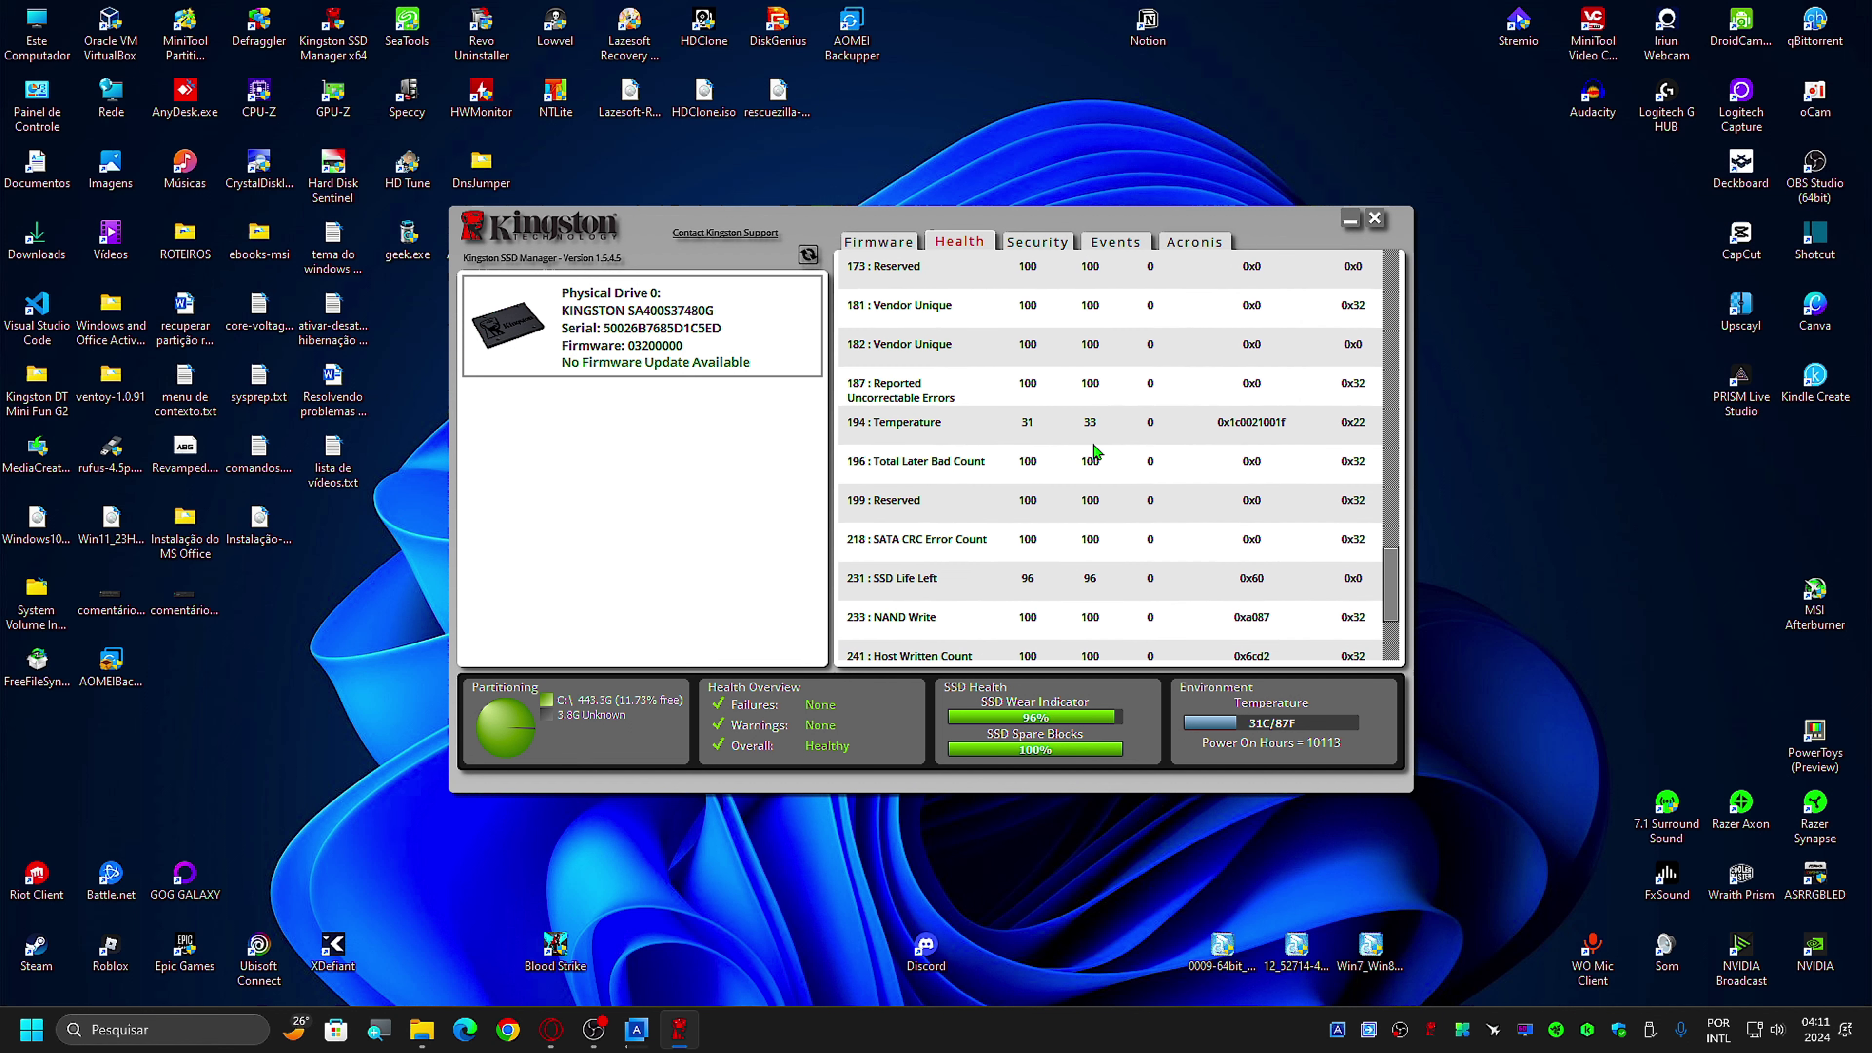
scroll(1092, 451, up, 10)
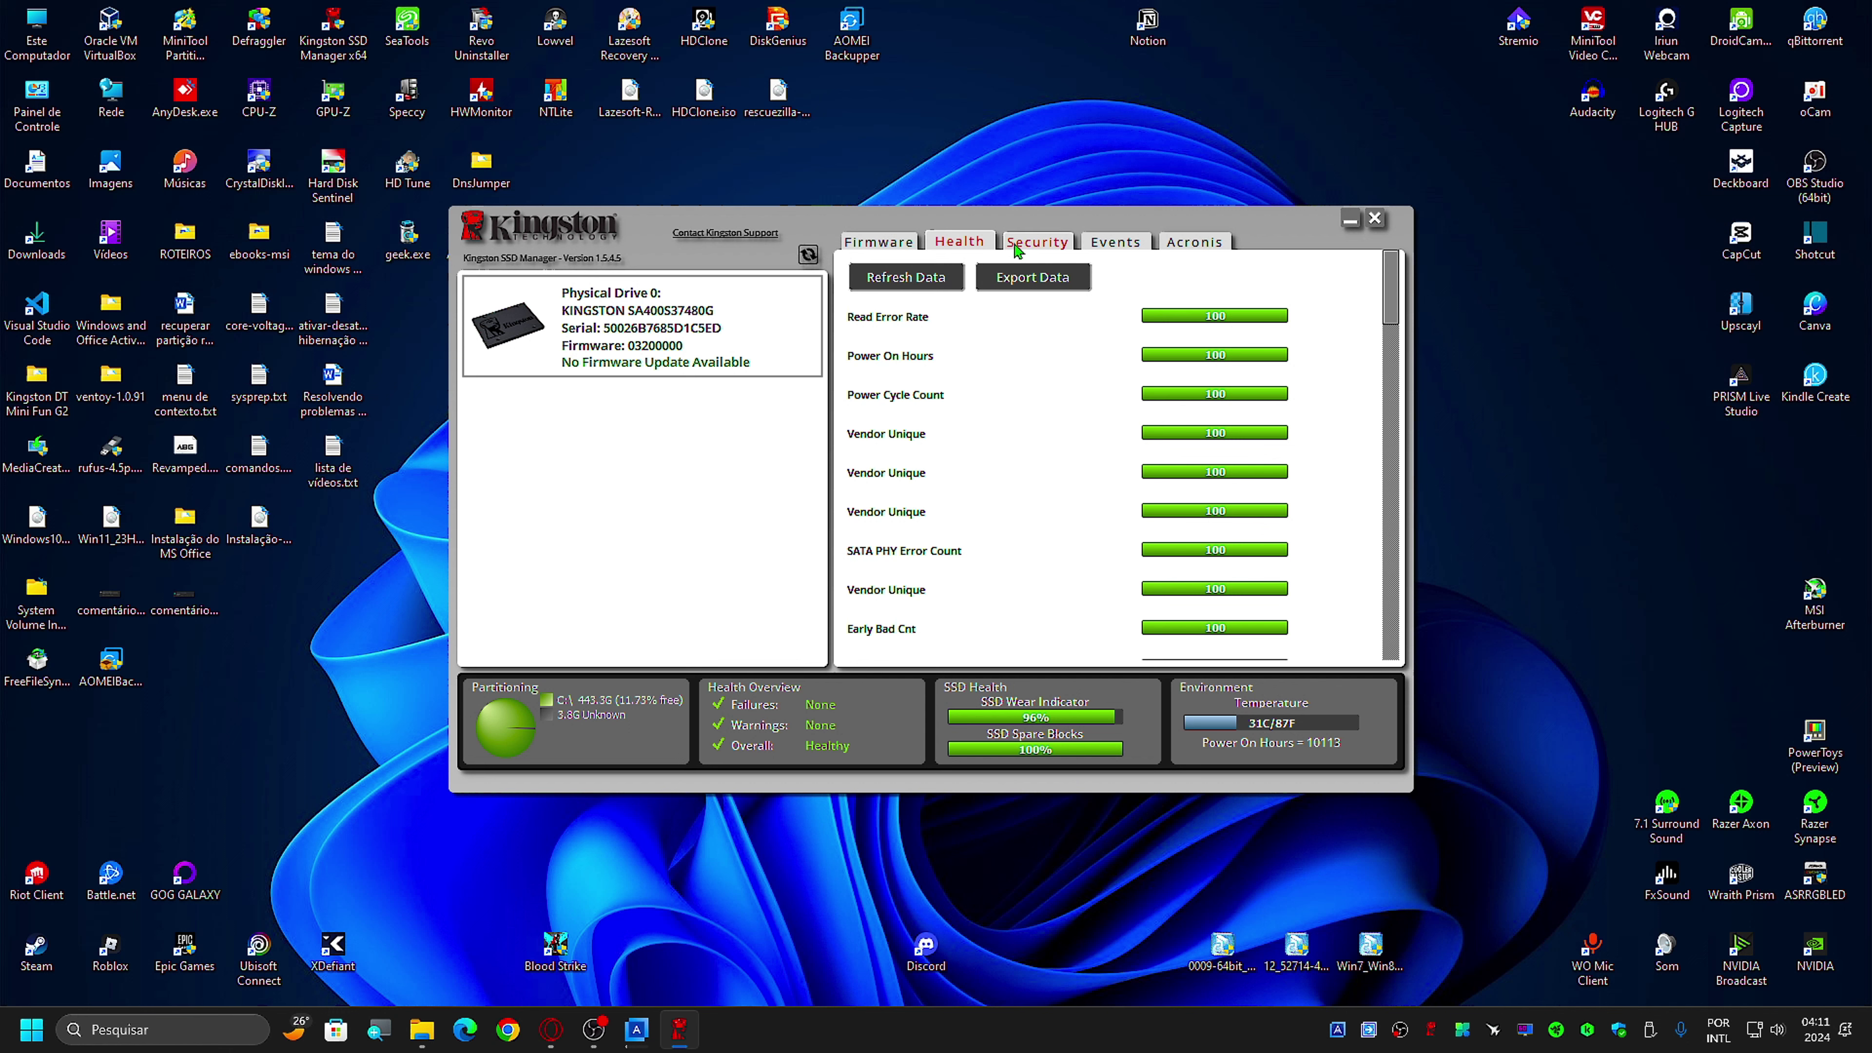
Step: Check the SSD's security and Secure Erase information and read through the event log
click(1037, 244)
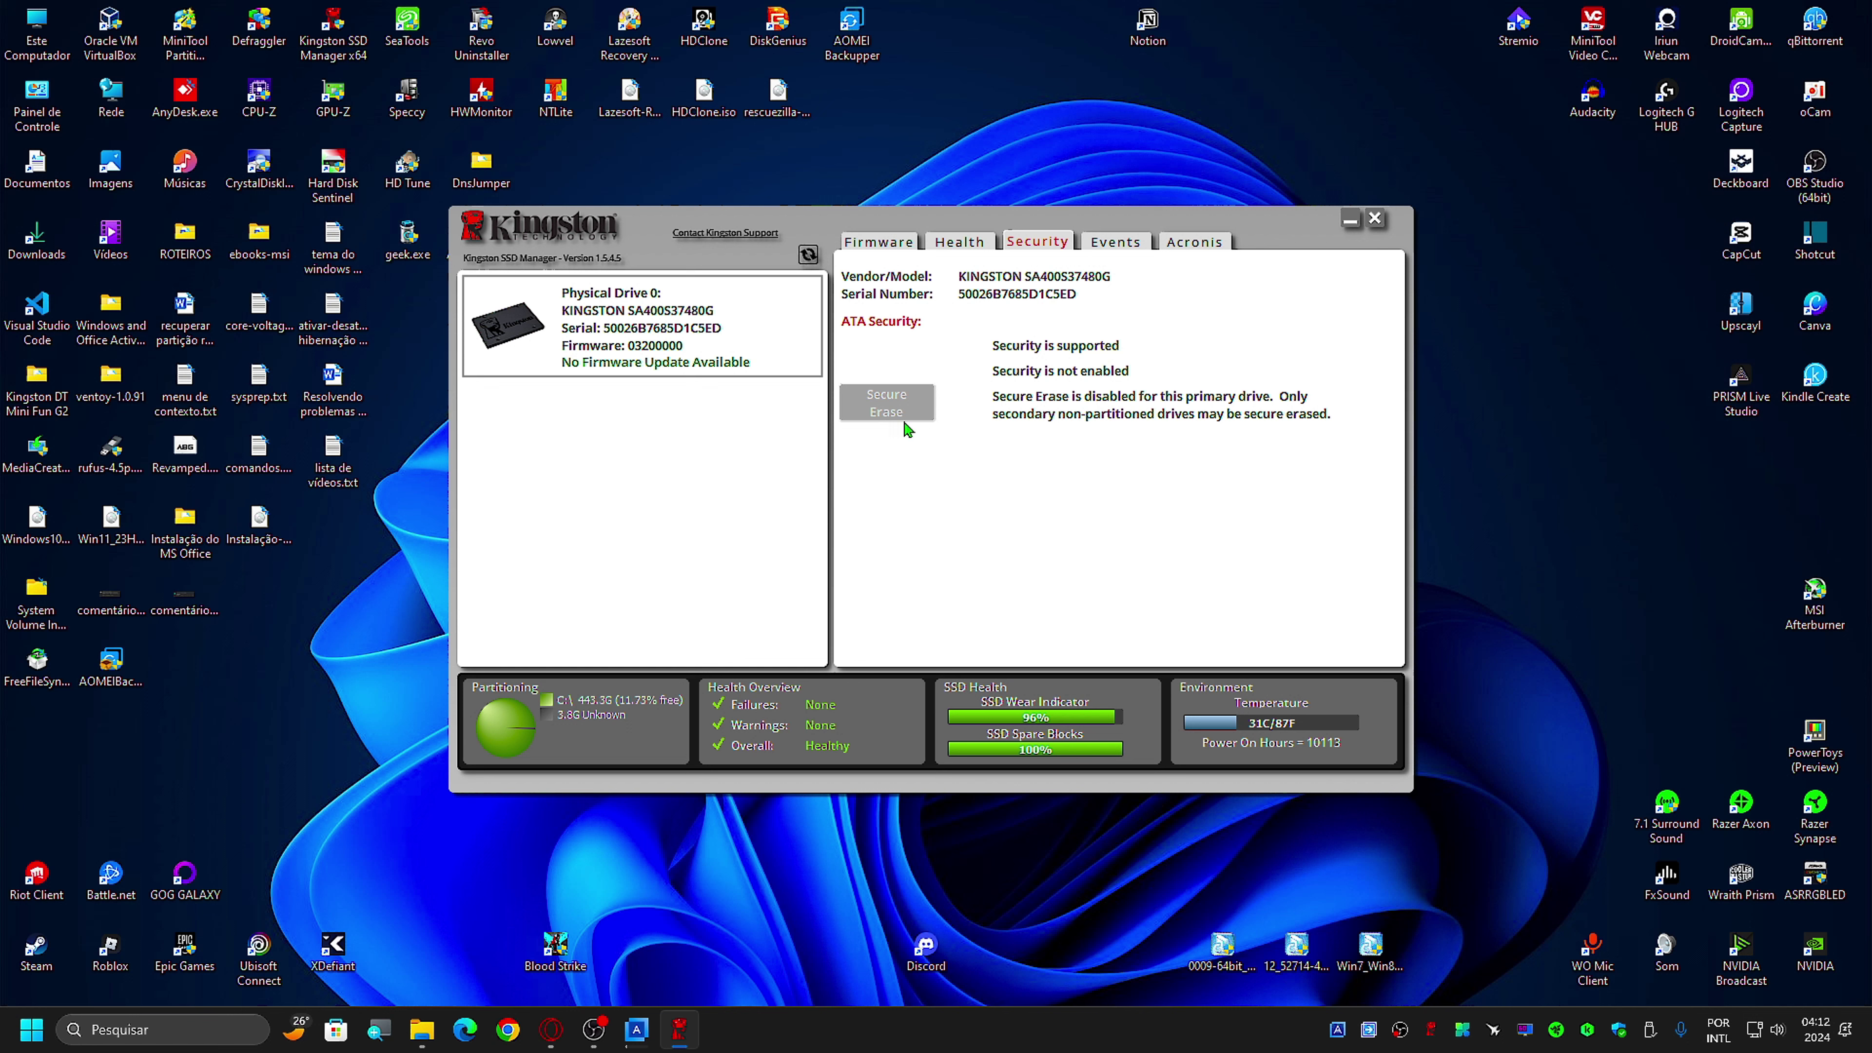
click(1114, 246)
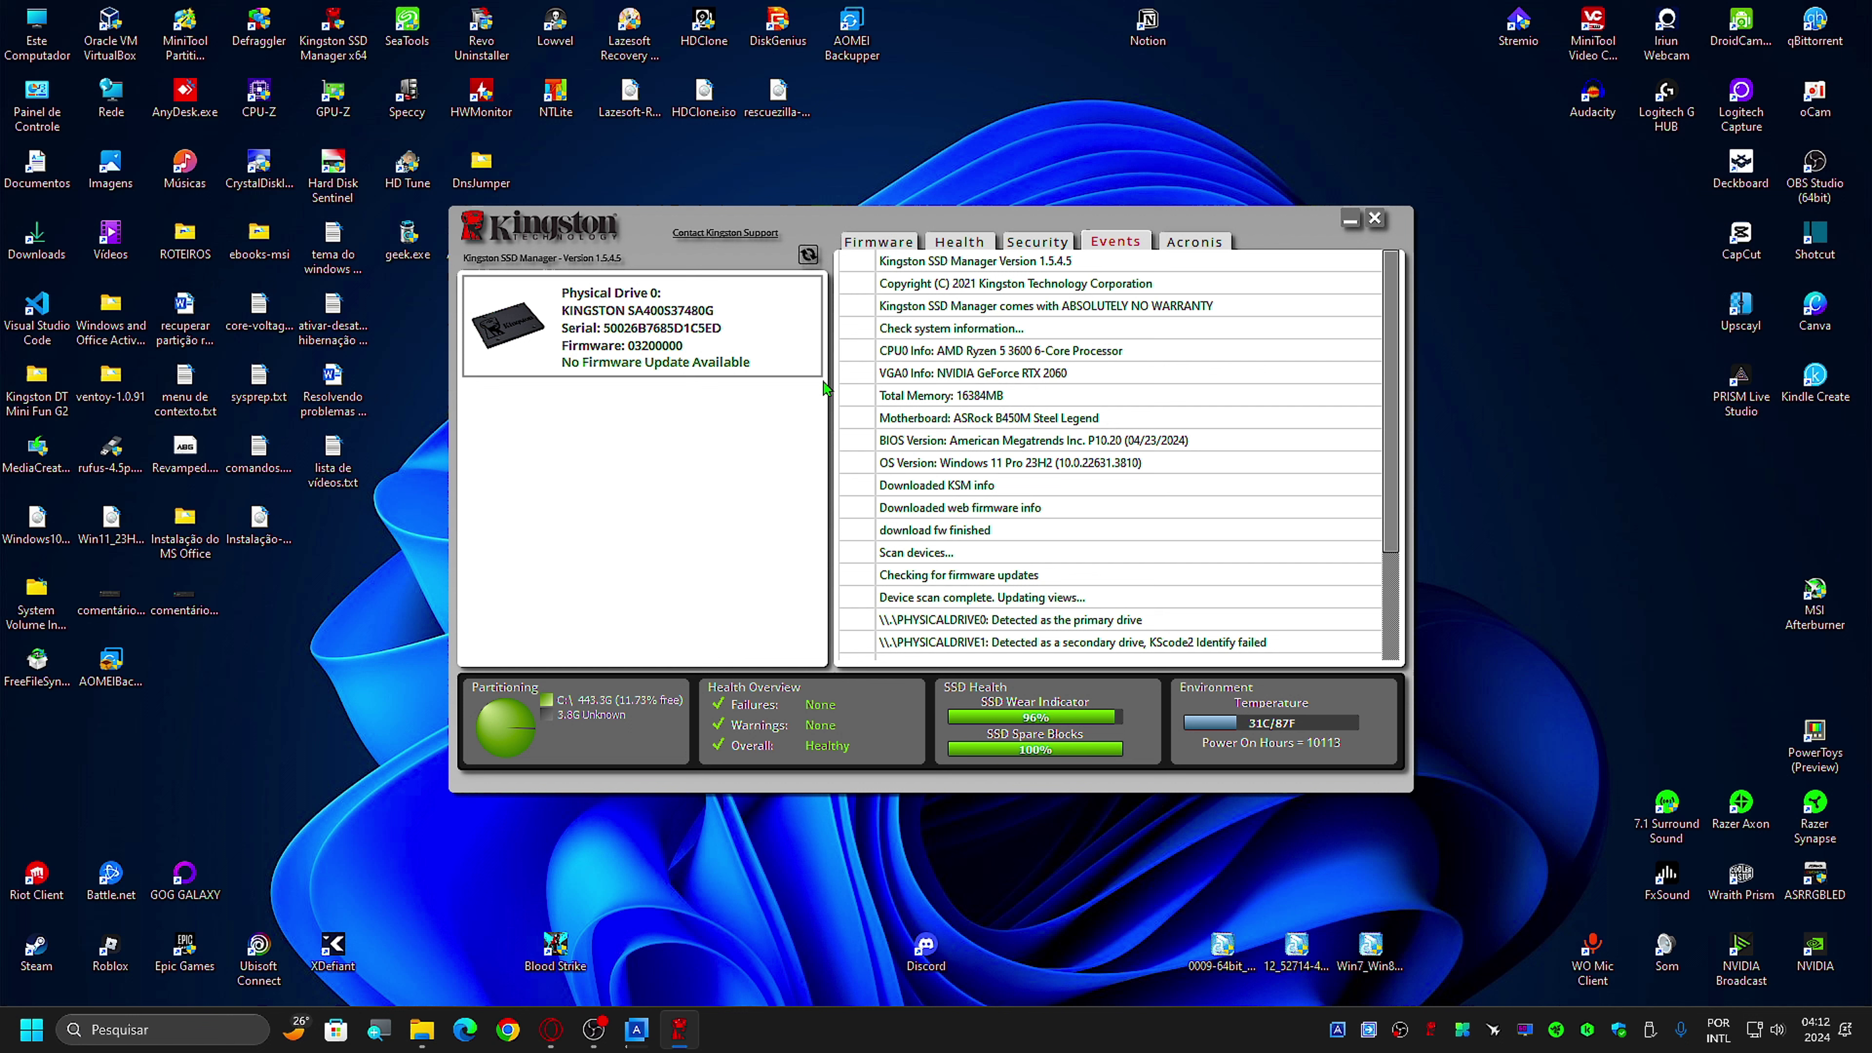
scroll(1115, 258, down, 2)
scroll(1115, 265, up, 2)
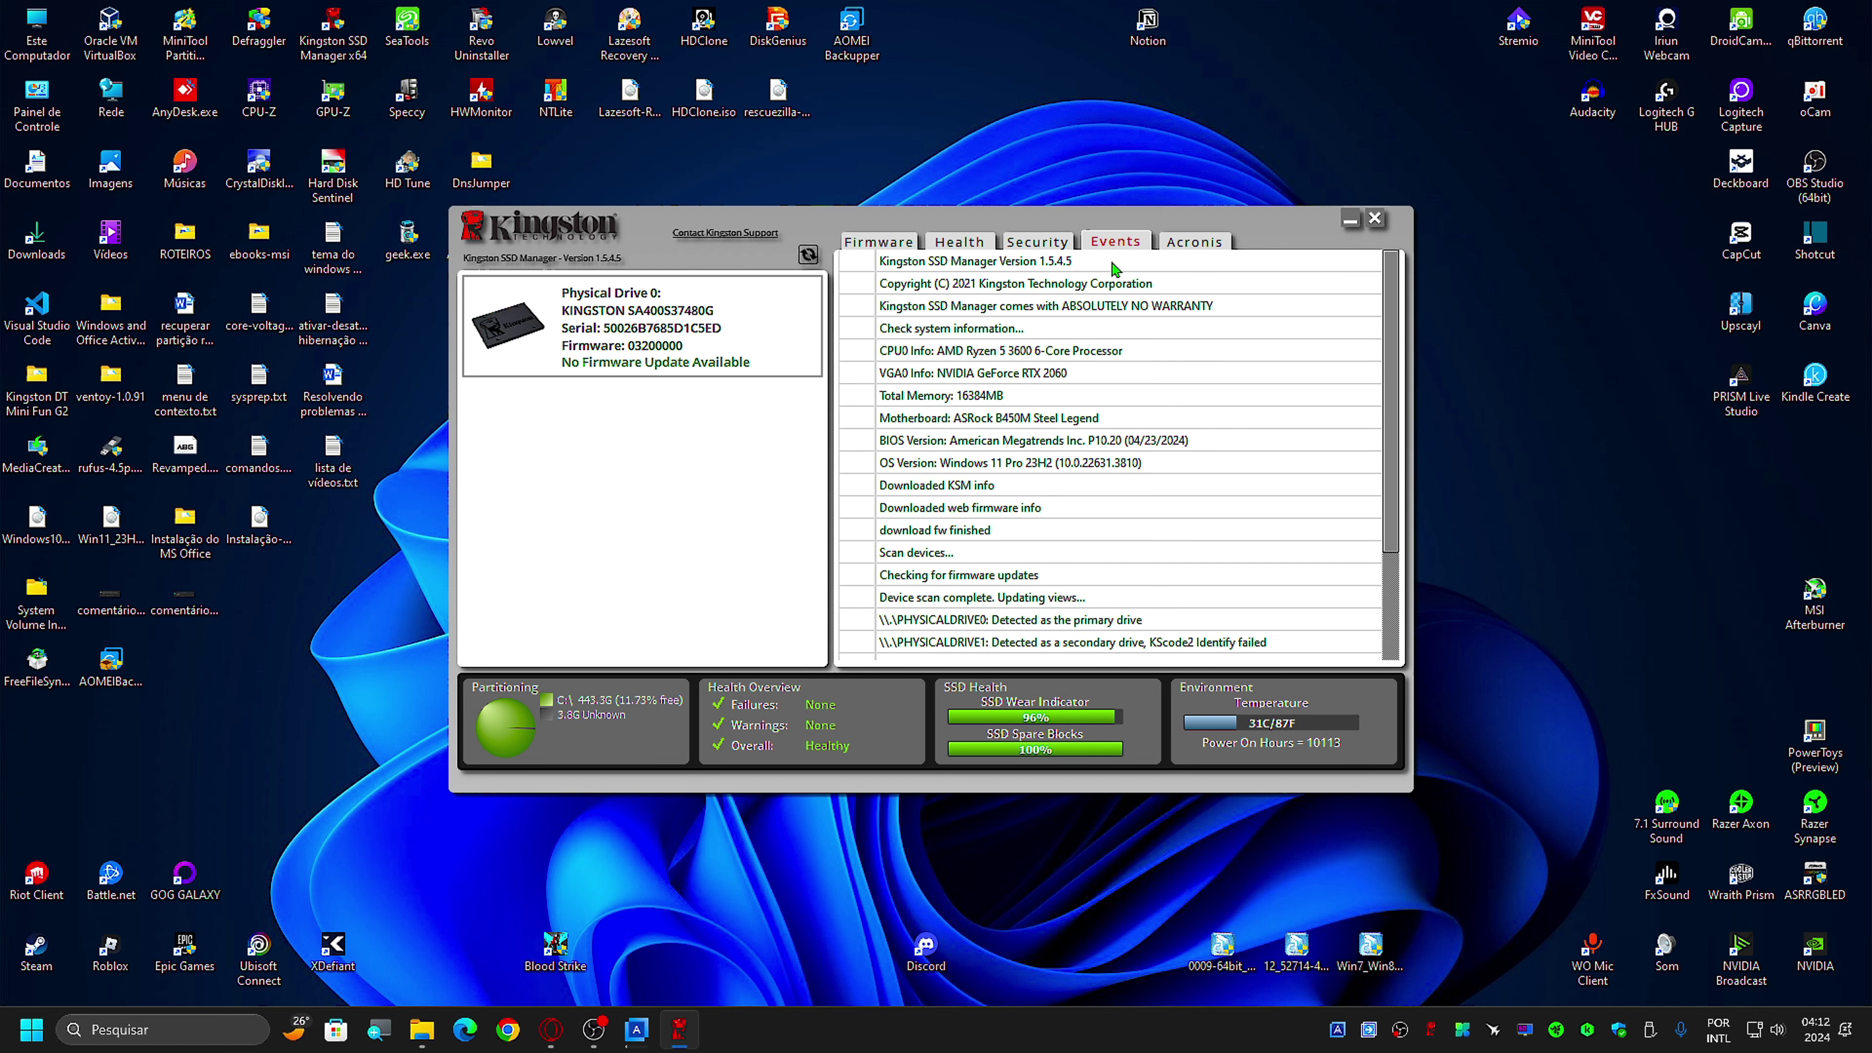
Step: Open the Windows download page of Acronis True Image for Kingston, close the two surplus browser tabs, and minimize the browser
click(1193, 243)
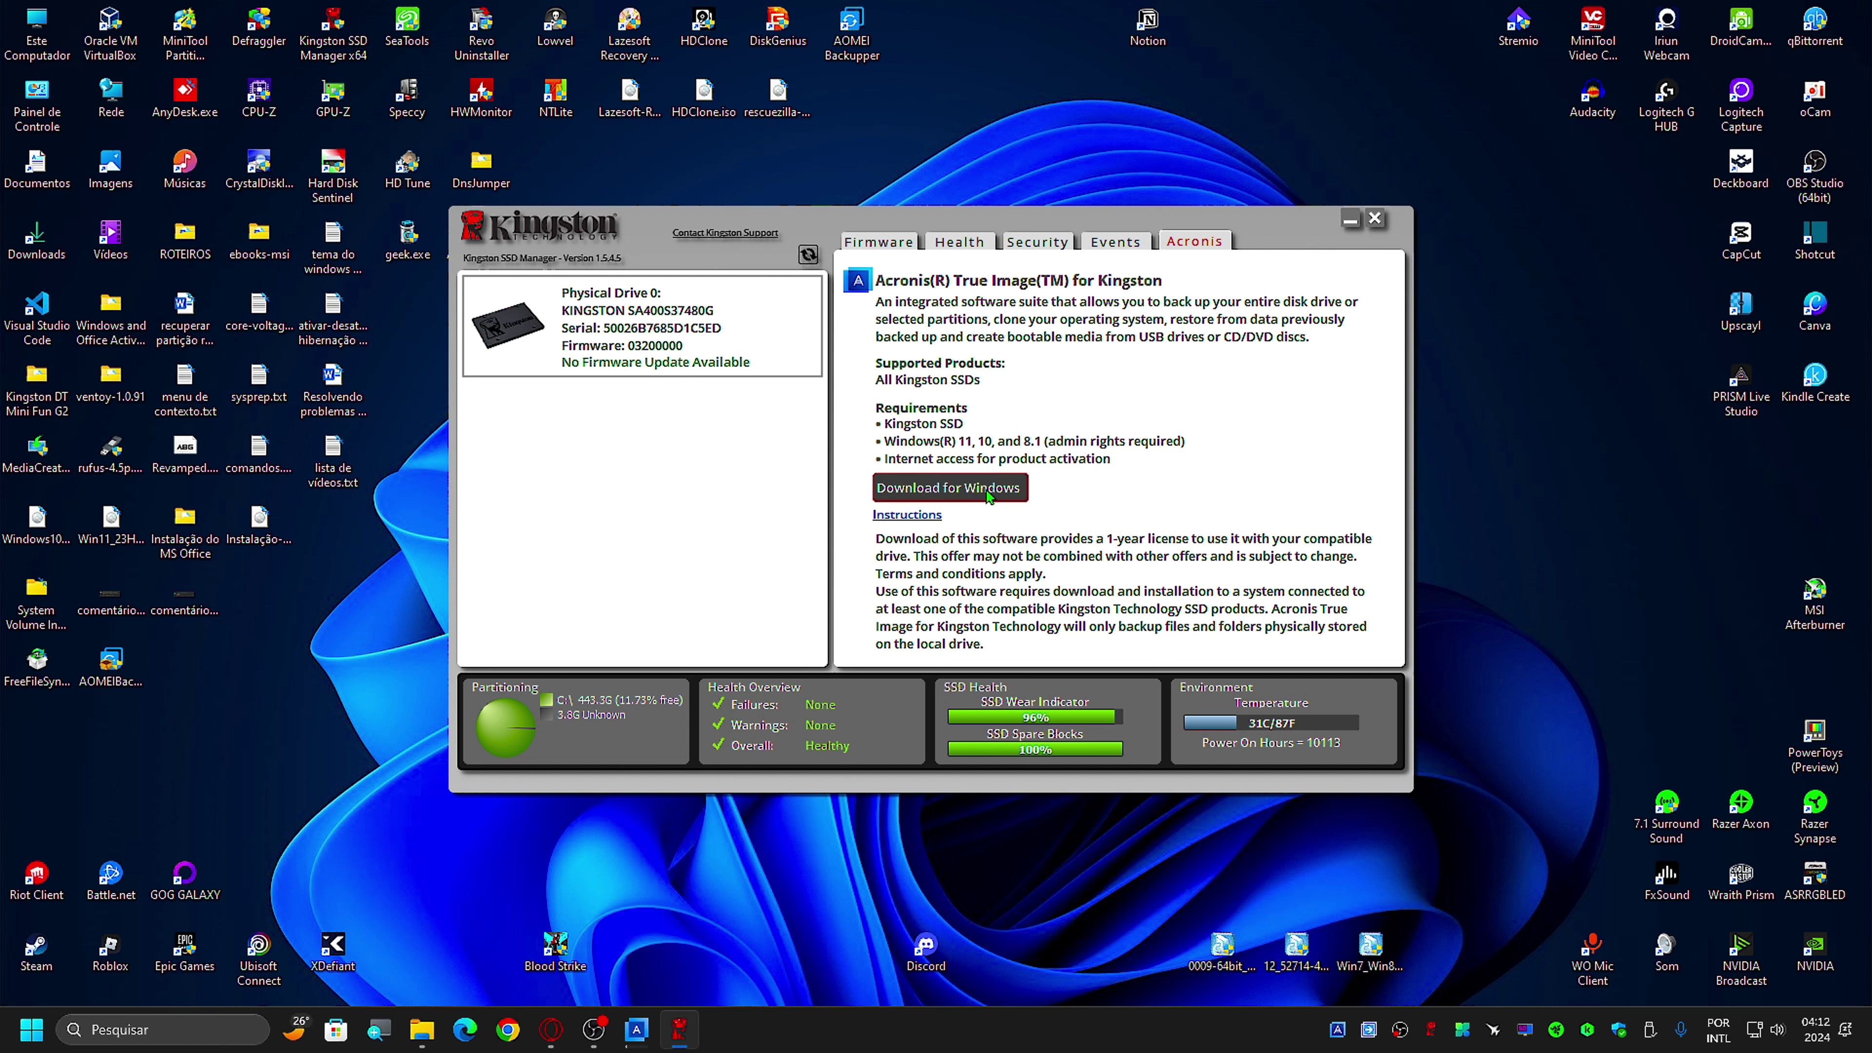
click(954, 492)
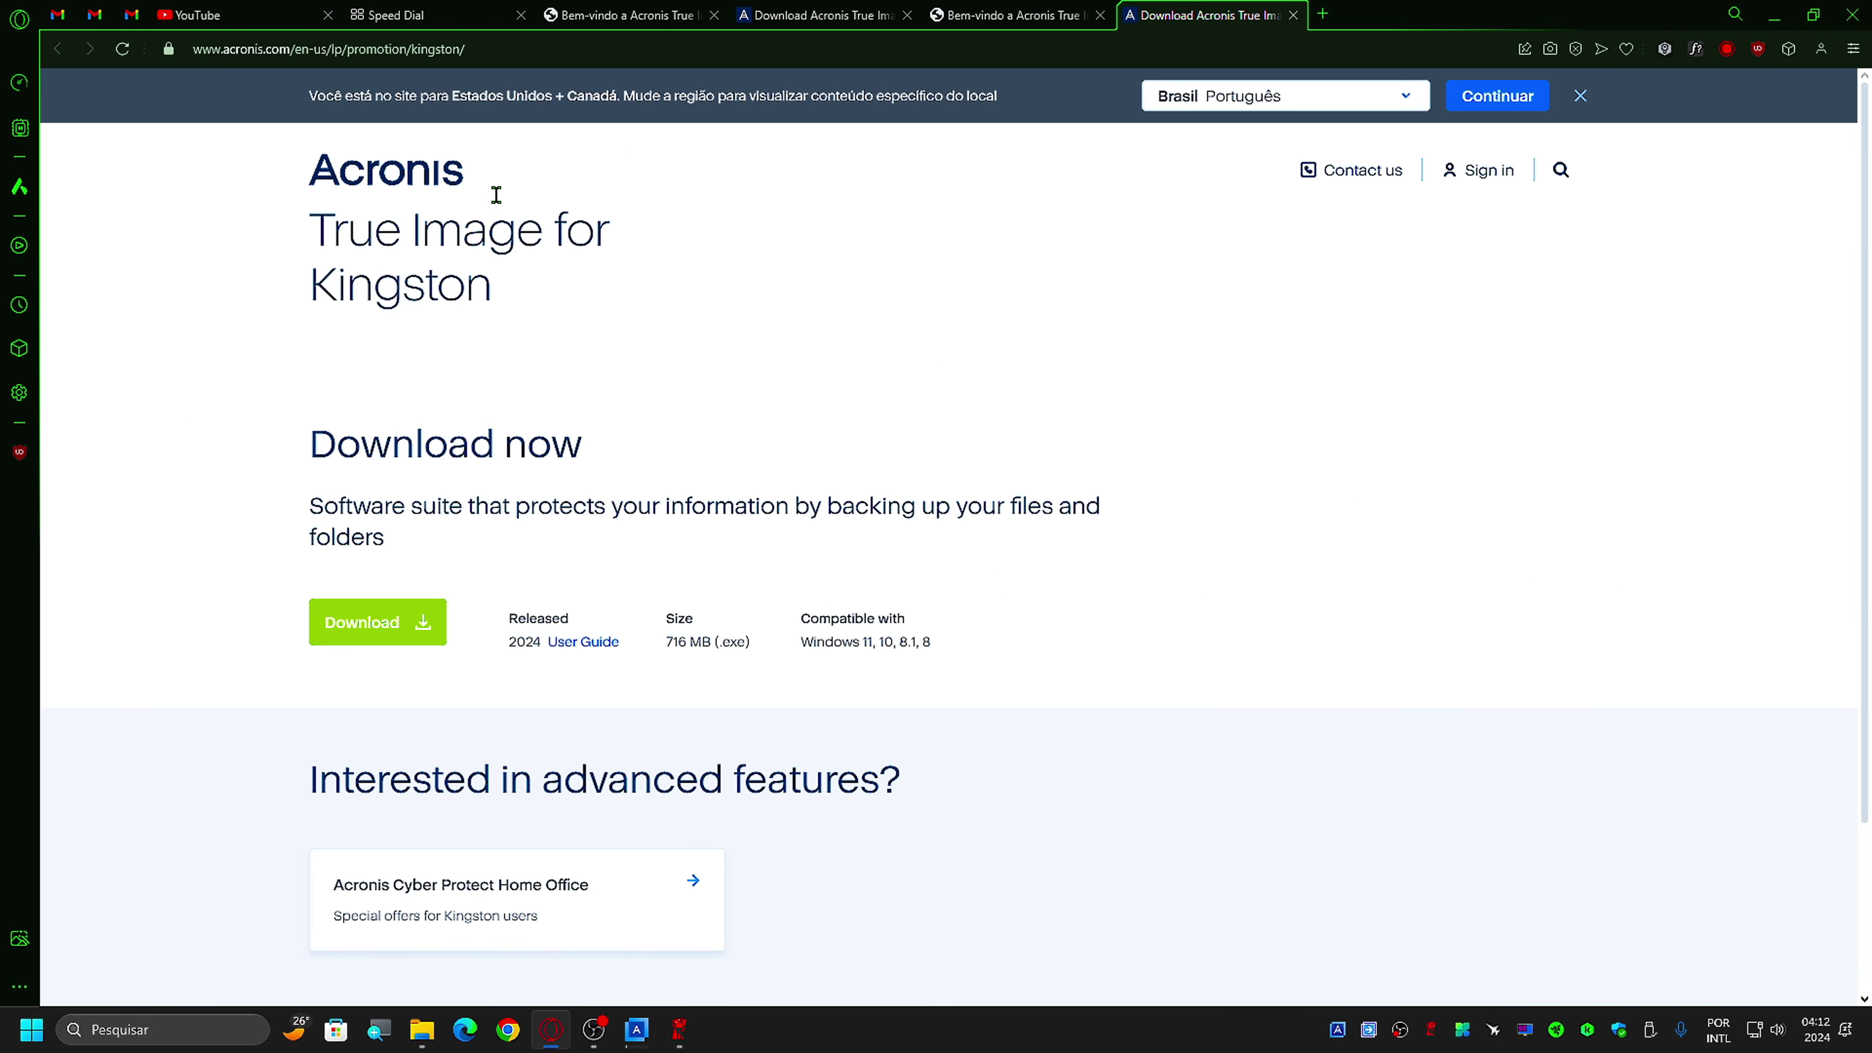
click(818, 15)
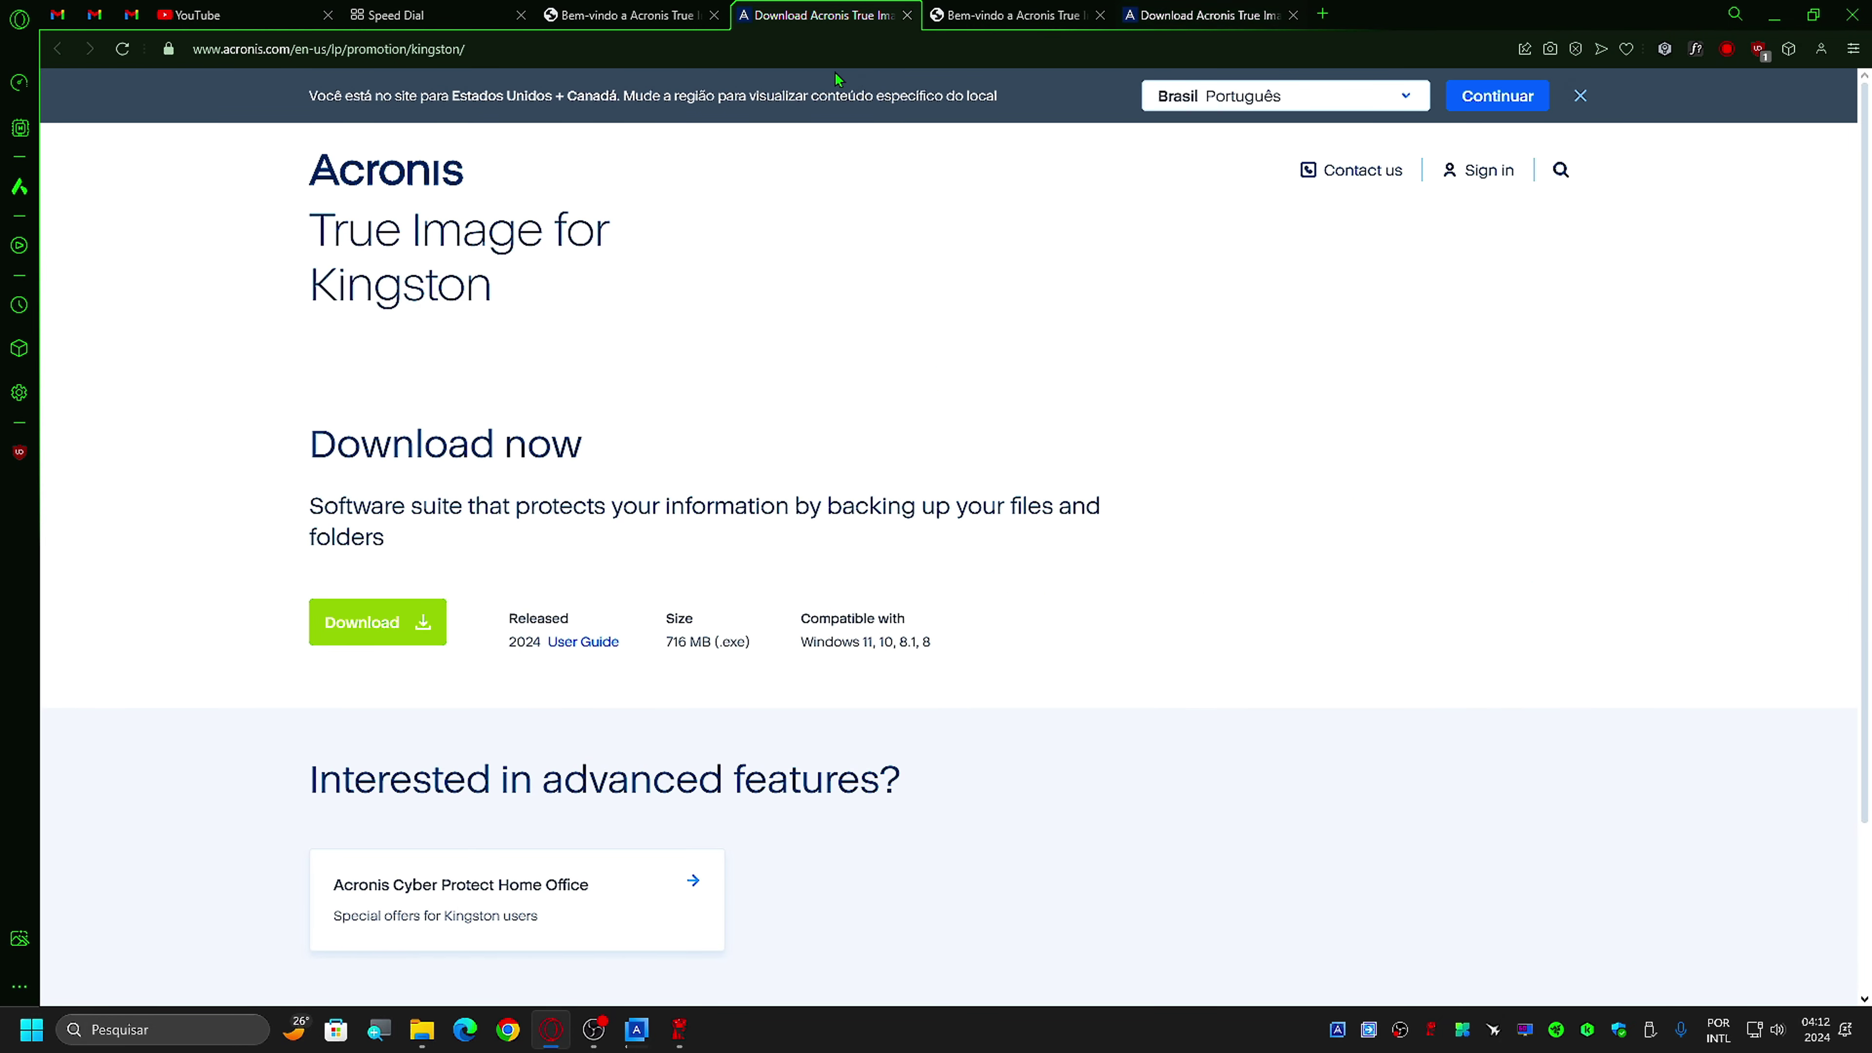
click(1101, 15)
click(1101, 15)
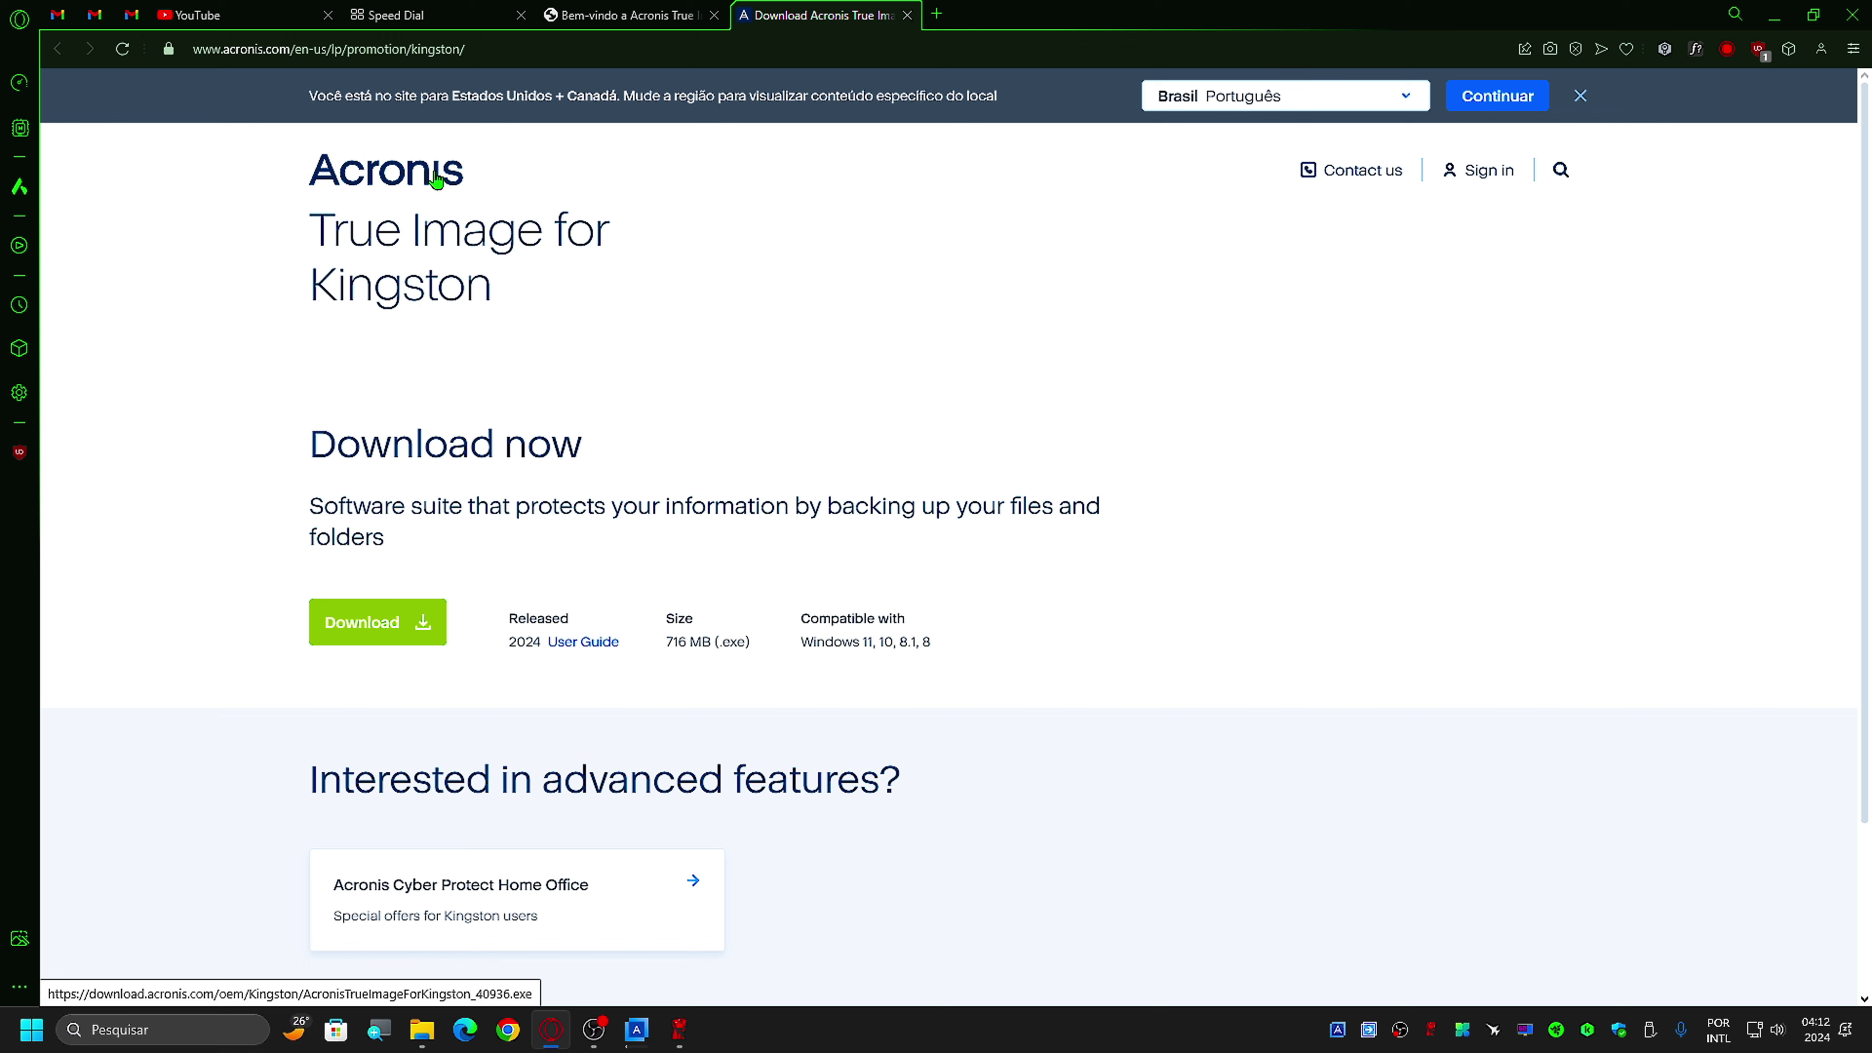
click(377, 621)
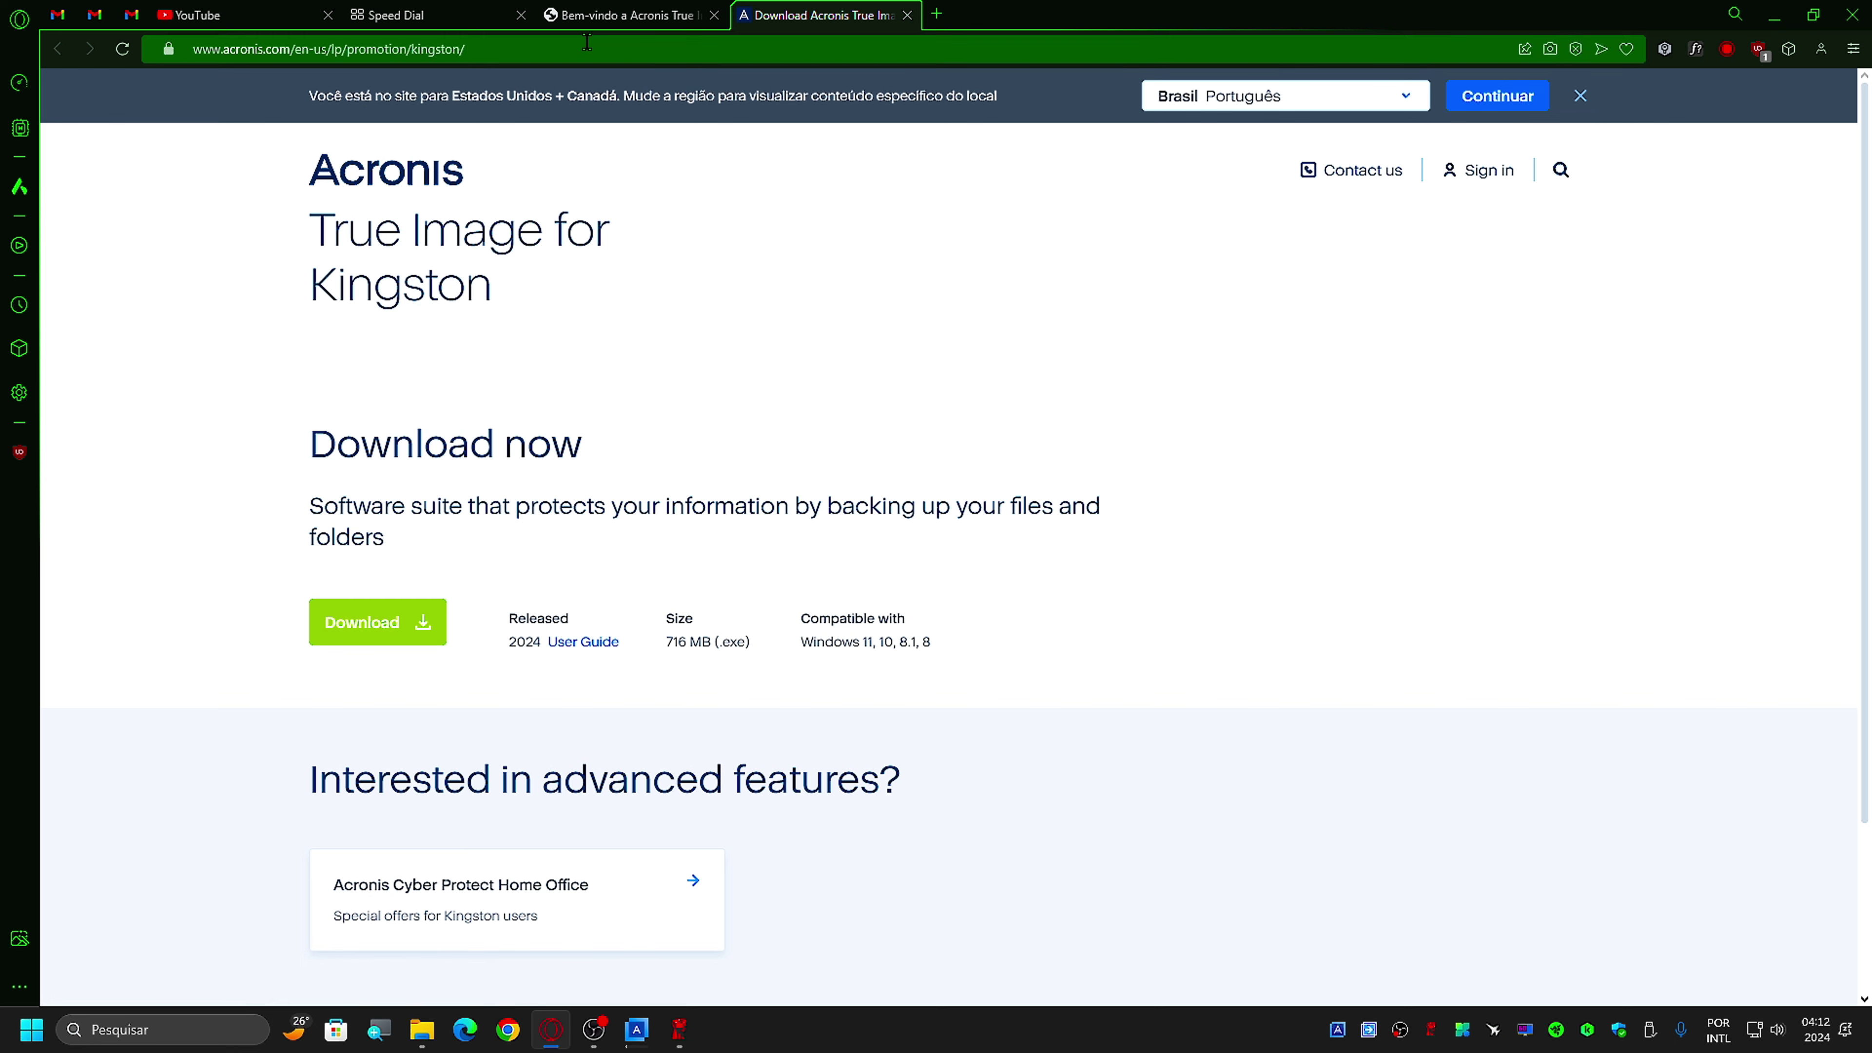
click(1773, 15)
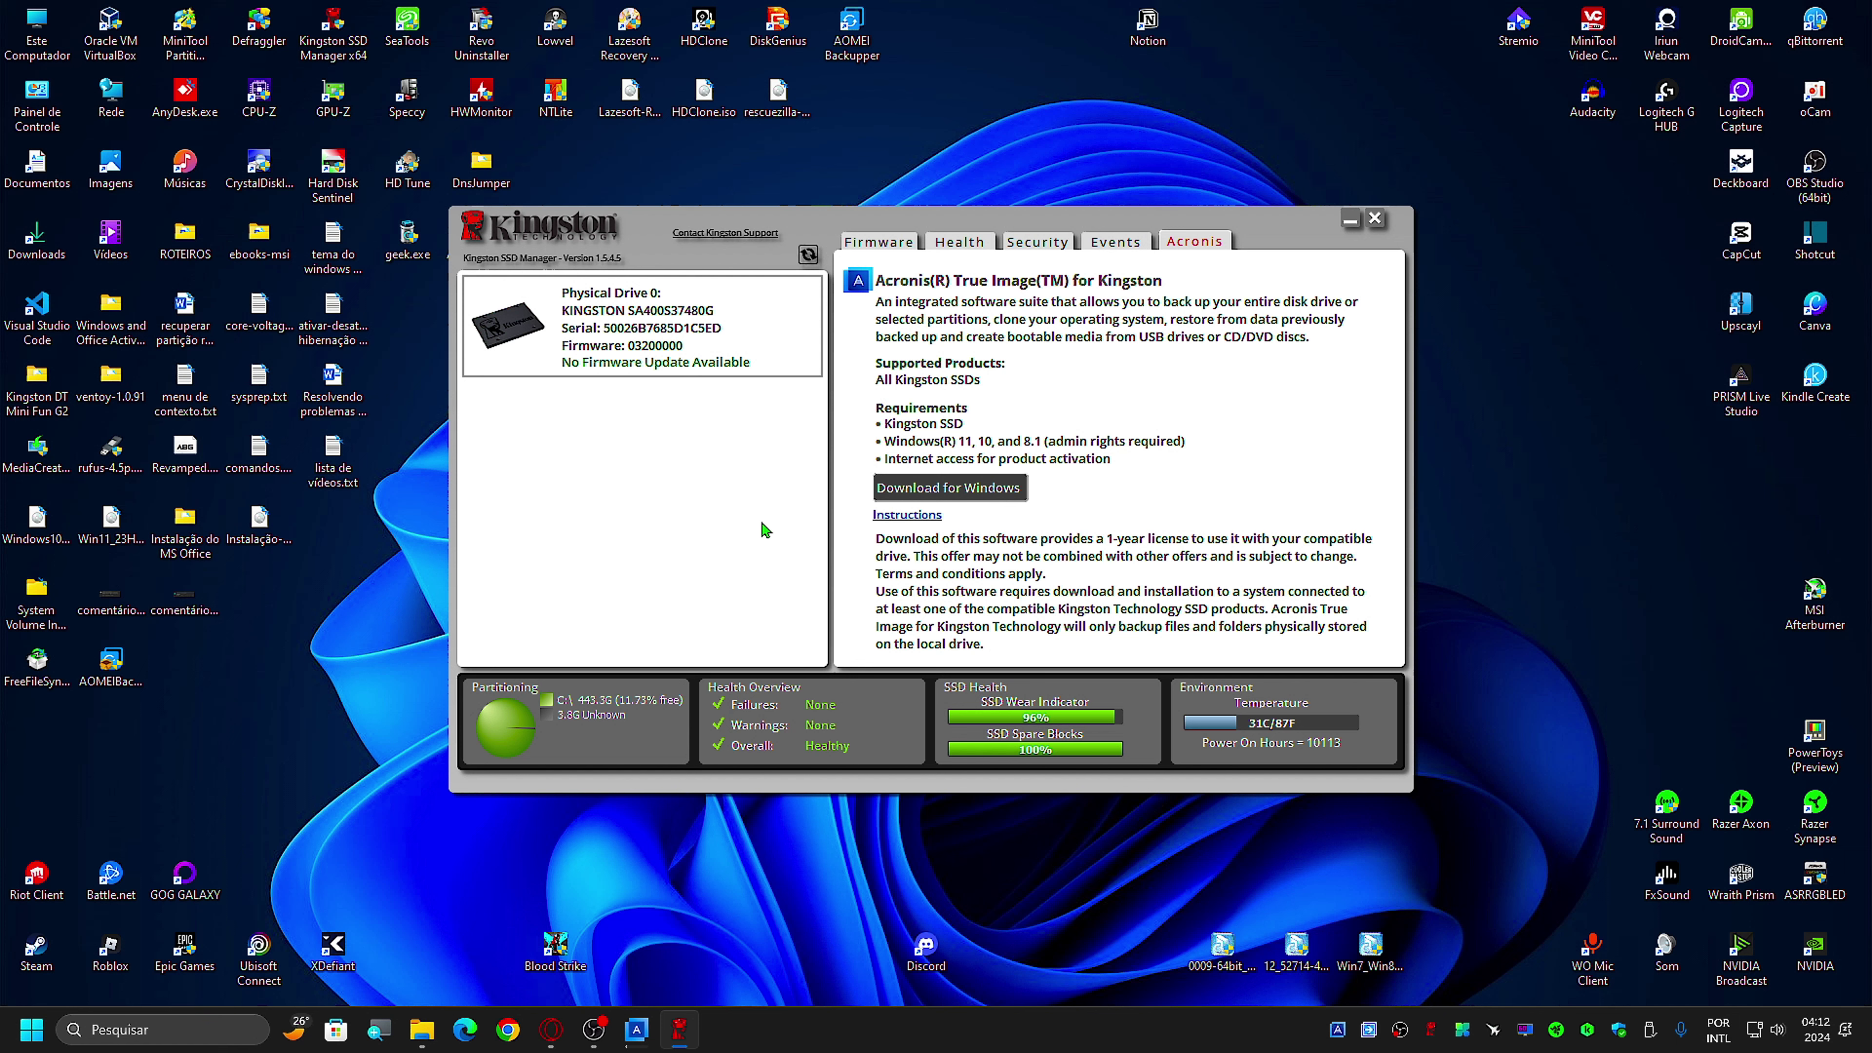
Step: Review the drive's firmware, health and Acronis pages once more and close Kingston SSD Manager
click(847, 244)
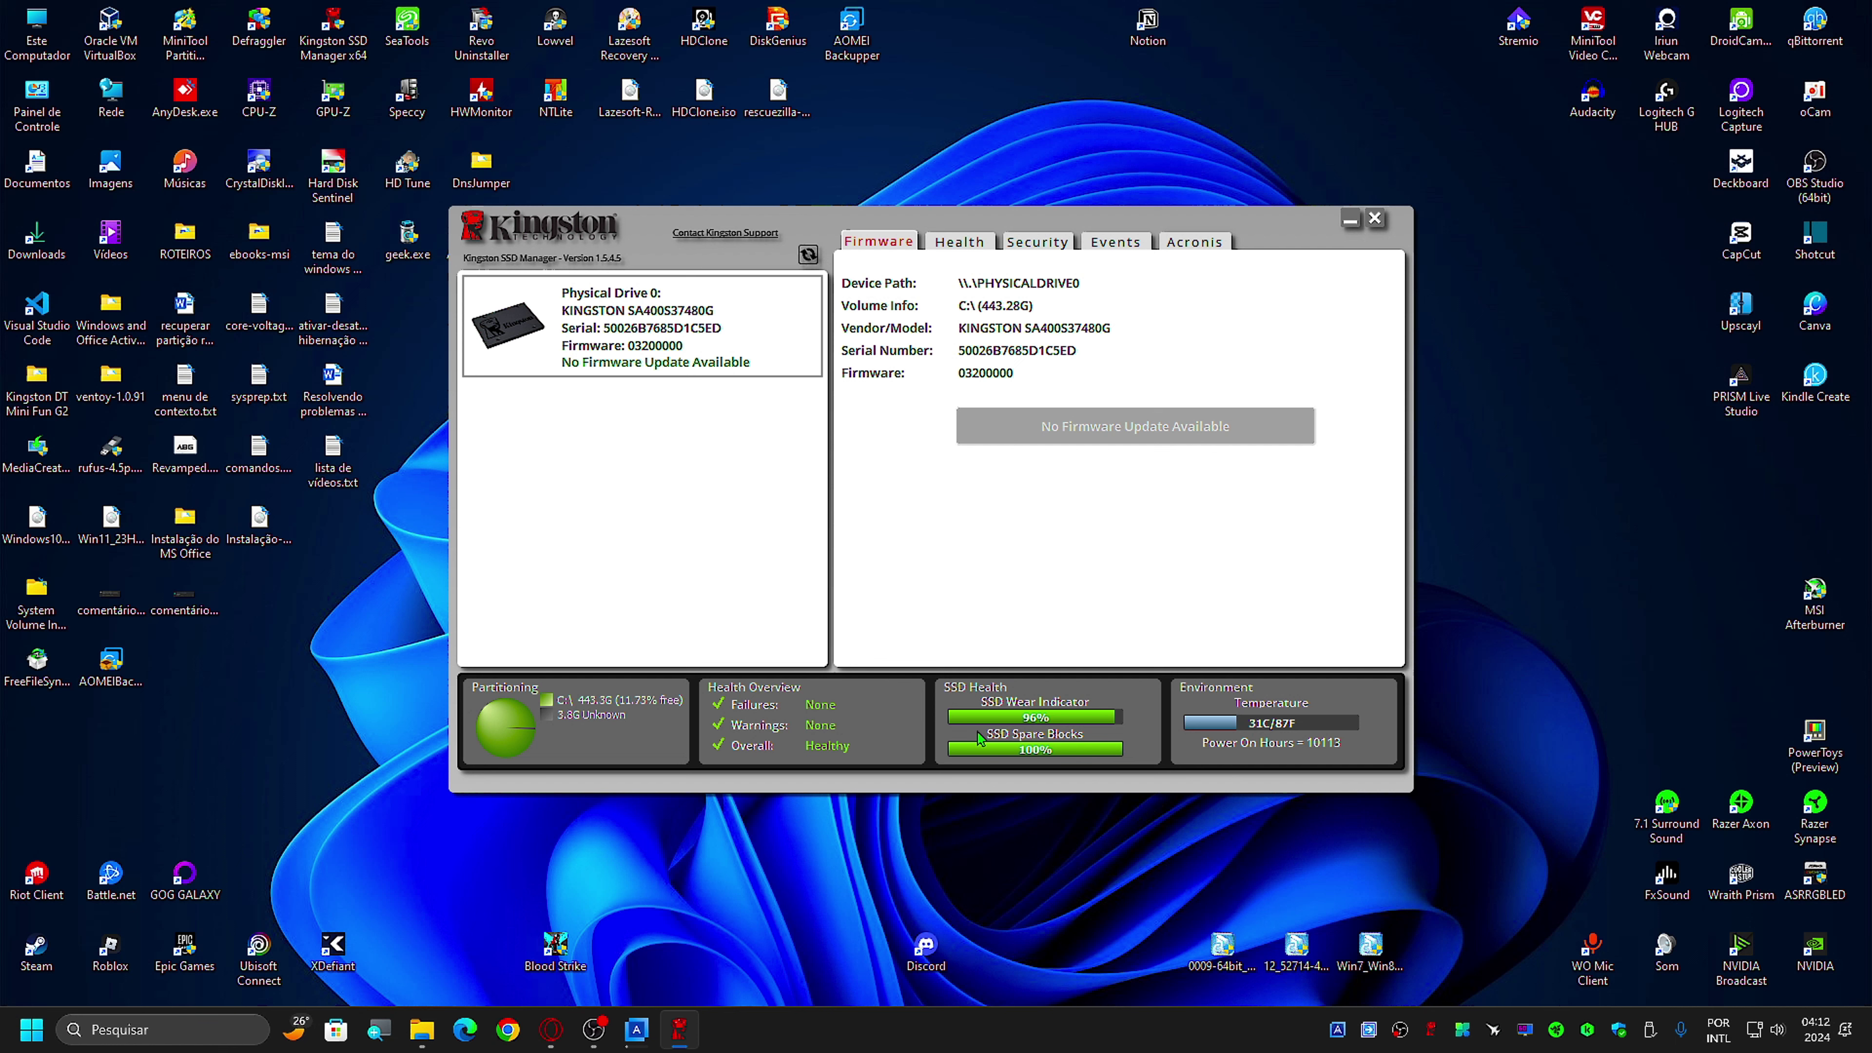
click(965, 244)
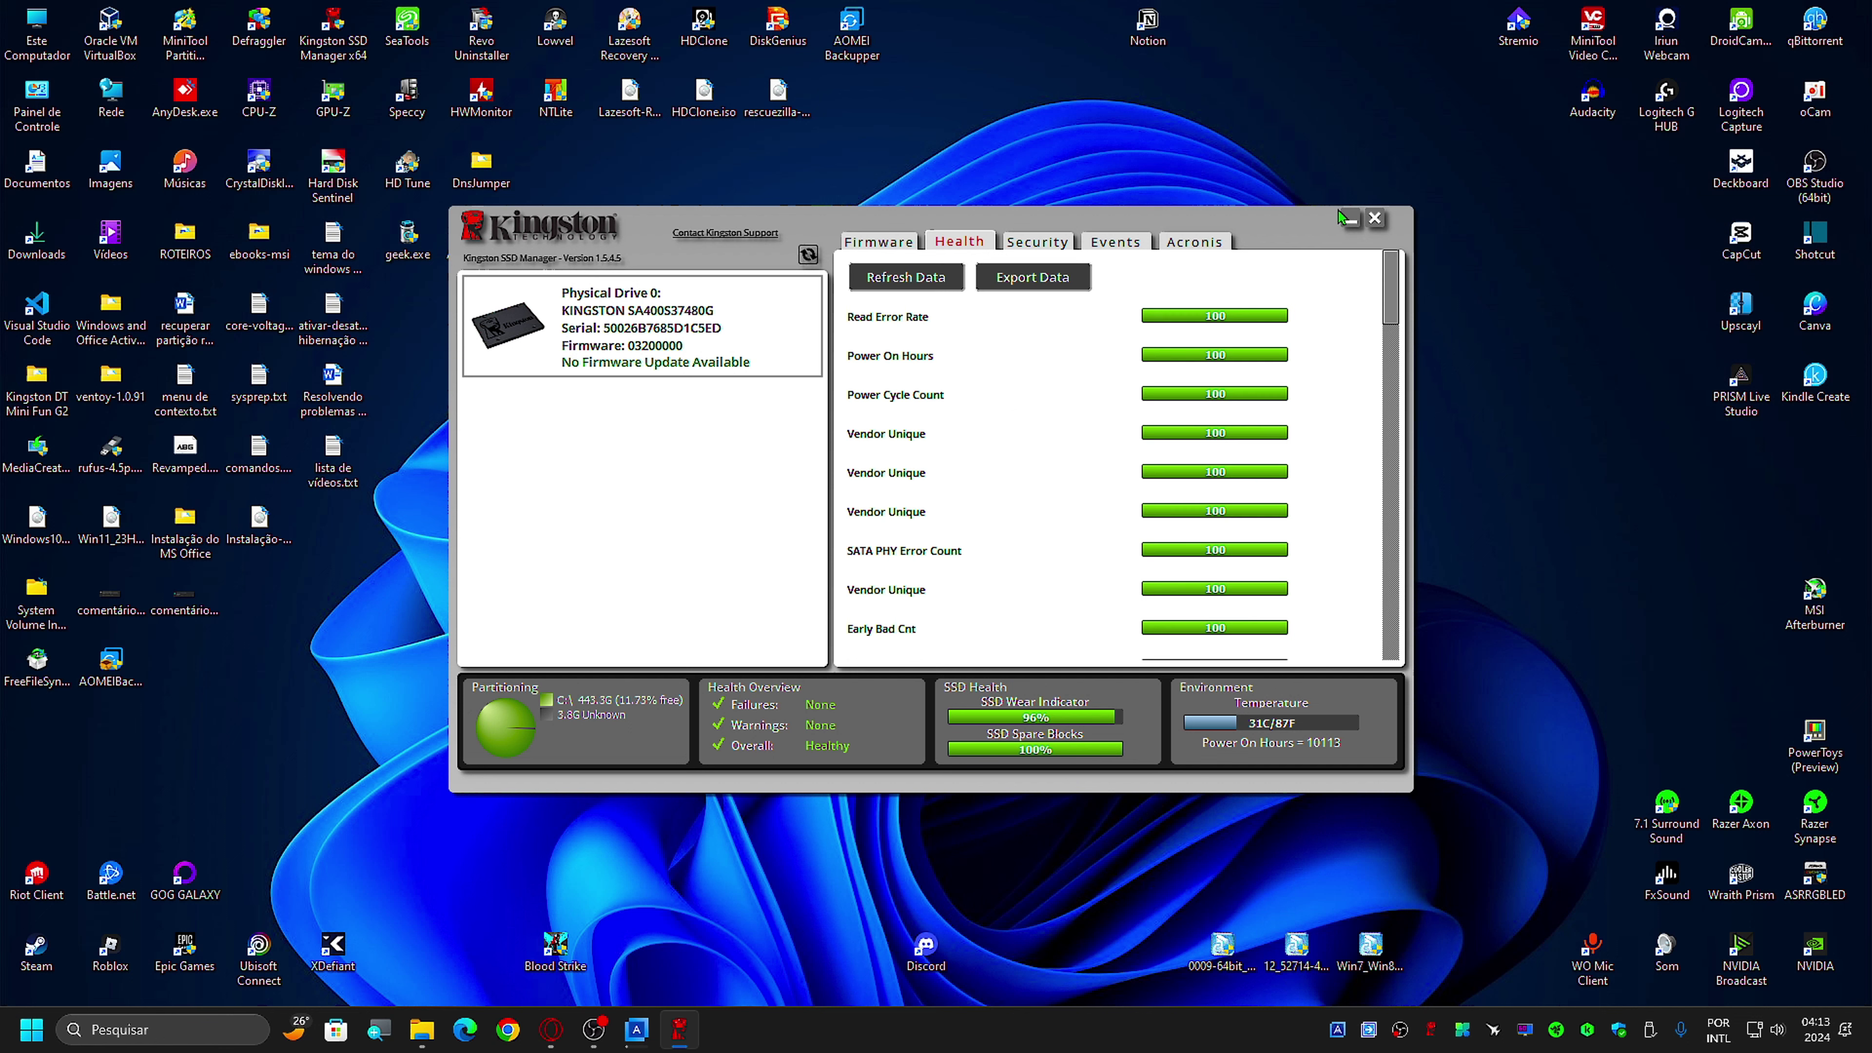
click(1200, 251)
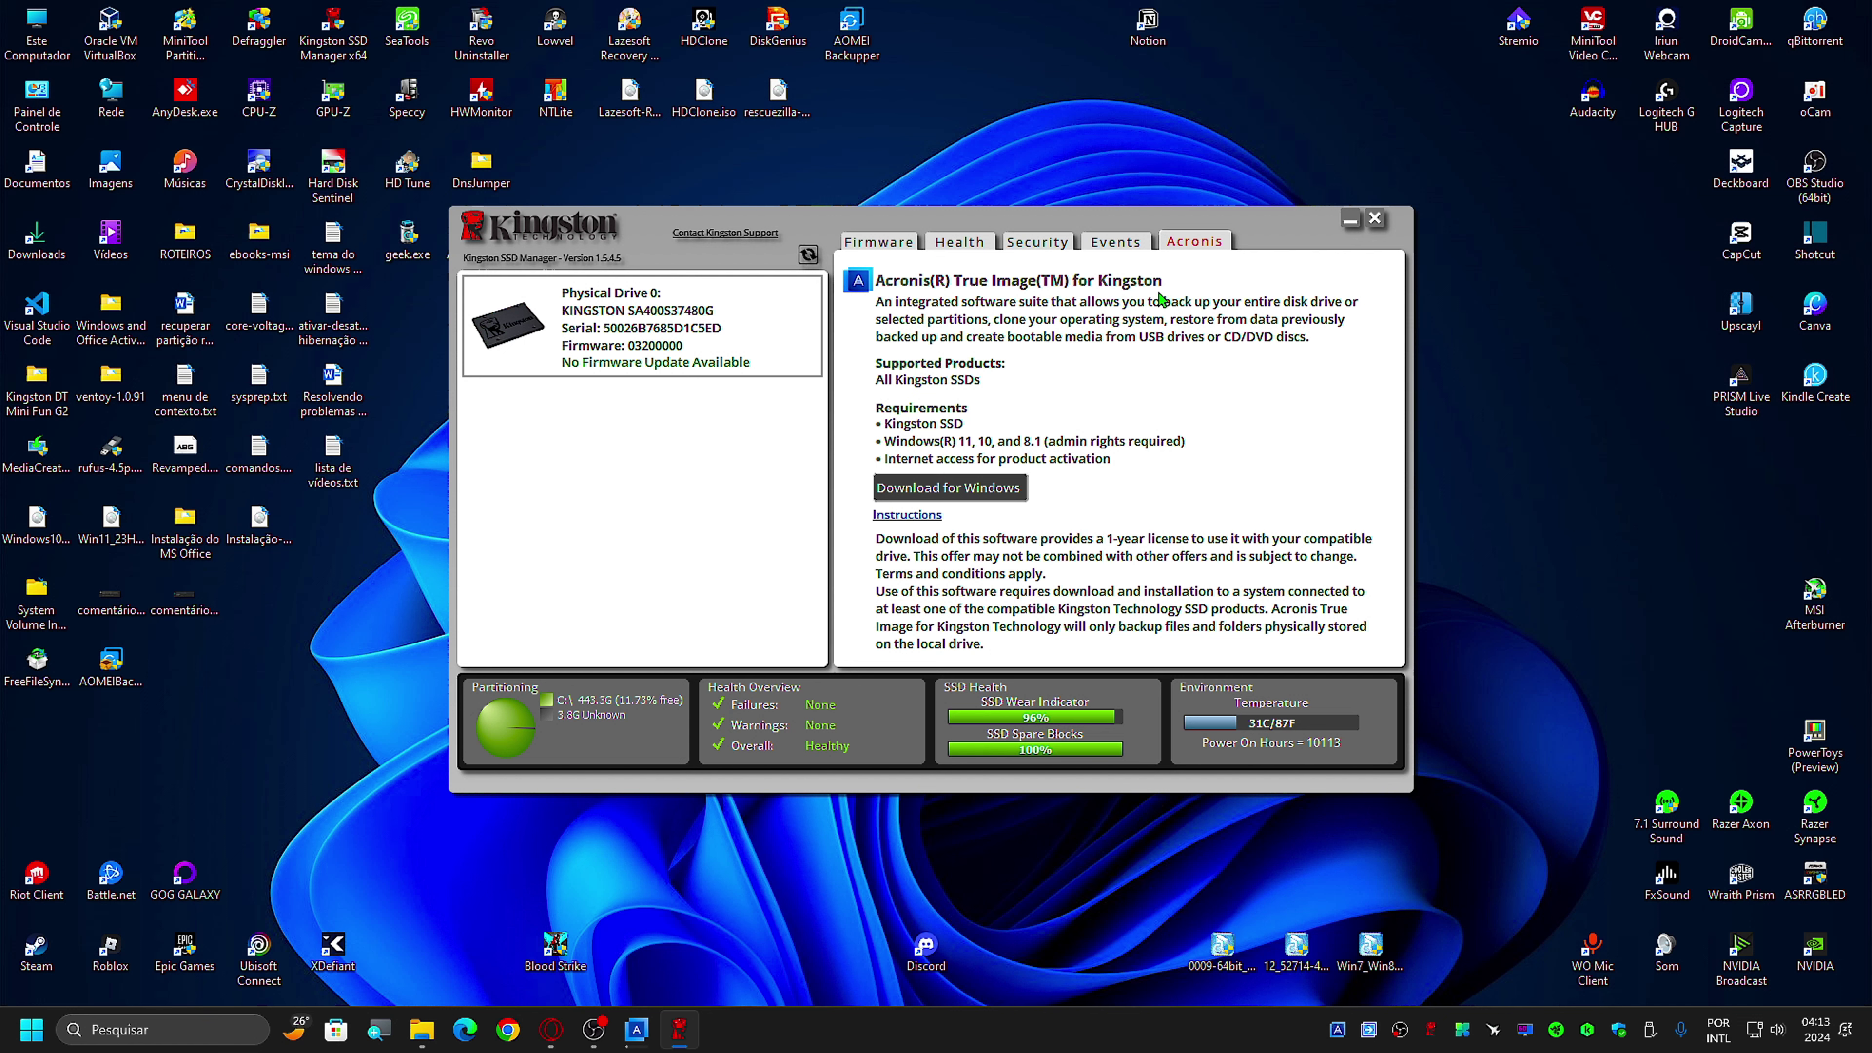
click(1349, 222)
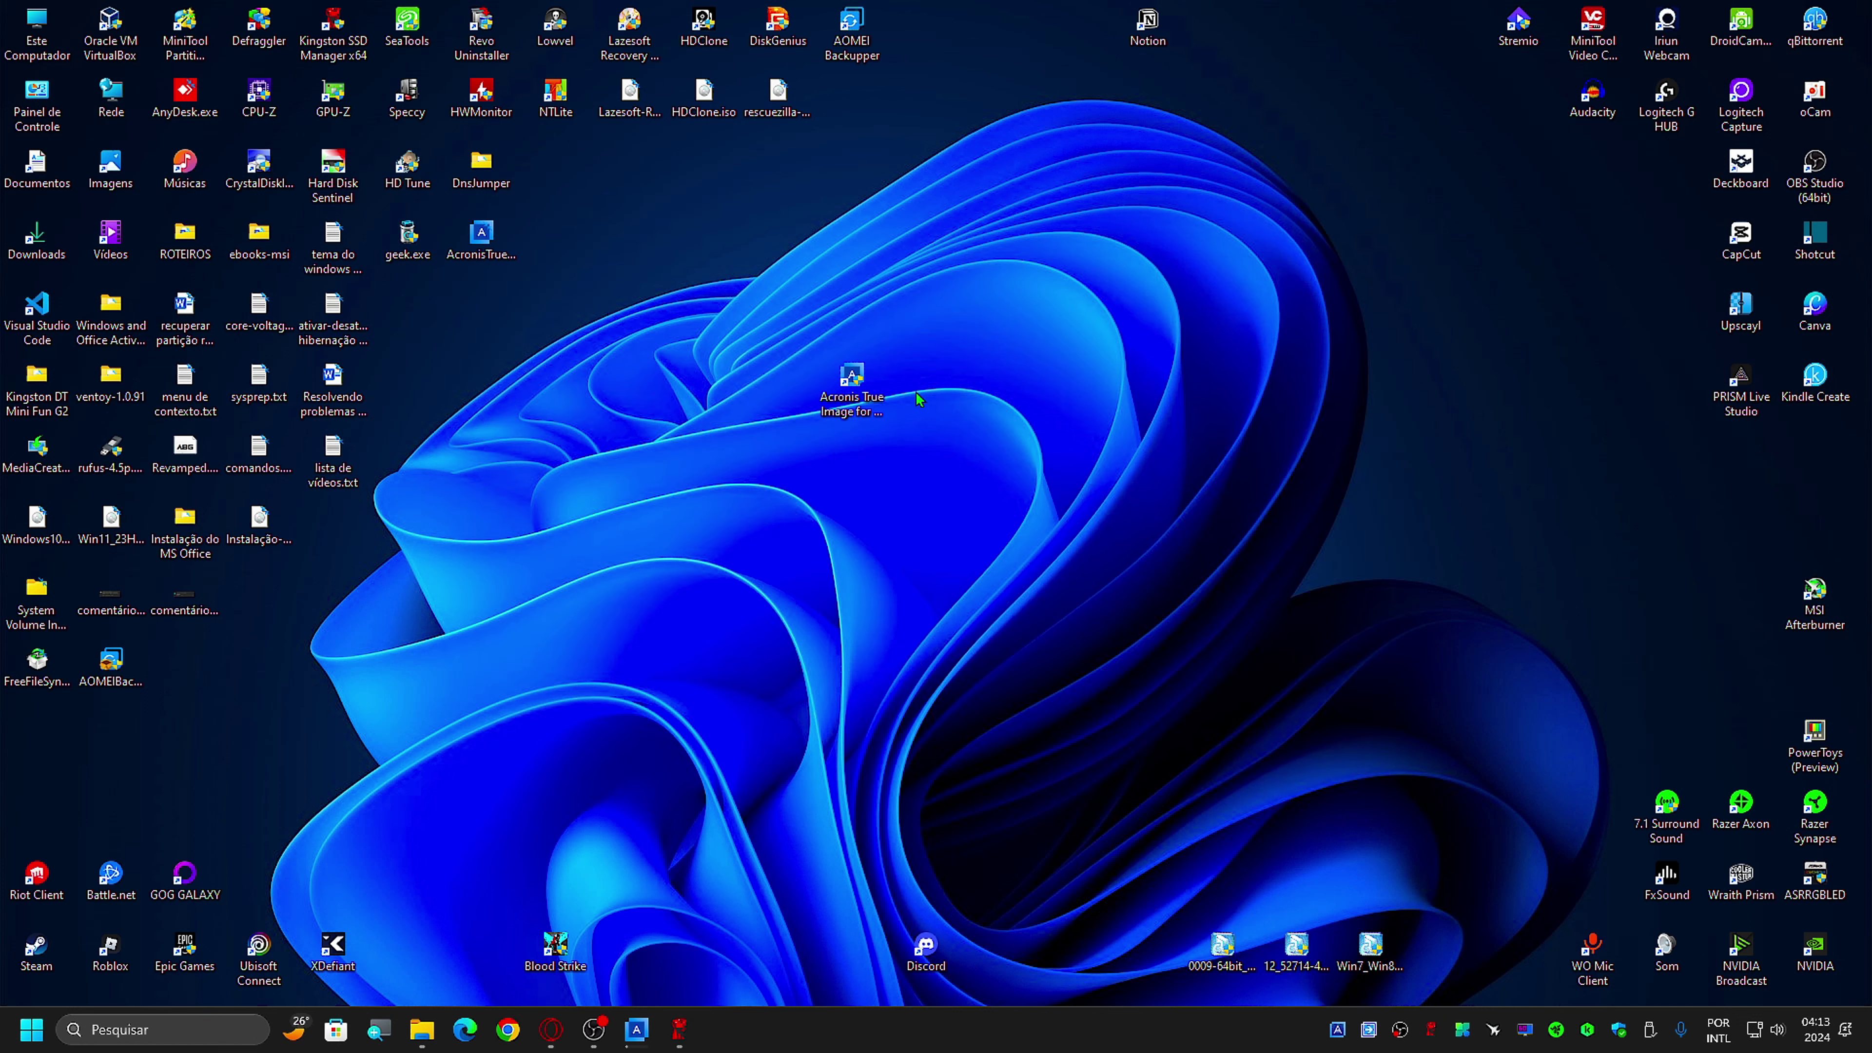
click(668, 1035)
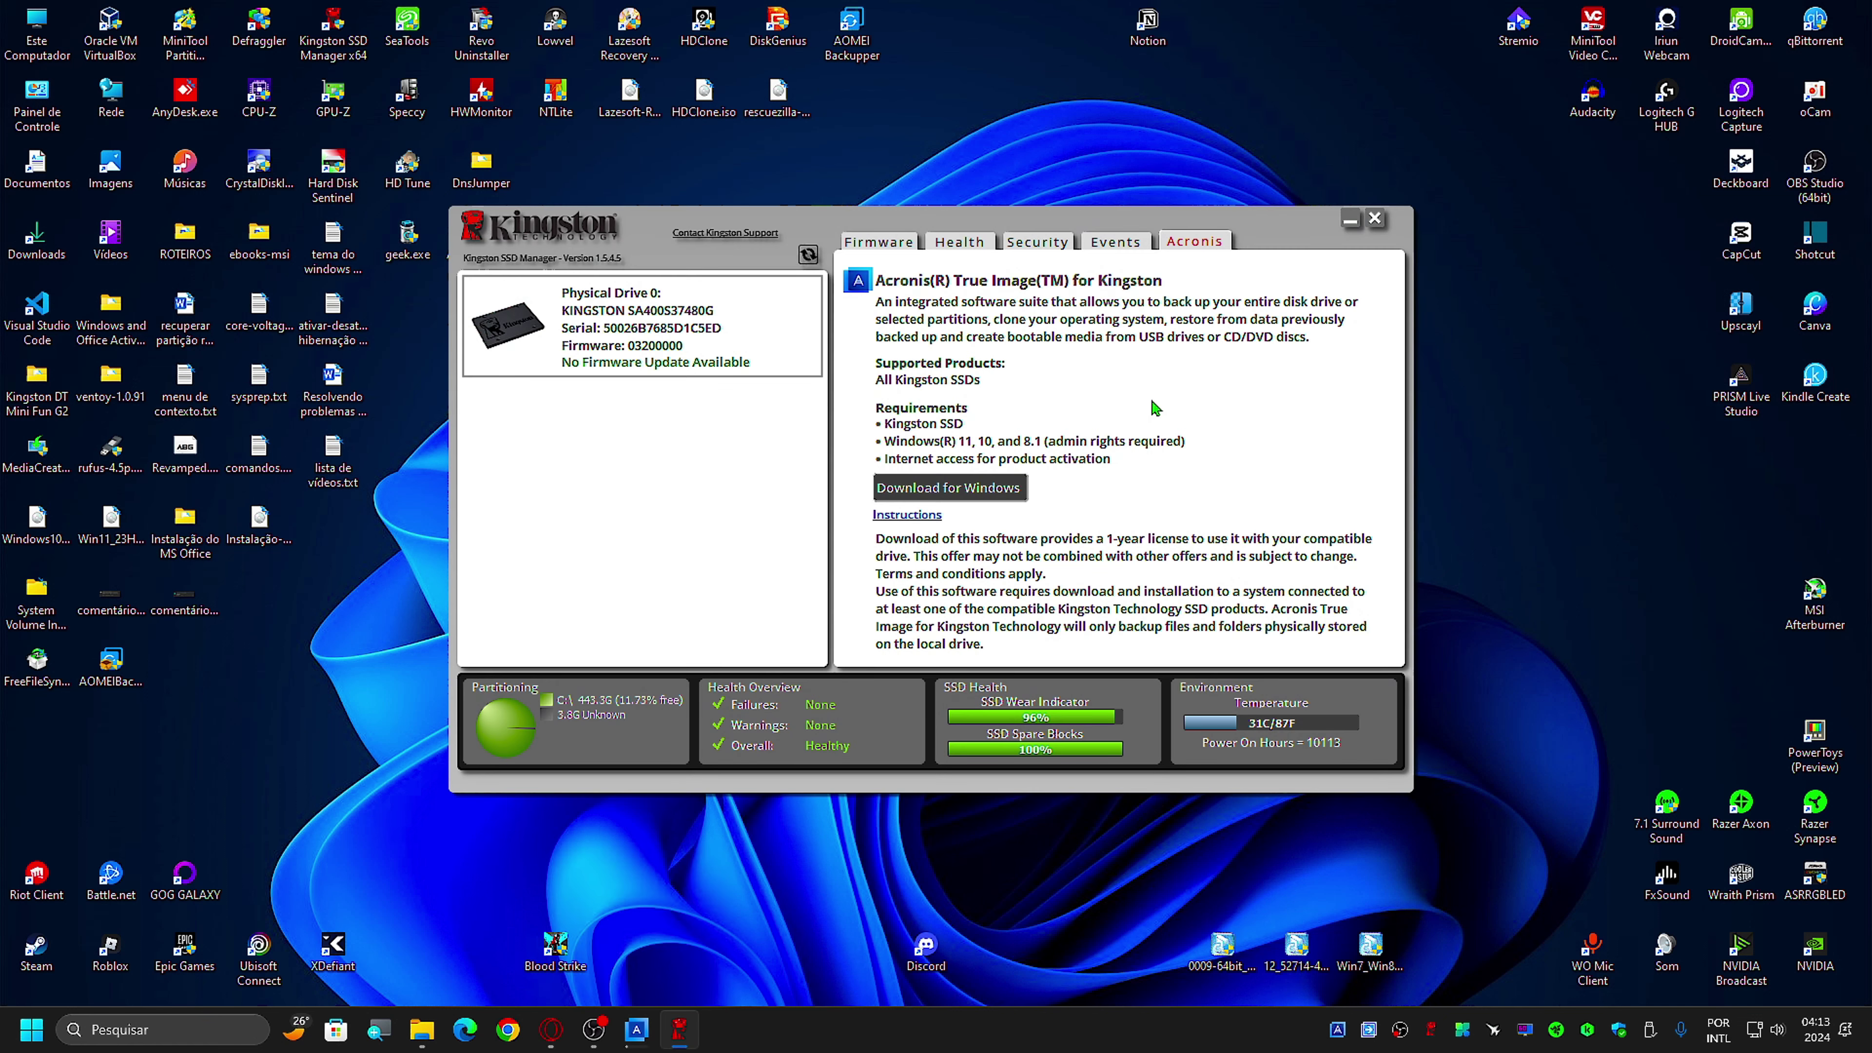
click(1375, 220)
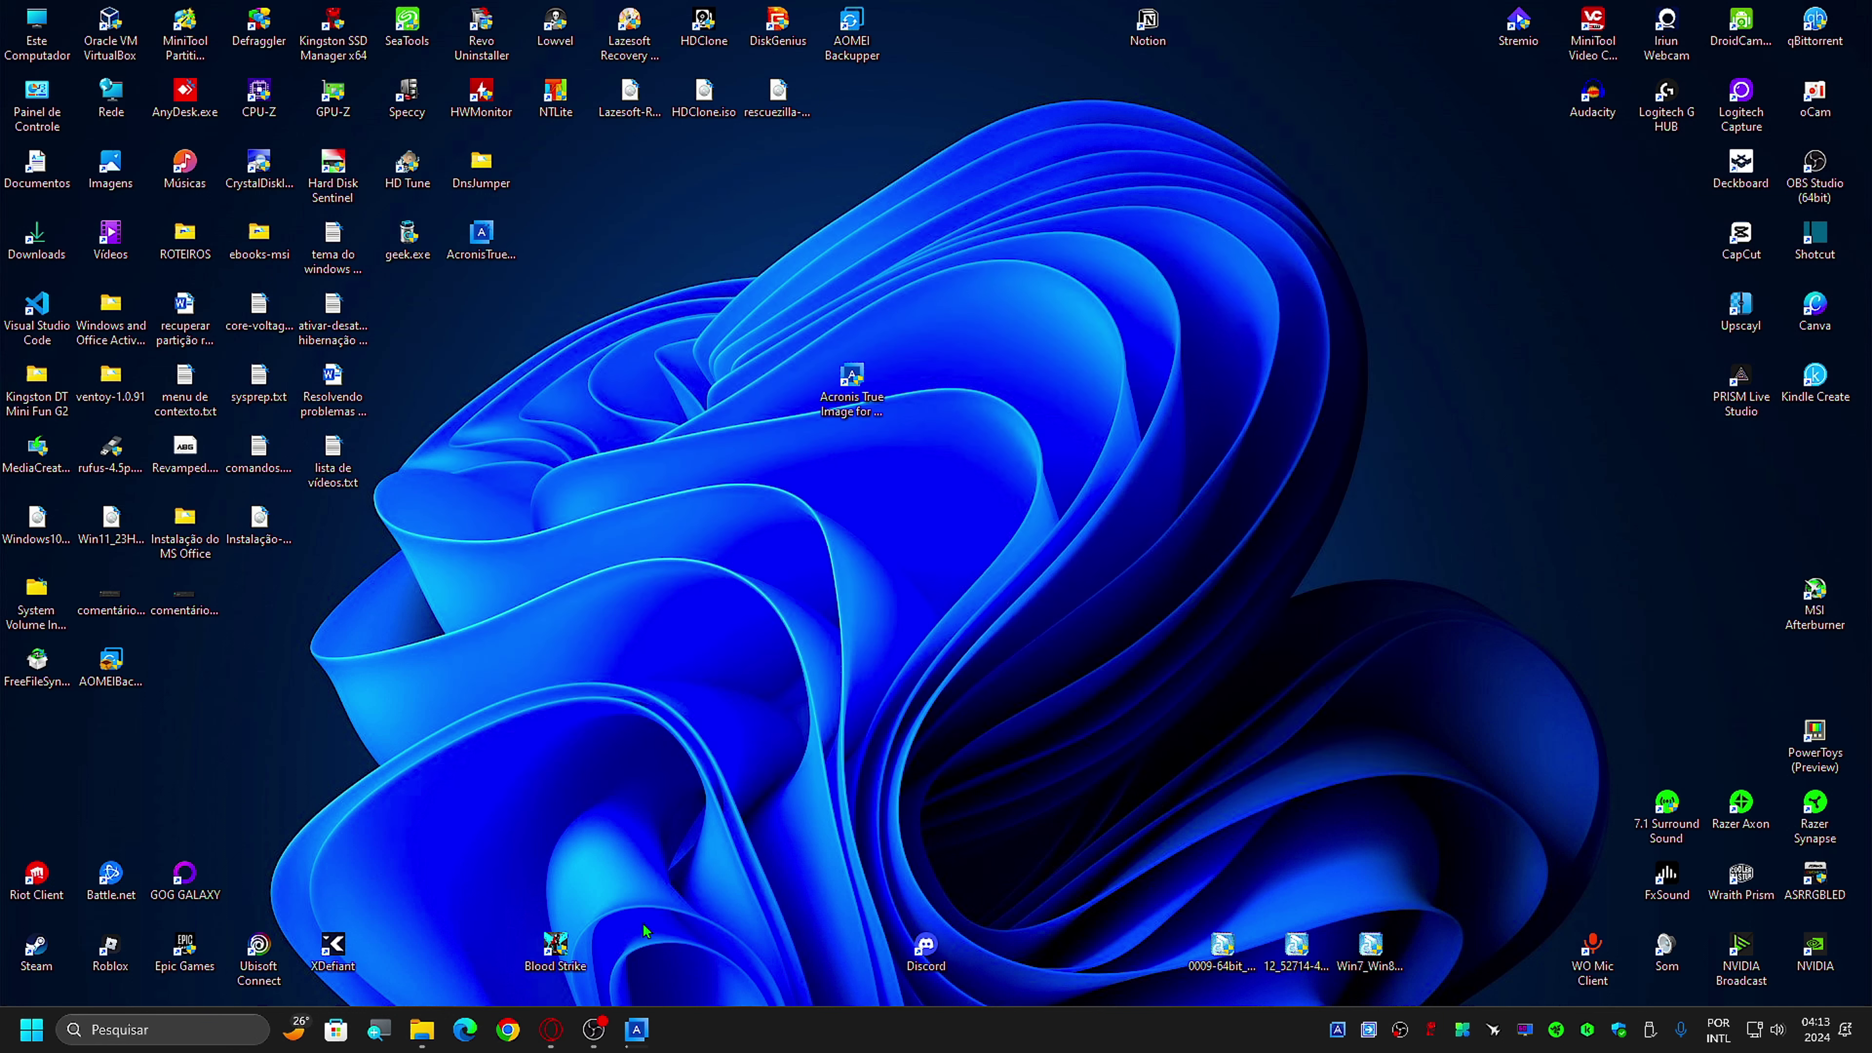
Step: Switch to Acronis True Image for Kingston, read its "Sobre" information, and return to the help and support section
click(636, 1028)
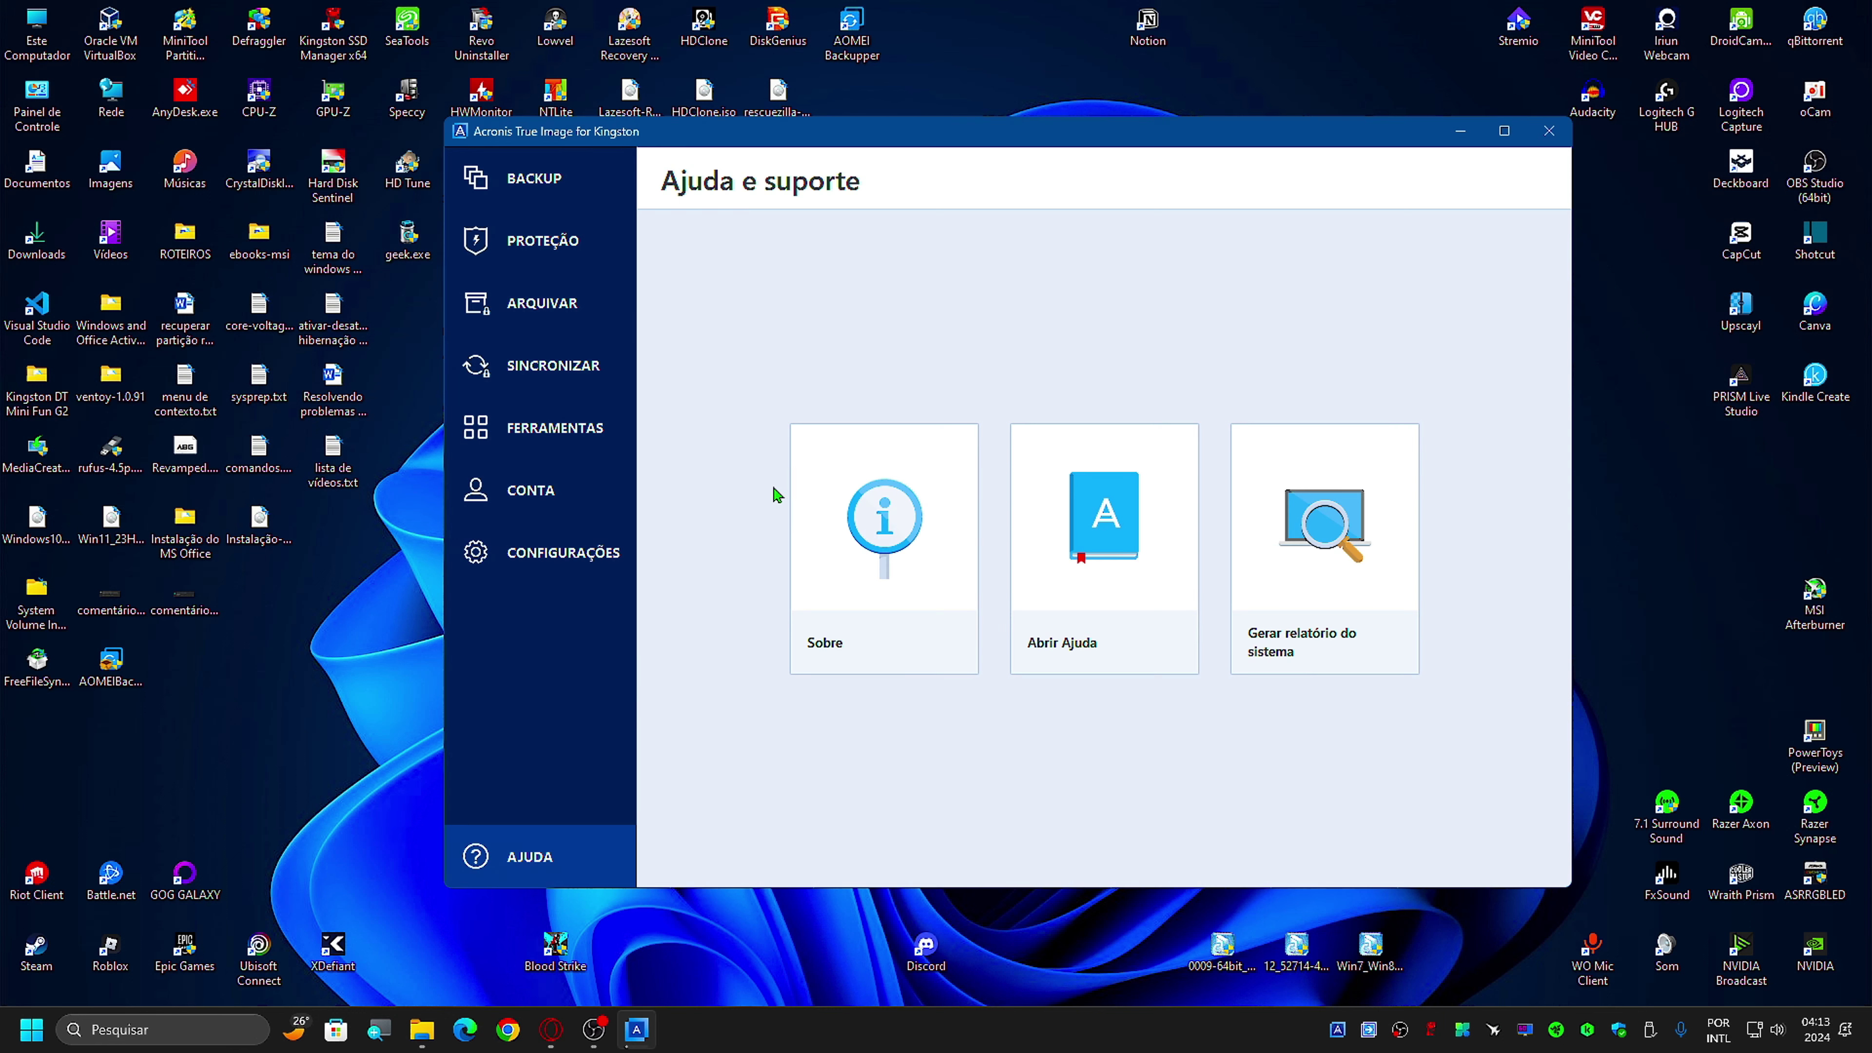
click(853, 538)
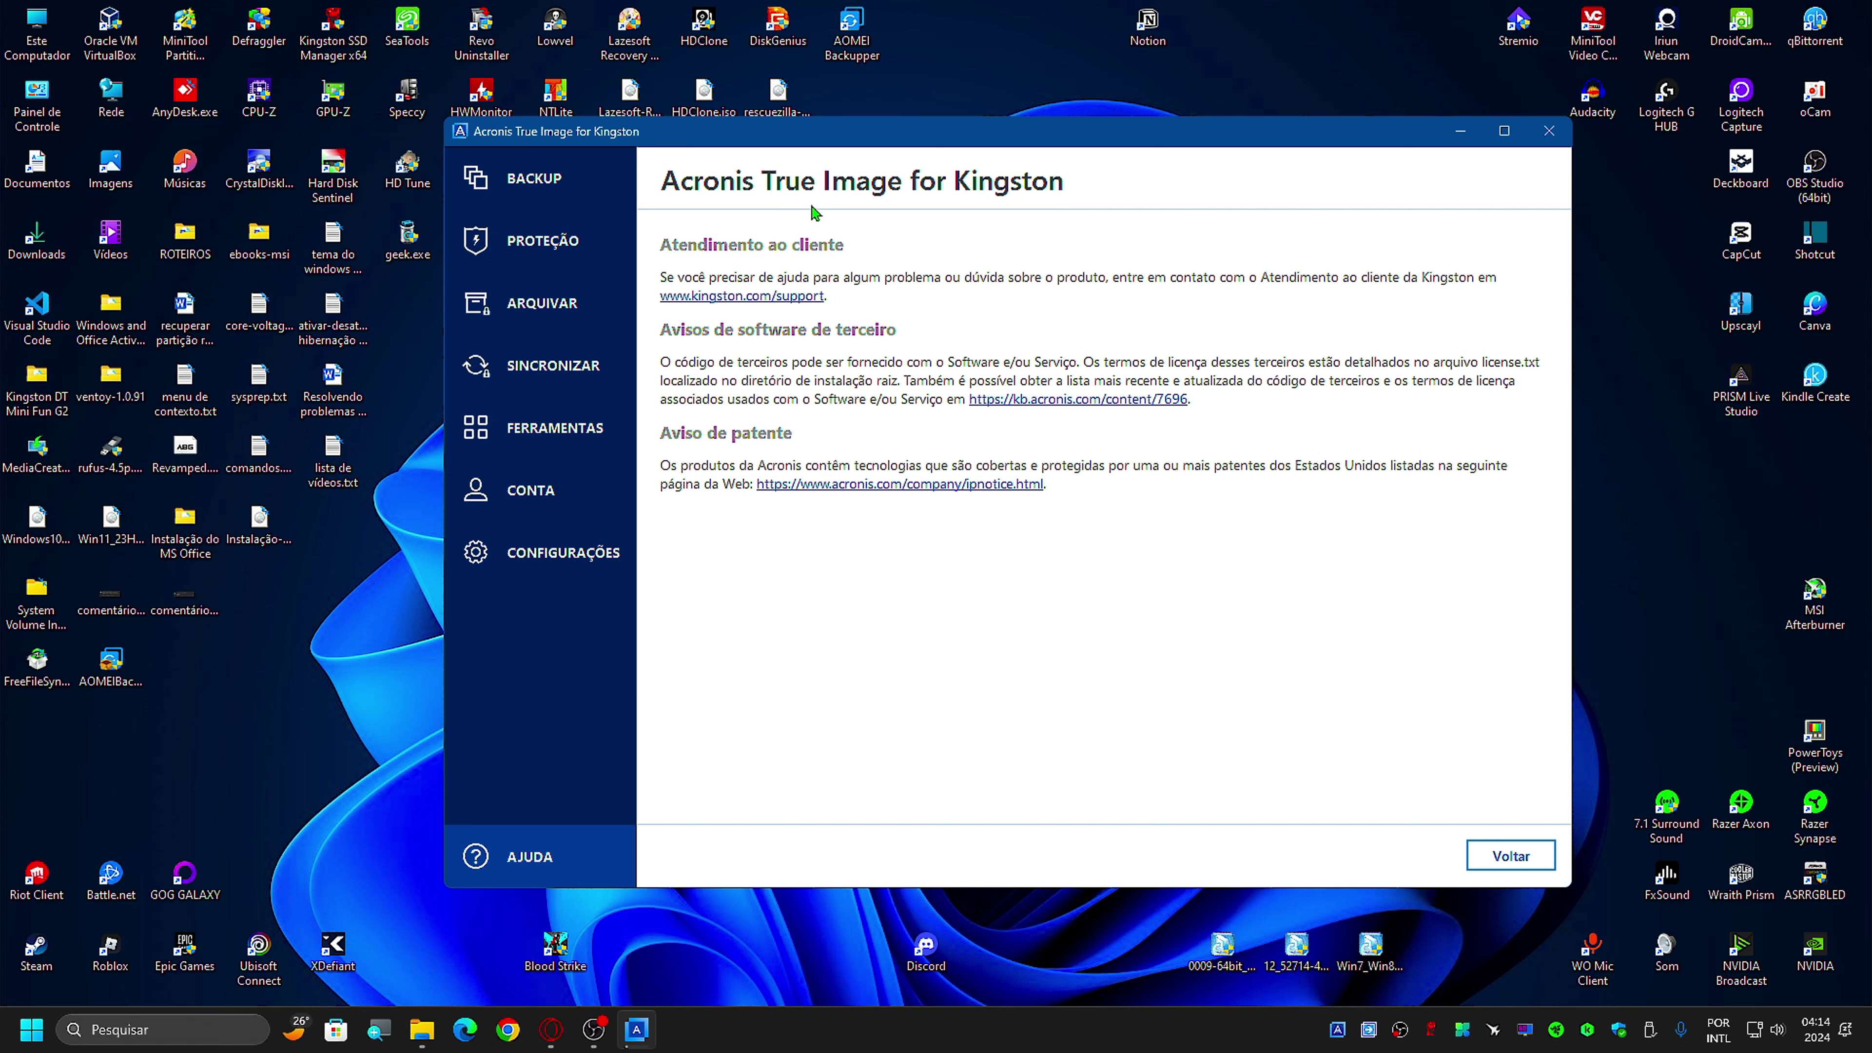
click(1496, 855)
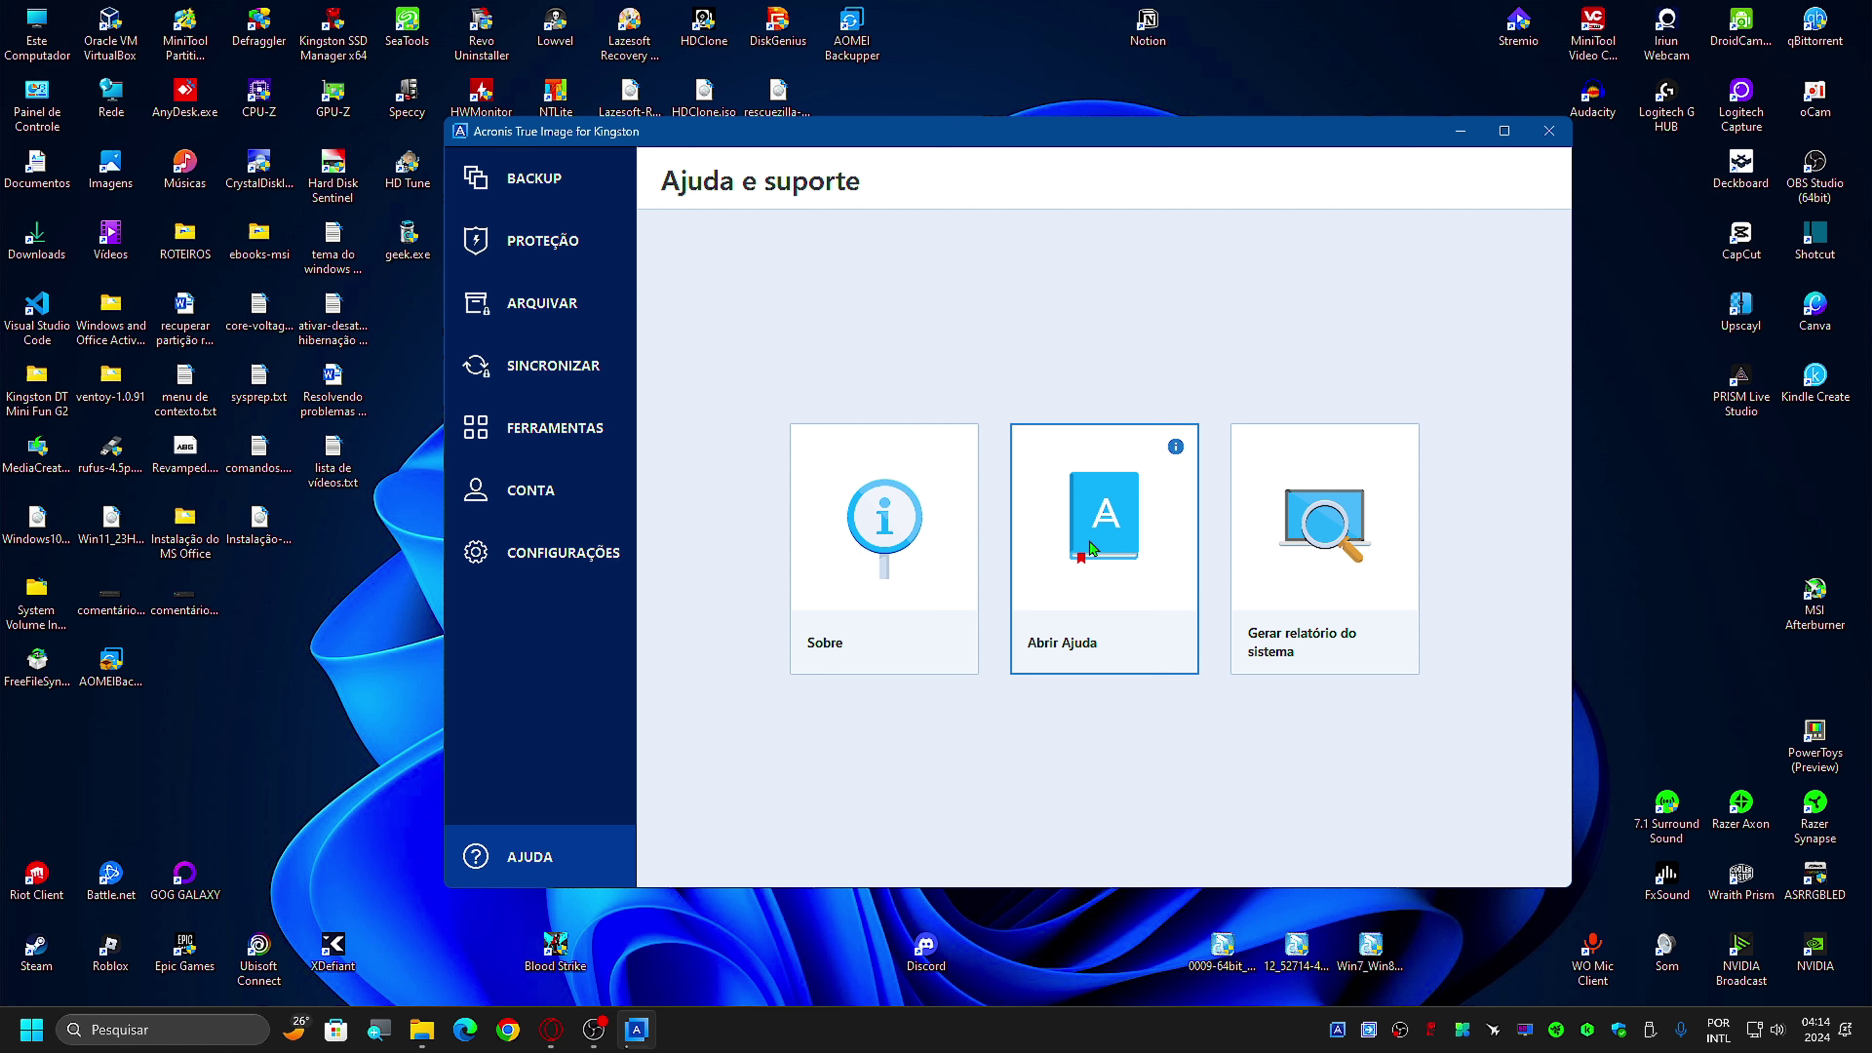
Step: Open the Acronis user guide in the browser and expand its "Fazer backup de dados" section
click(1086, 536)
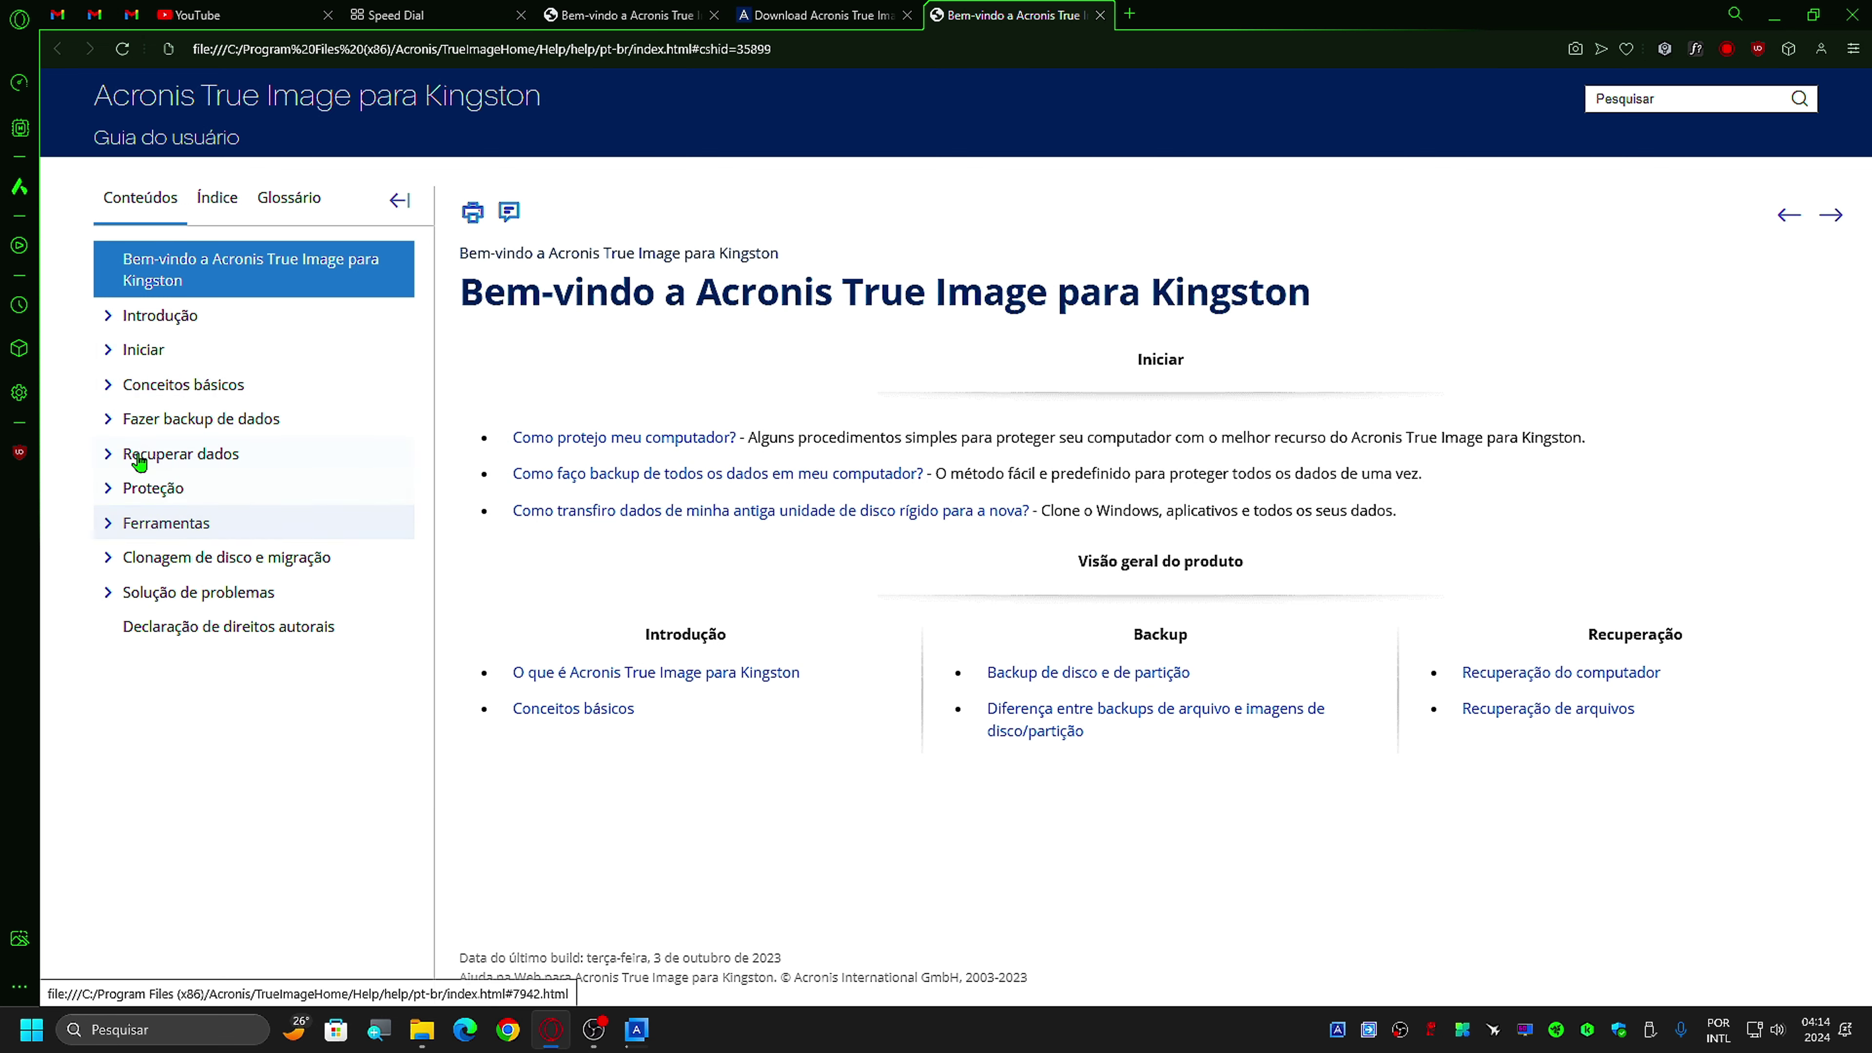
click(151, 422)
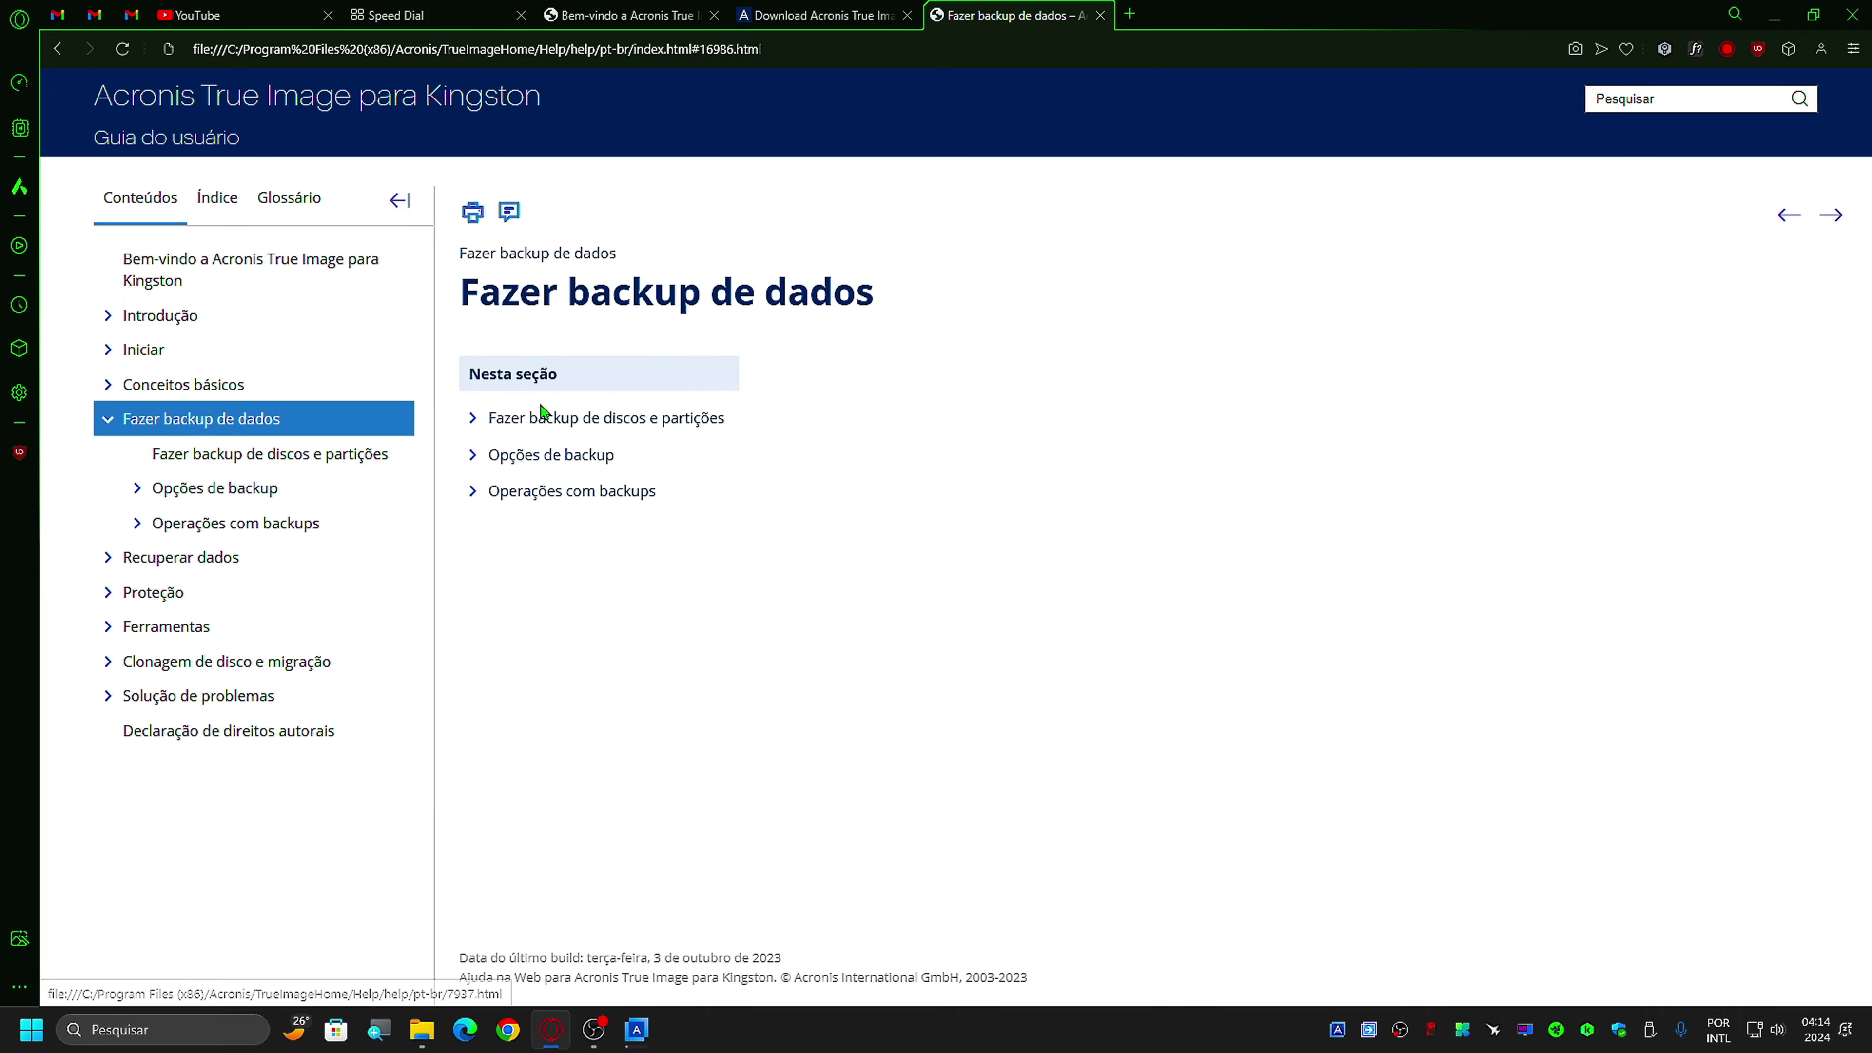
Step: Open the "Conceitos básicos" section of the user guide and read through its backup, cloning, validation and scheduling topics
click(157, 384)
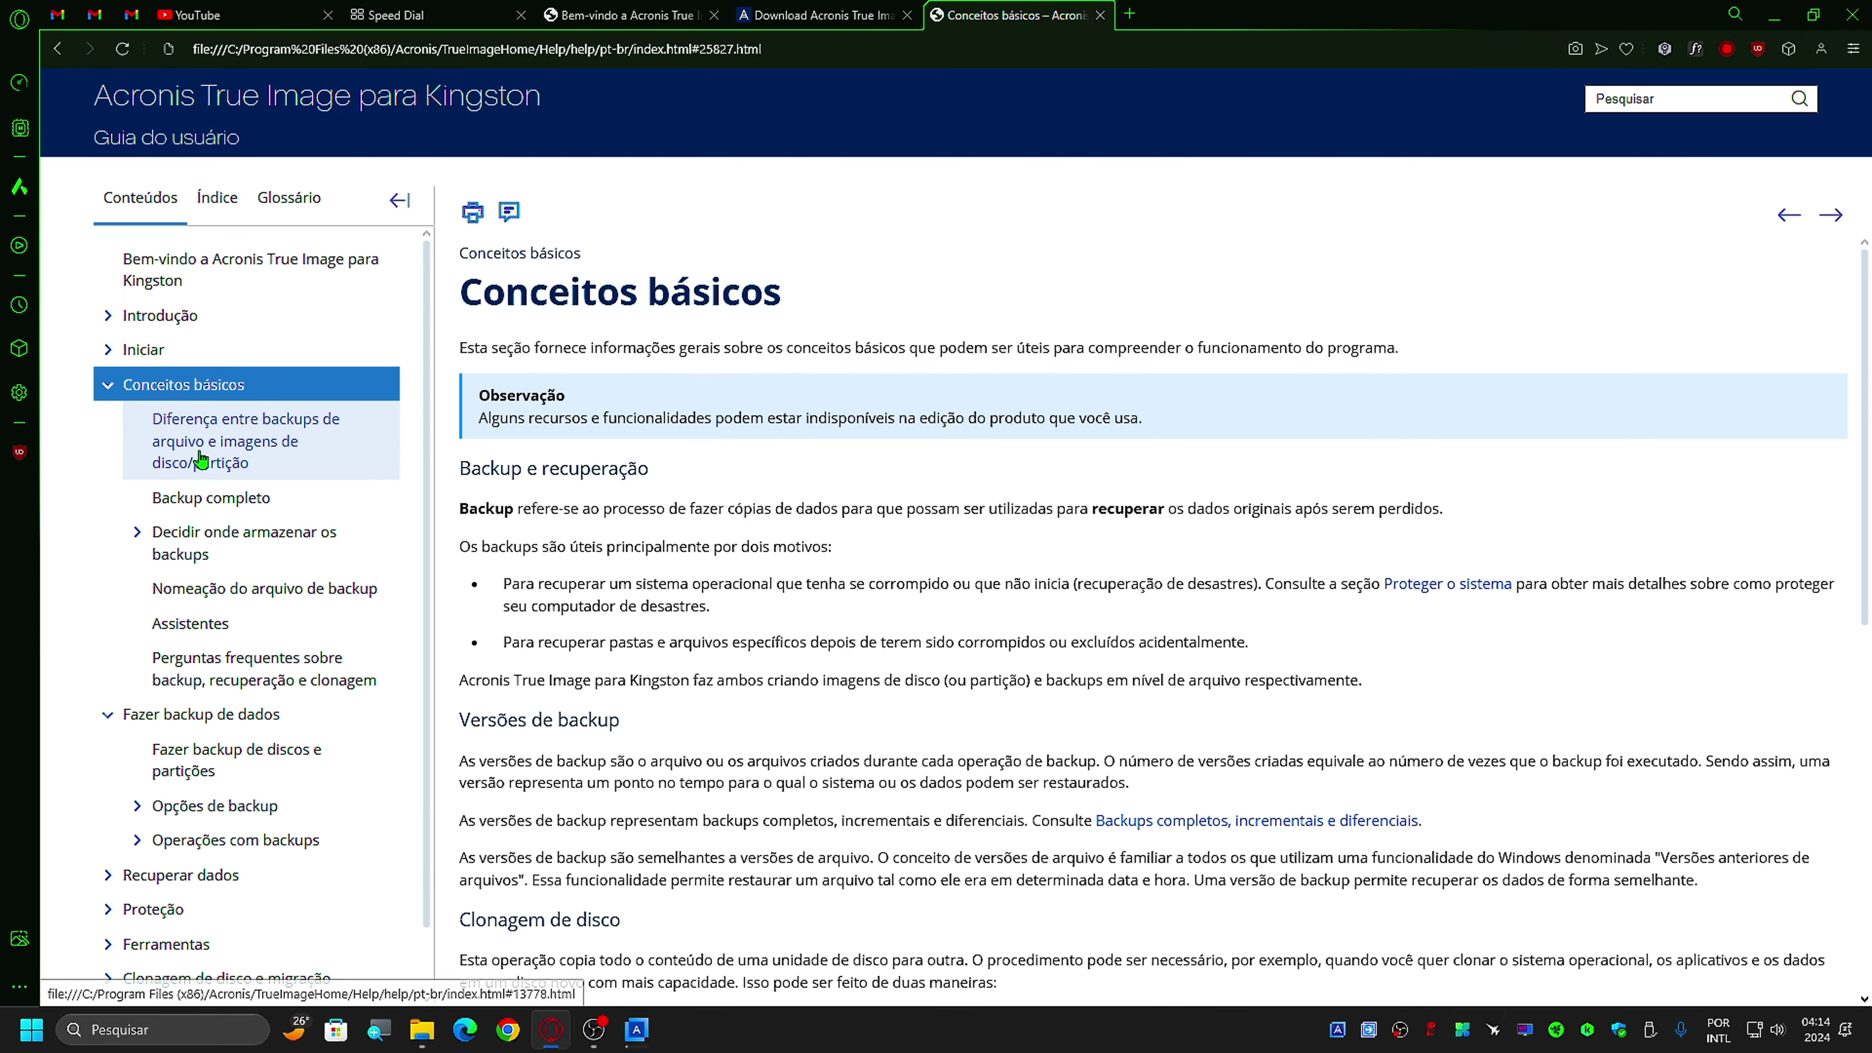
scroll(852, 527, down, 3)
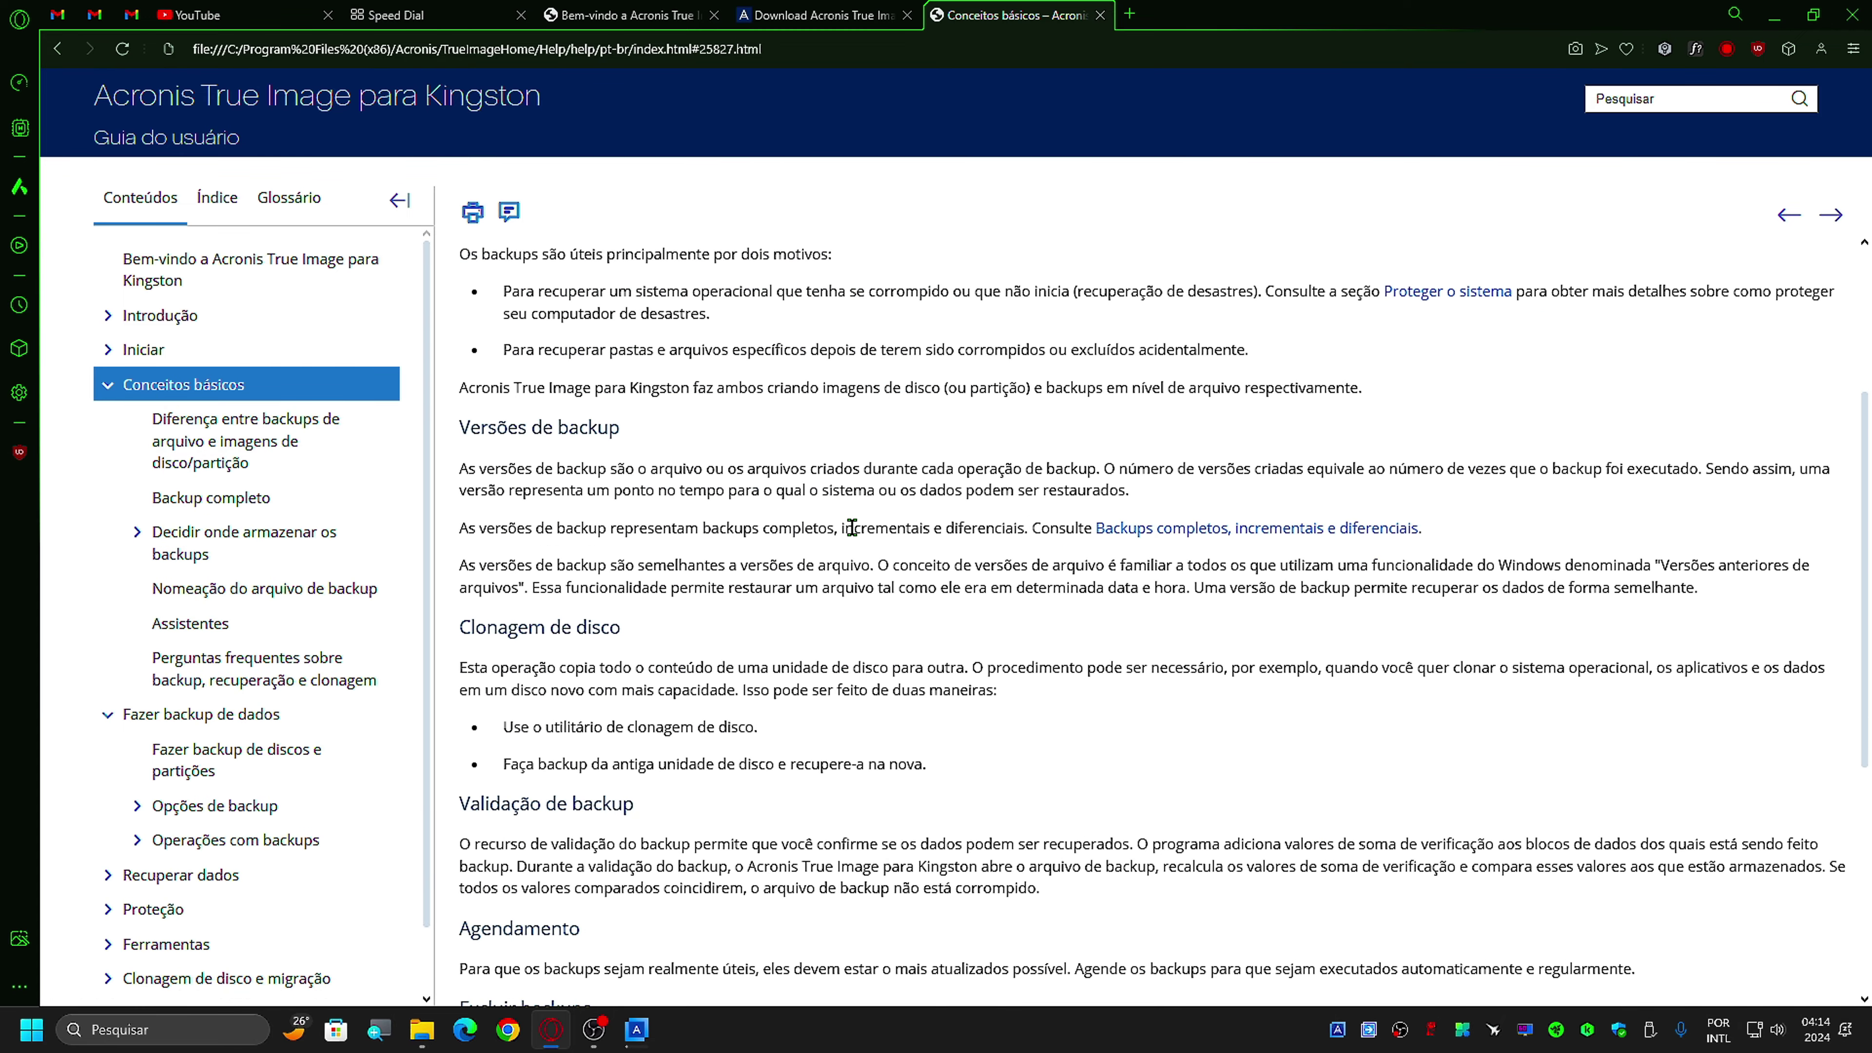
scroll(850, 530, down, 3)
scroll(853, 528, up, 6)
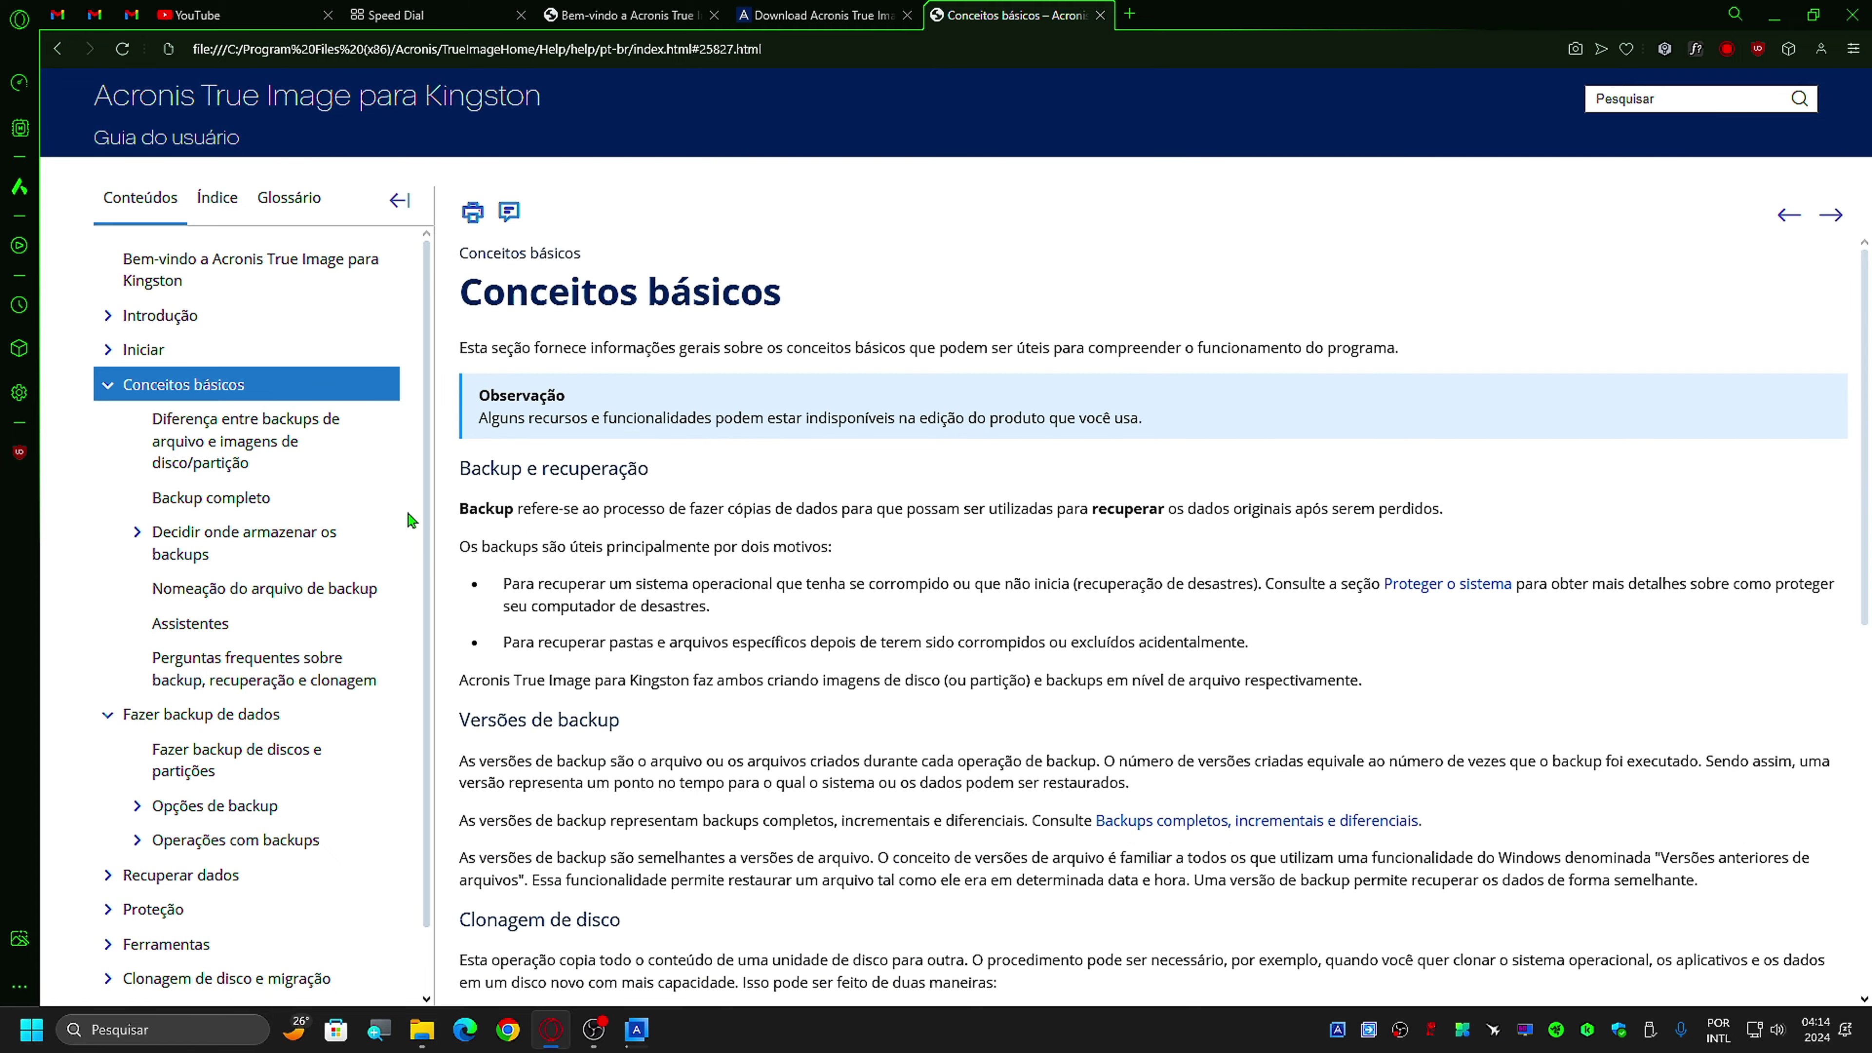
scroll(936, 552, down, 6)
scroll(940, 558, down, 2)
scroll(845, 556, up, 8)
Step: Open the "Backup completo" topic under "Conceitos básicos" and read its explanation of full backup versions
click(219, 499)
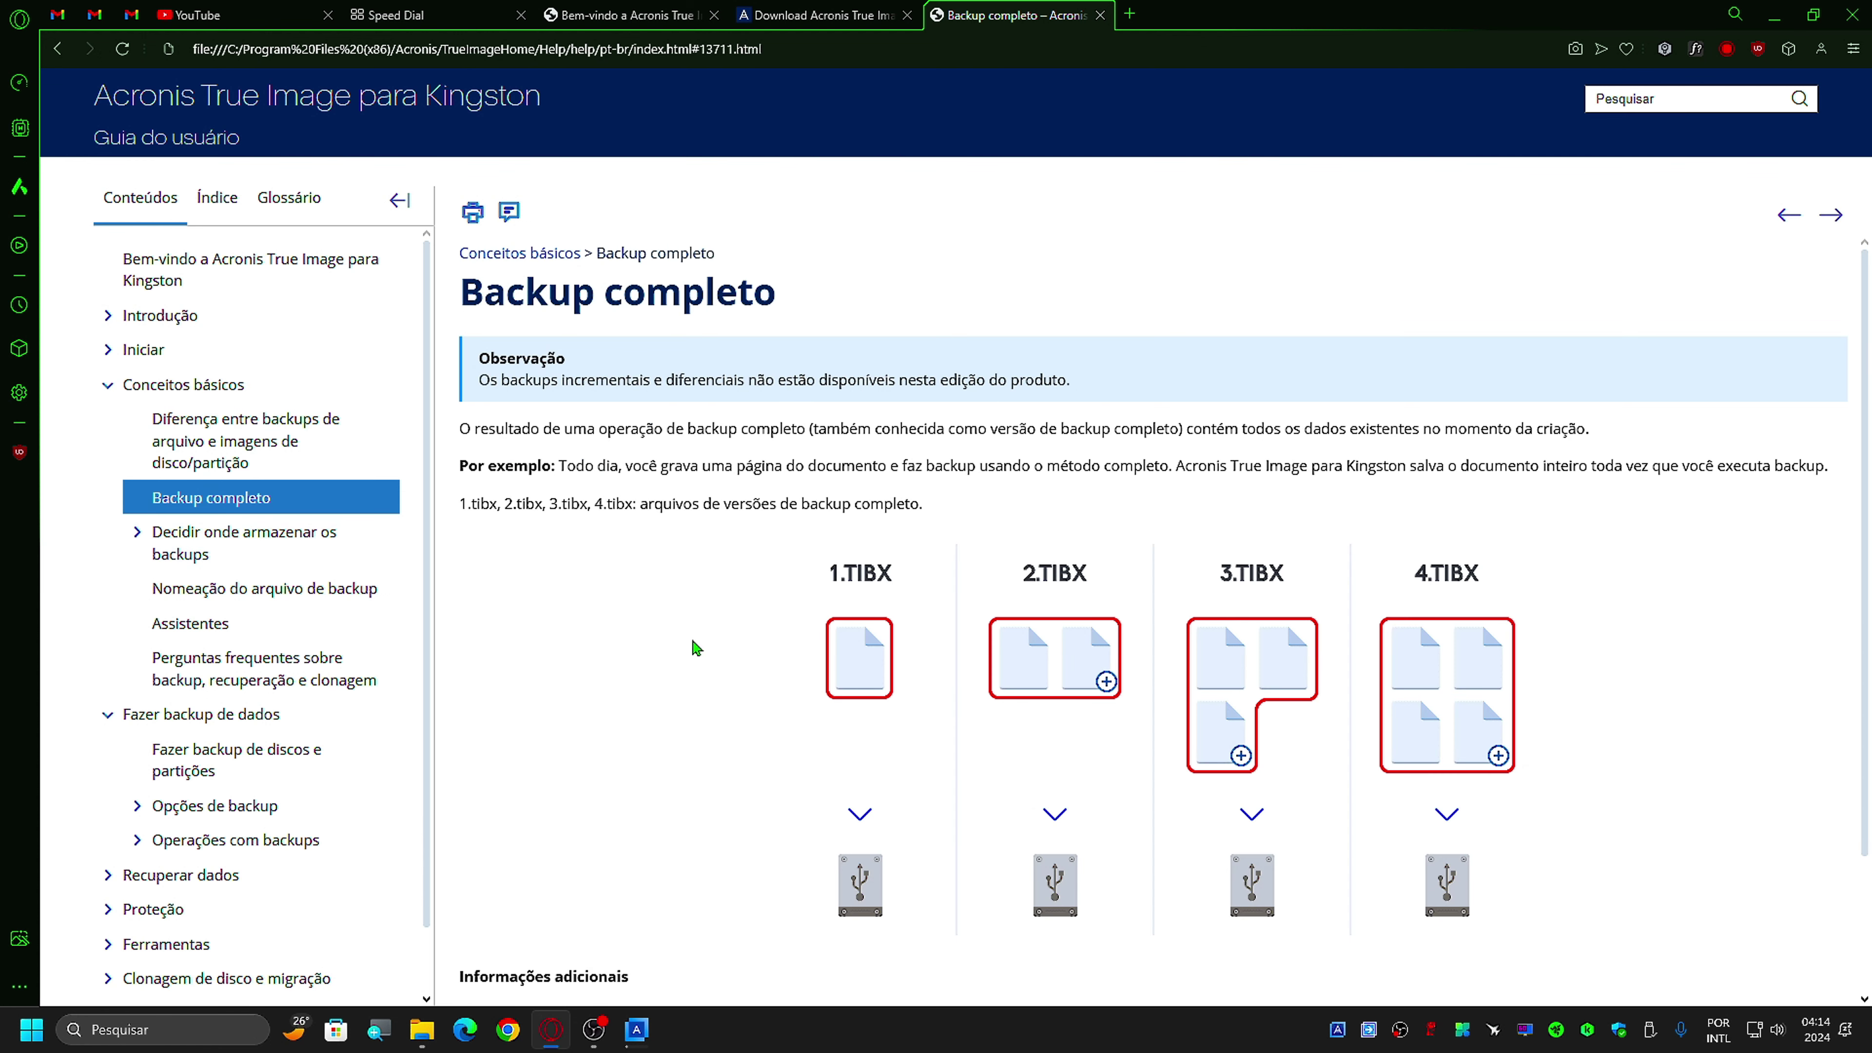
scroll(692, 647, down, 2)
scroll(898, 686, up, 3)
Step: Minimize the browser, show the Win11-06-2024 backup in Acronis True Image for Kingston, and widen its window
click(1774, 14)
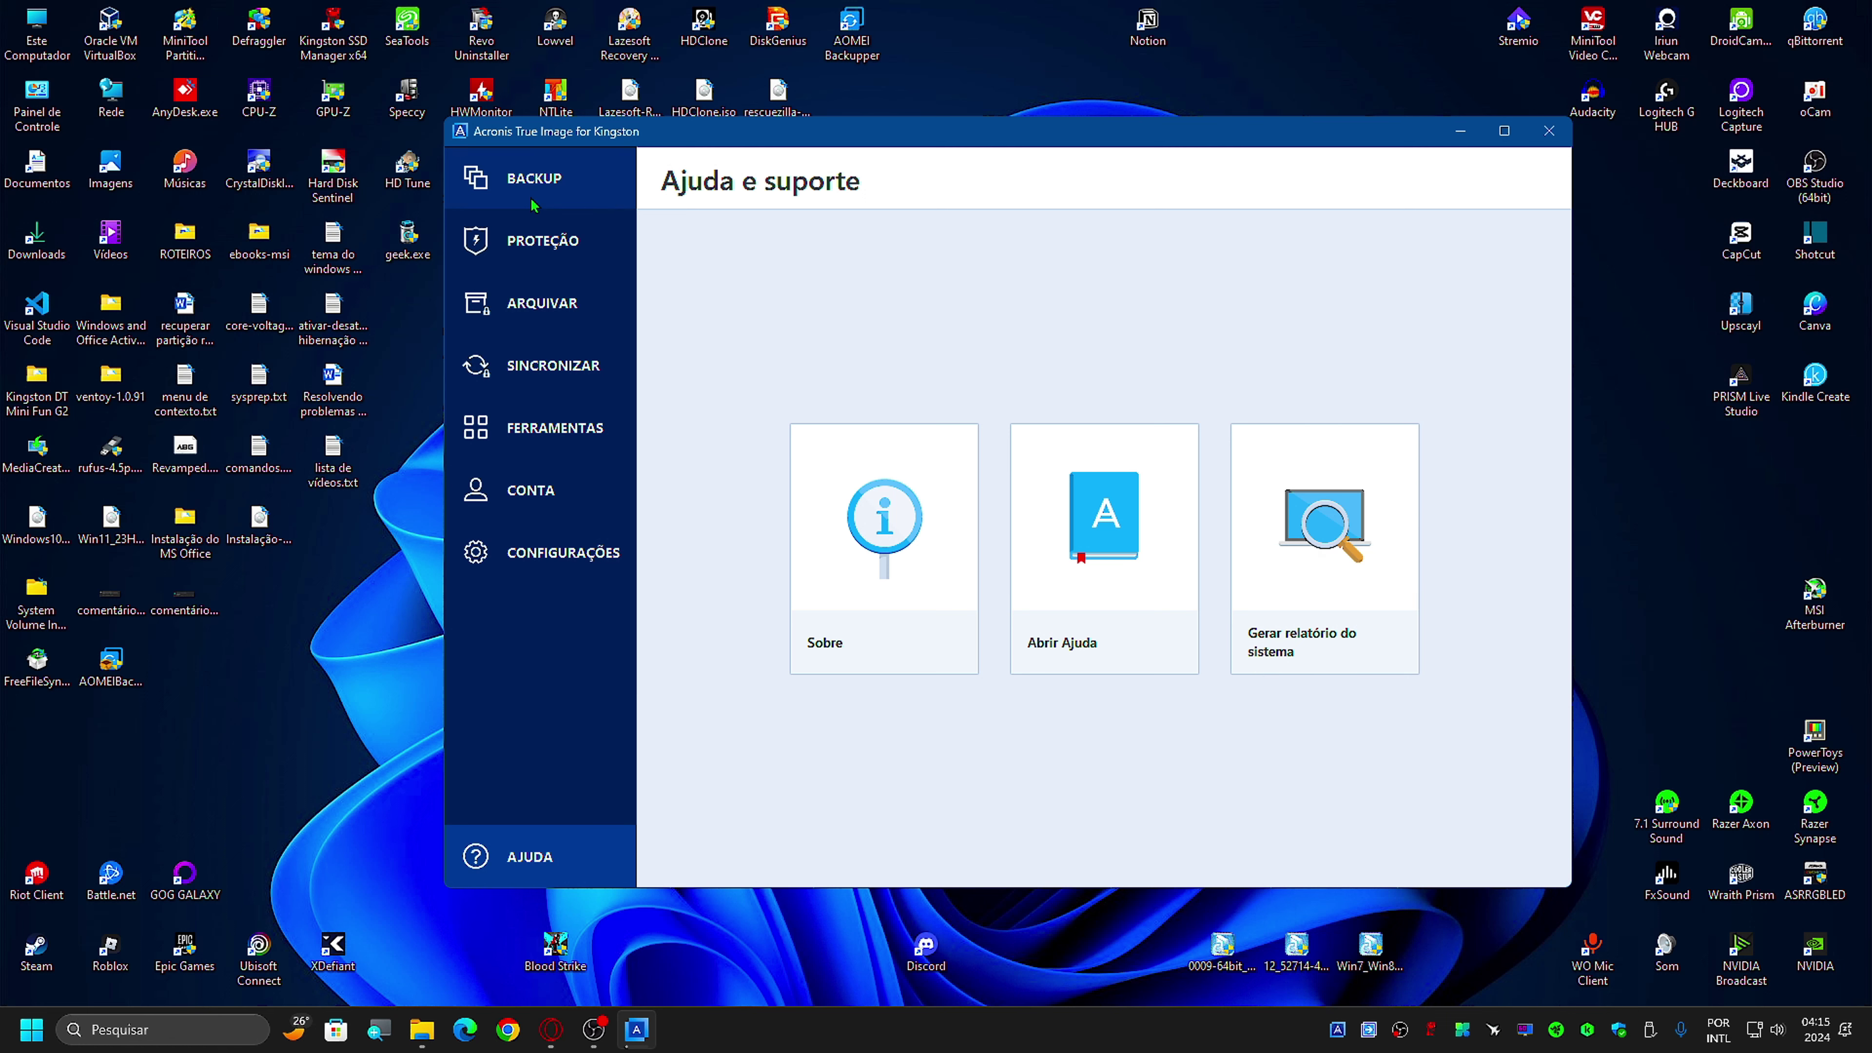
click(523, 177)
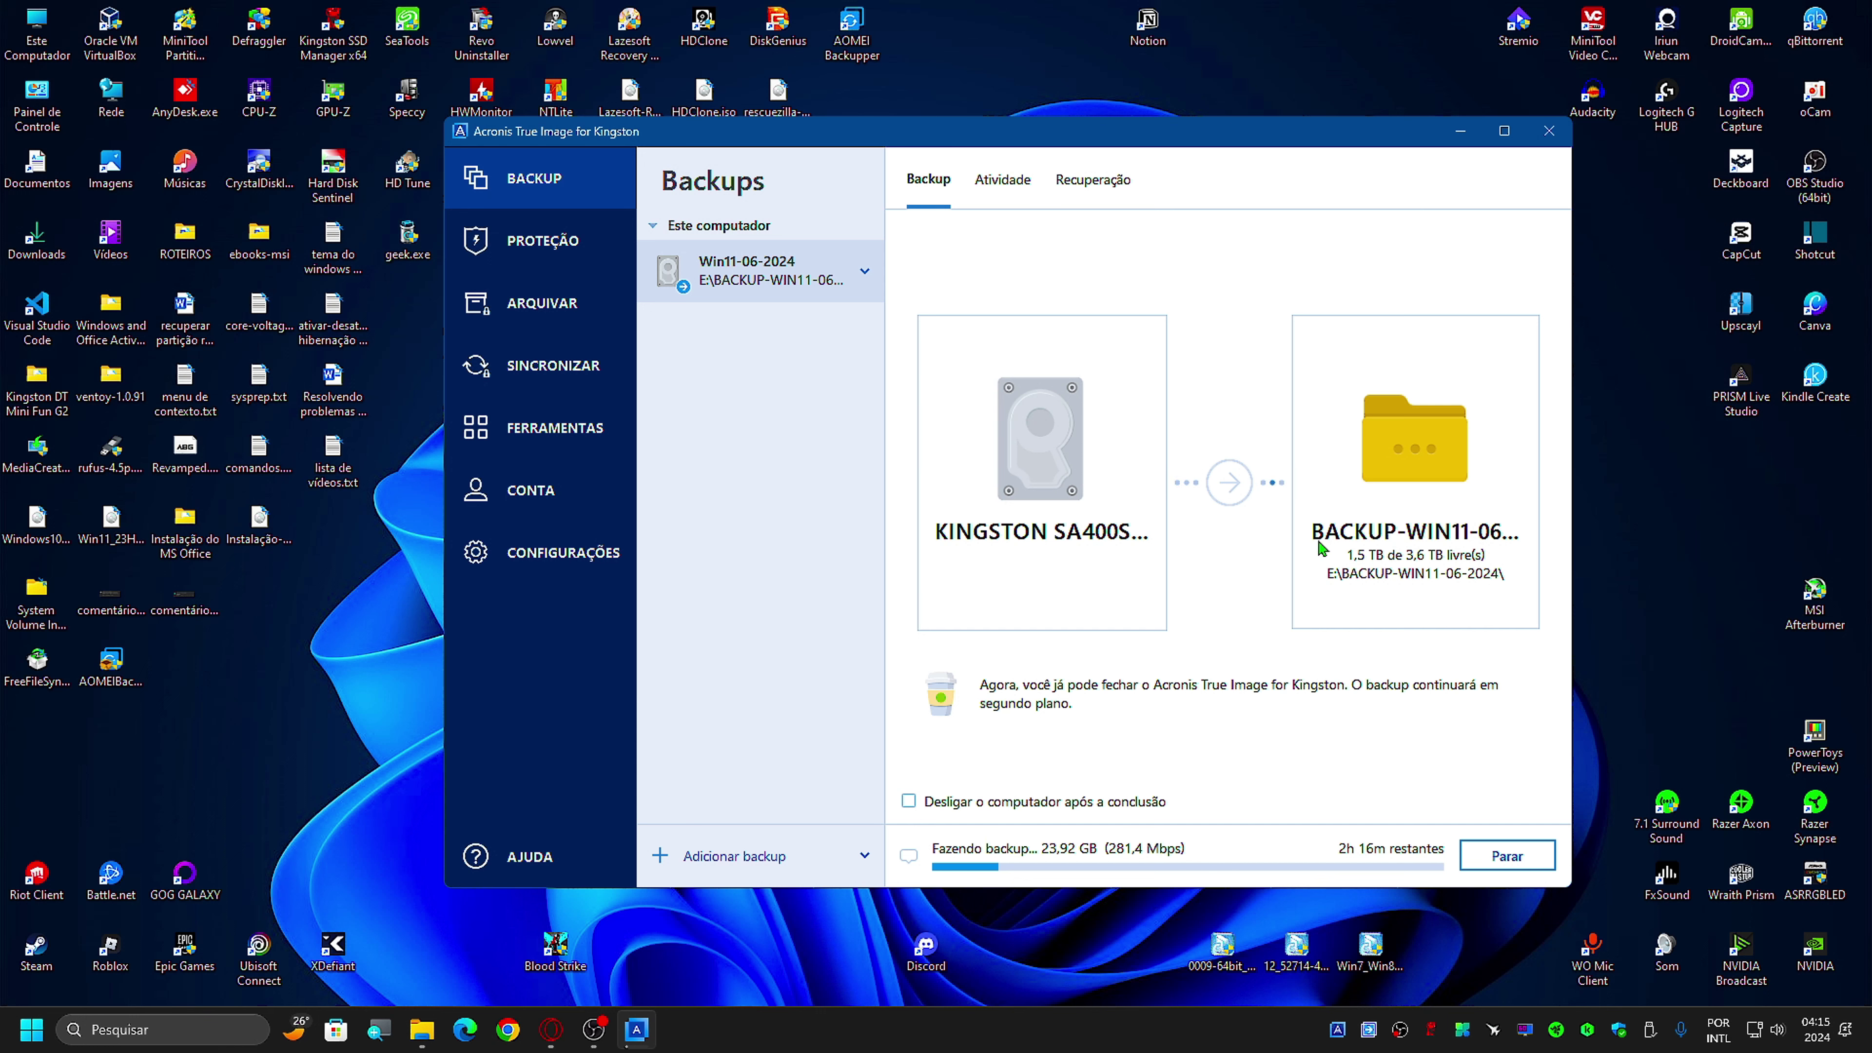
drag(1575, 537, 1714, 536)
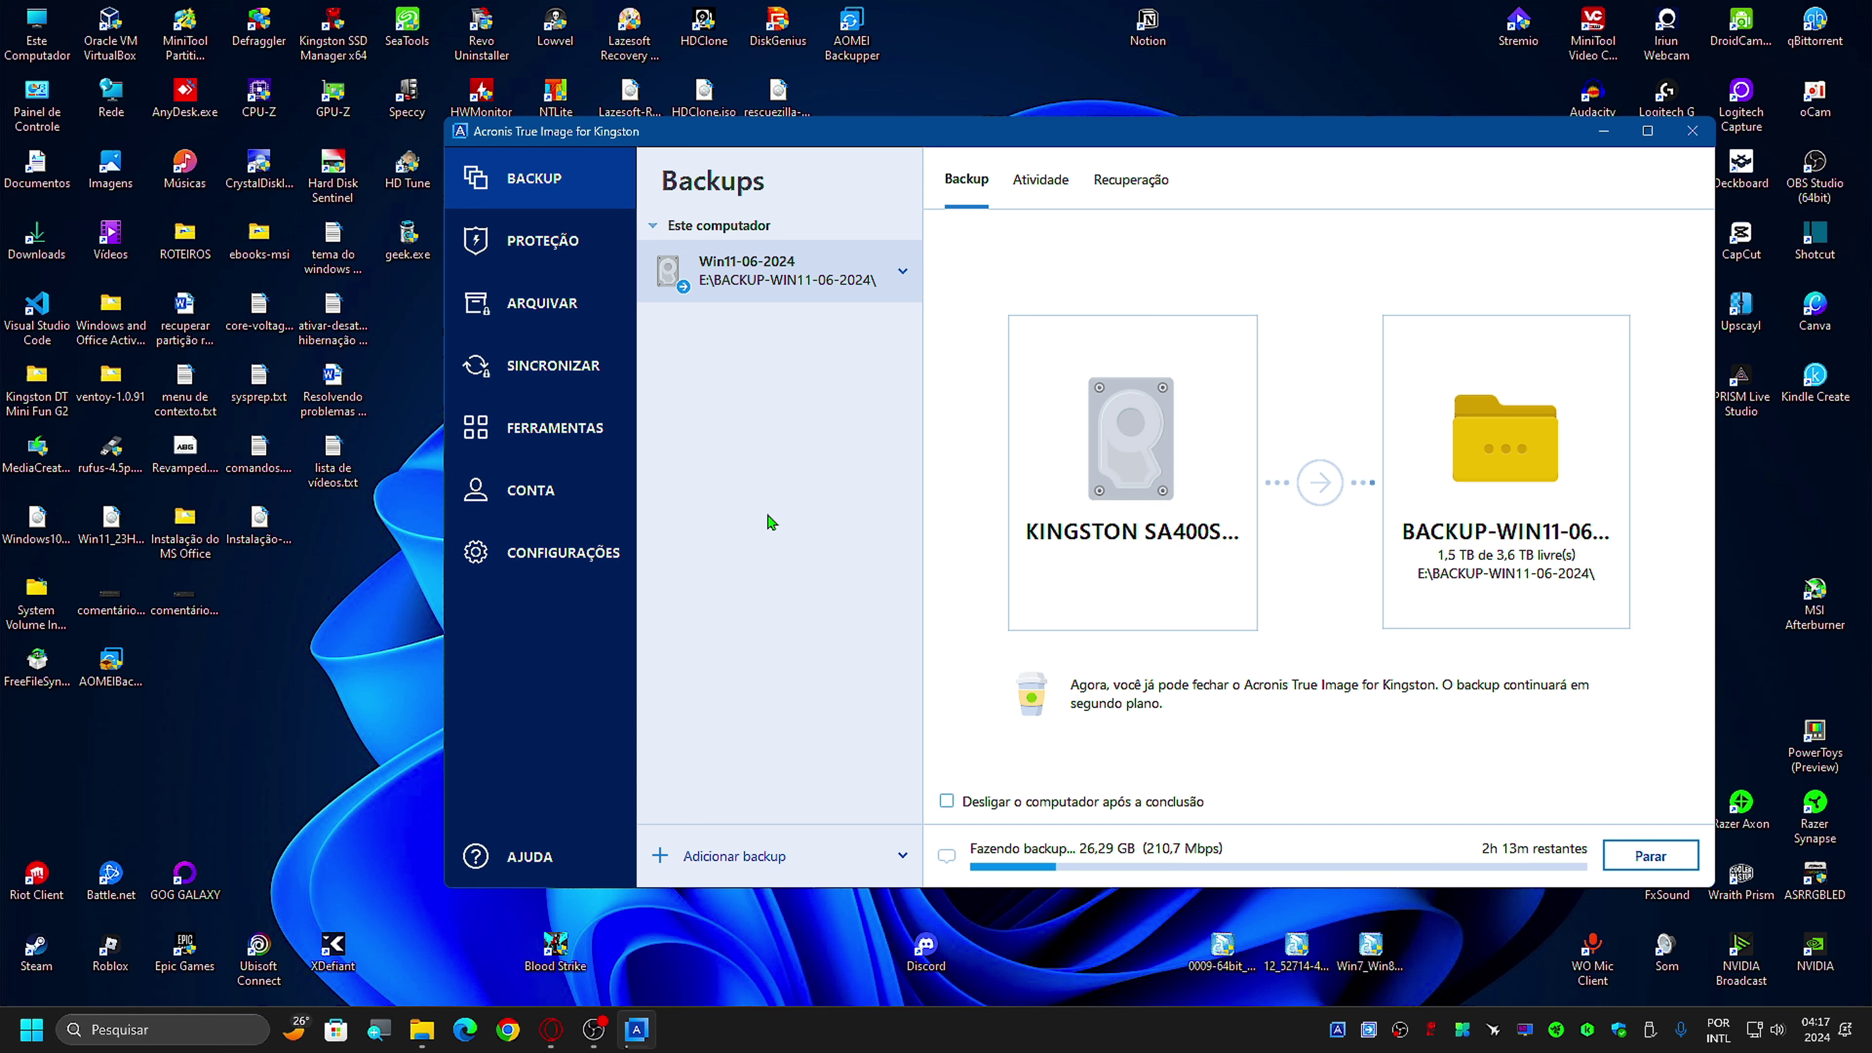
Step: Examine the protection section's activity log and its Active Protection overview
click(541, 243)
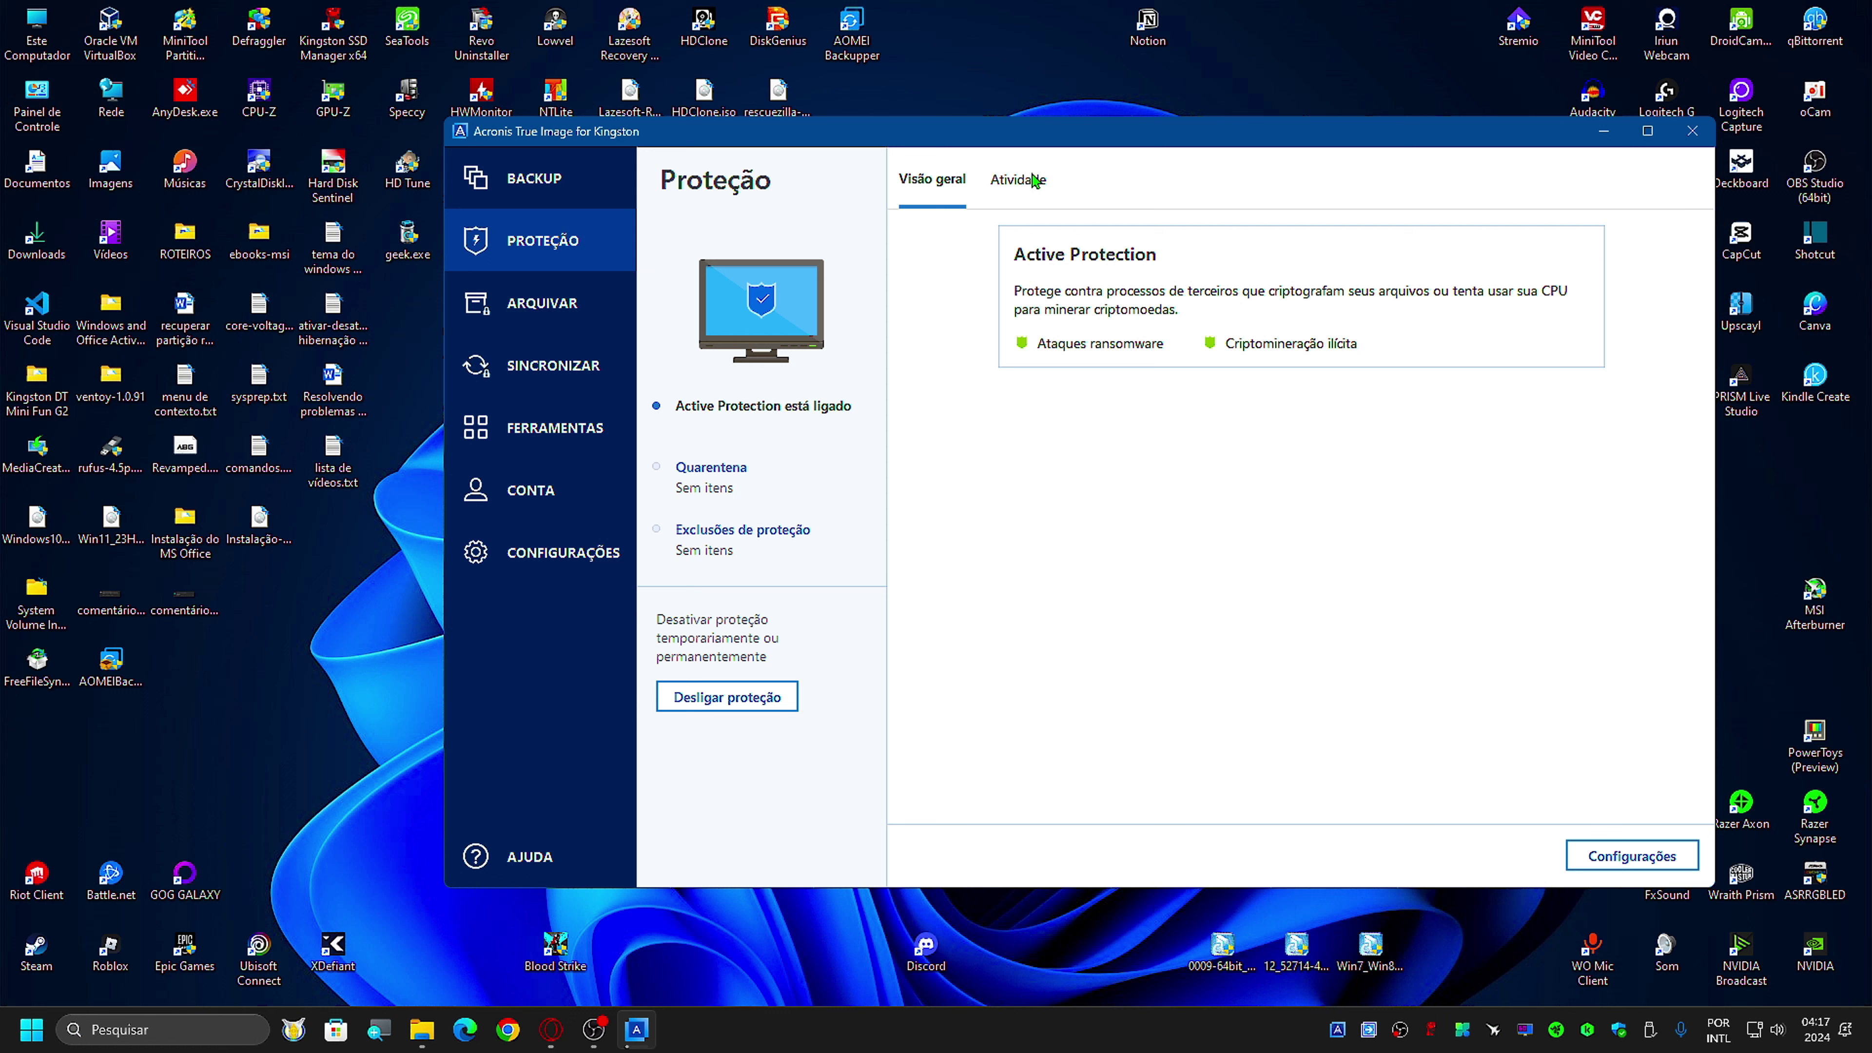
click(1002, 200)
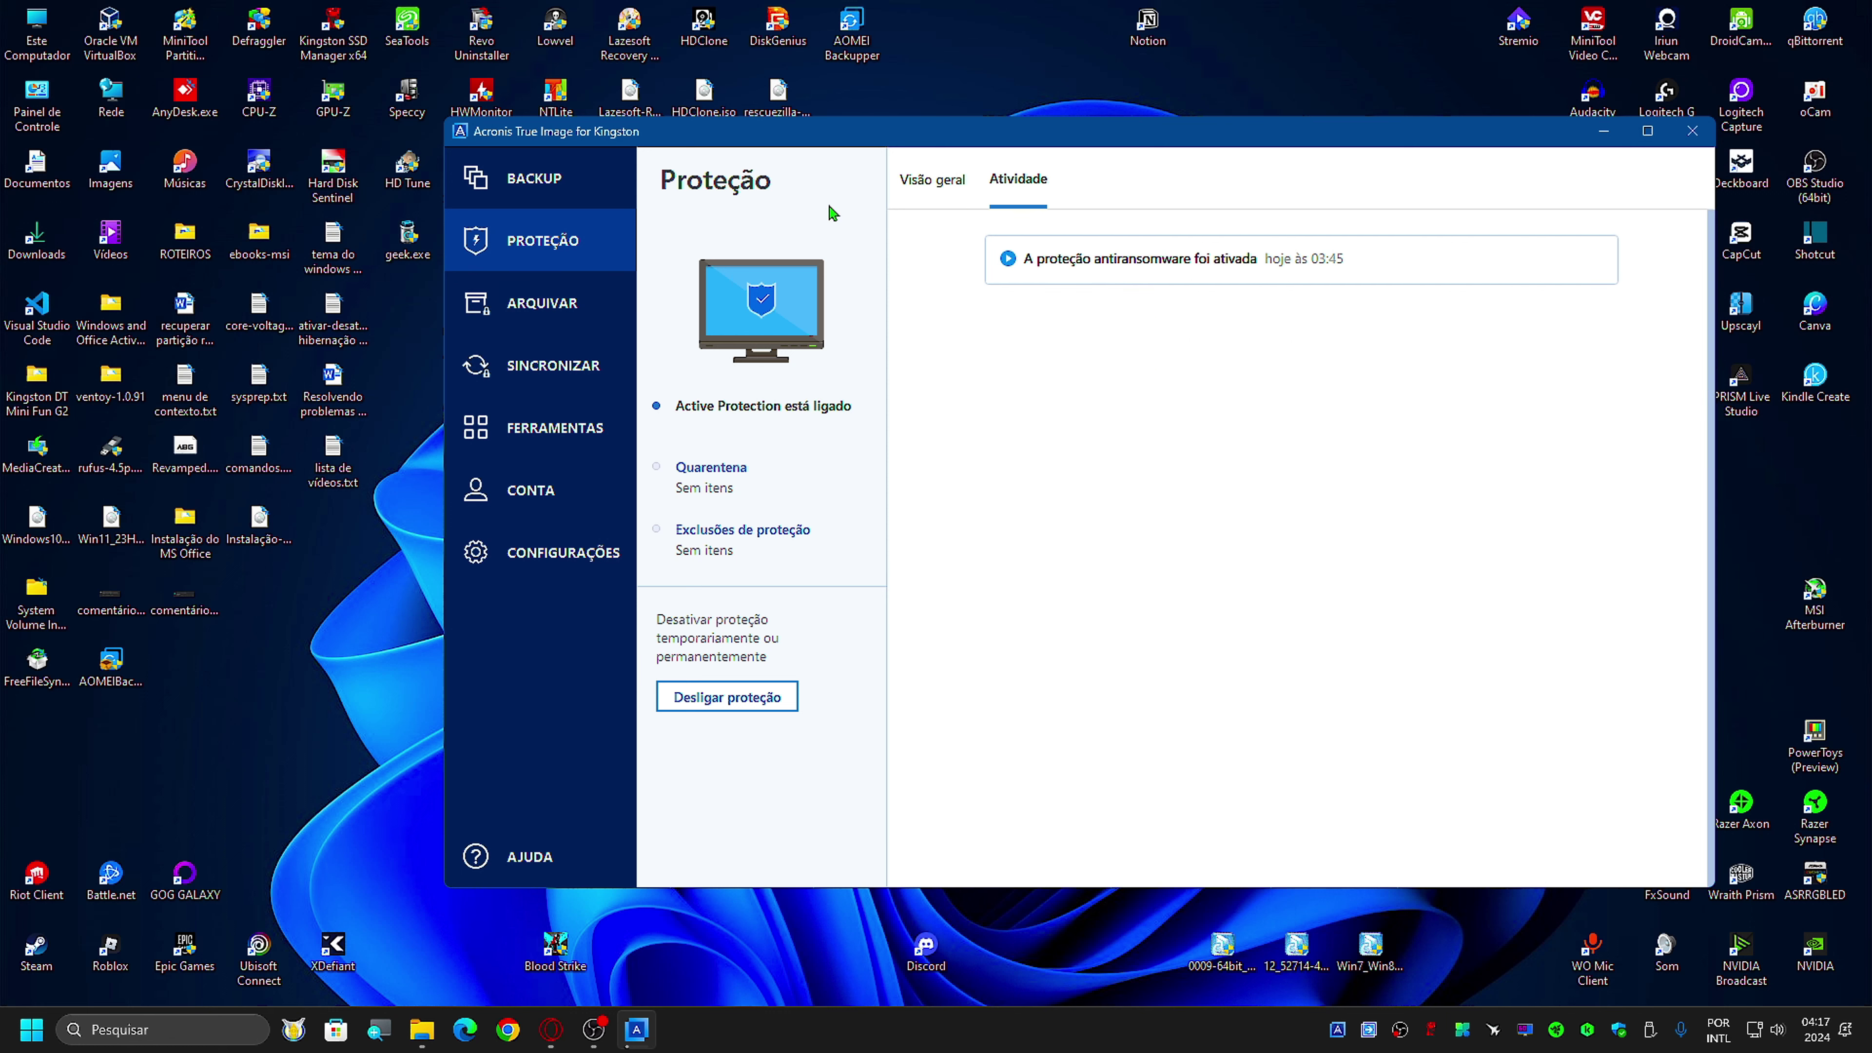
click(939, 193)
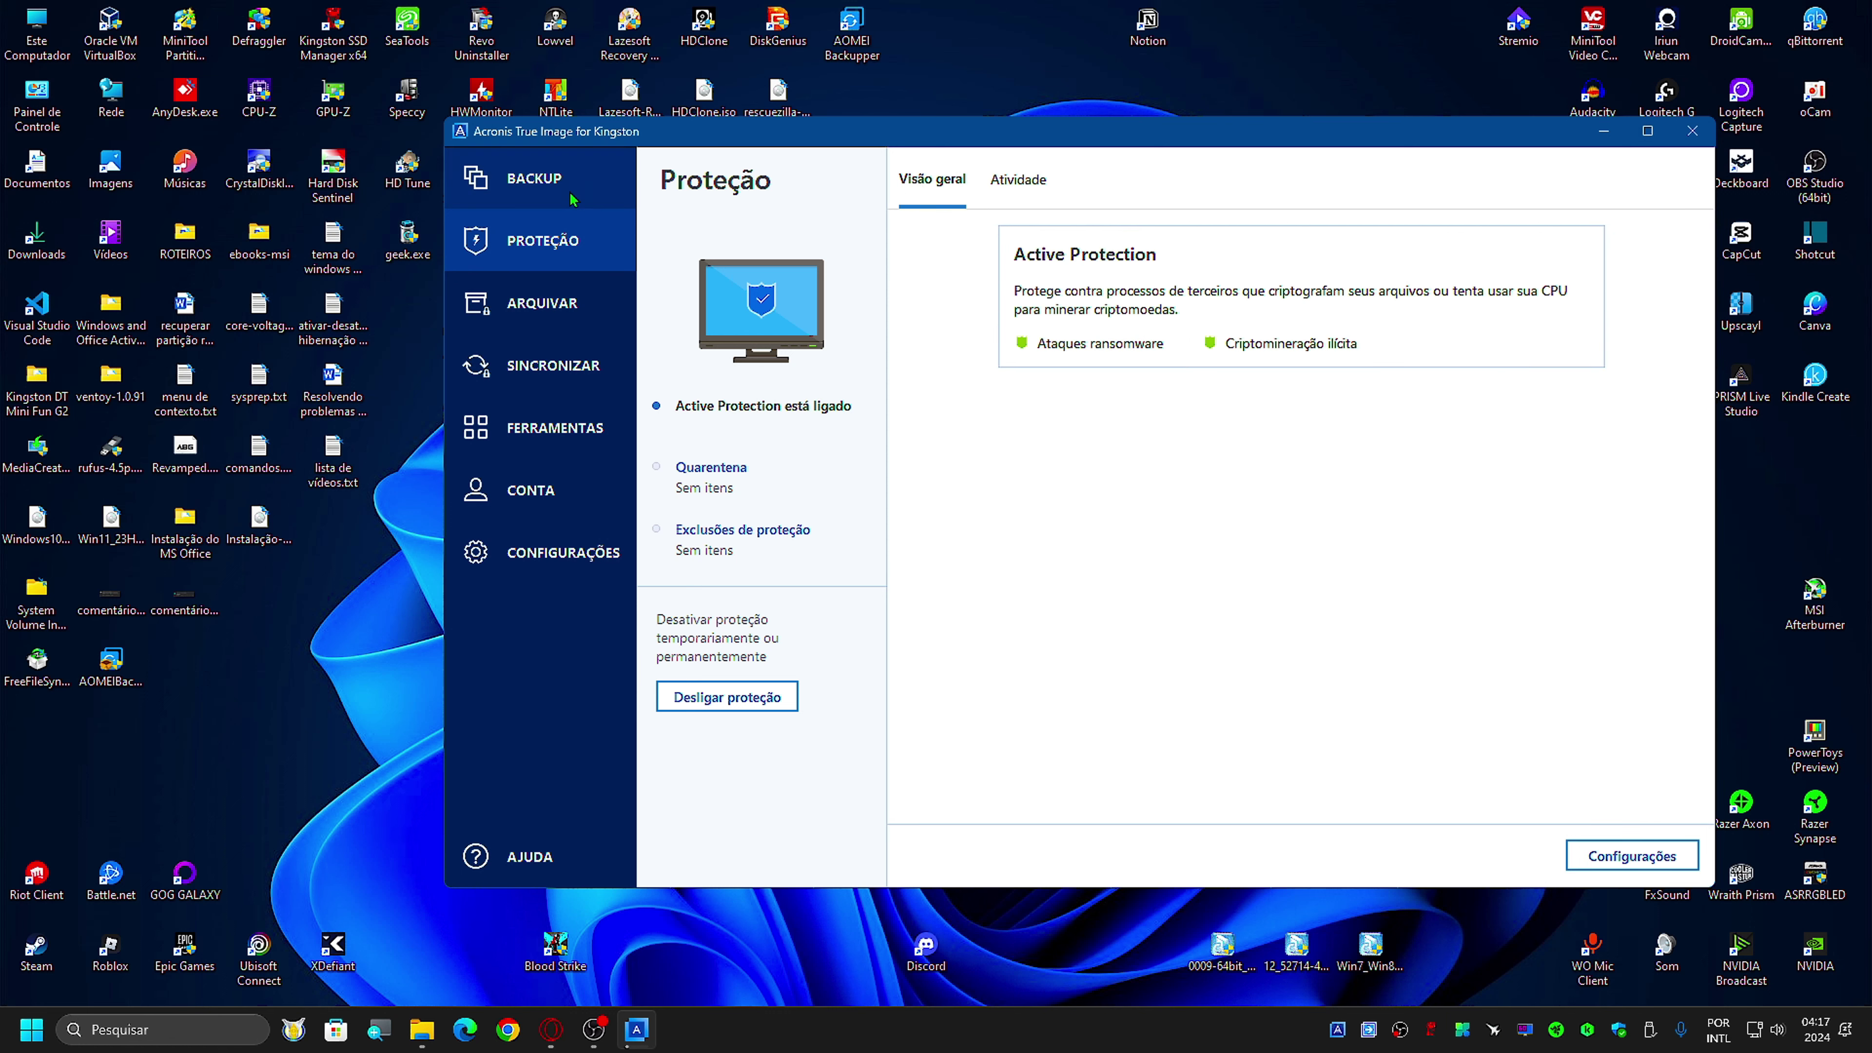
Step: Read the "Sobre" product information under help and support, and open the account section
click(519, 856)
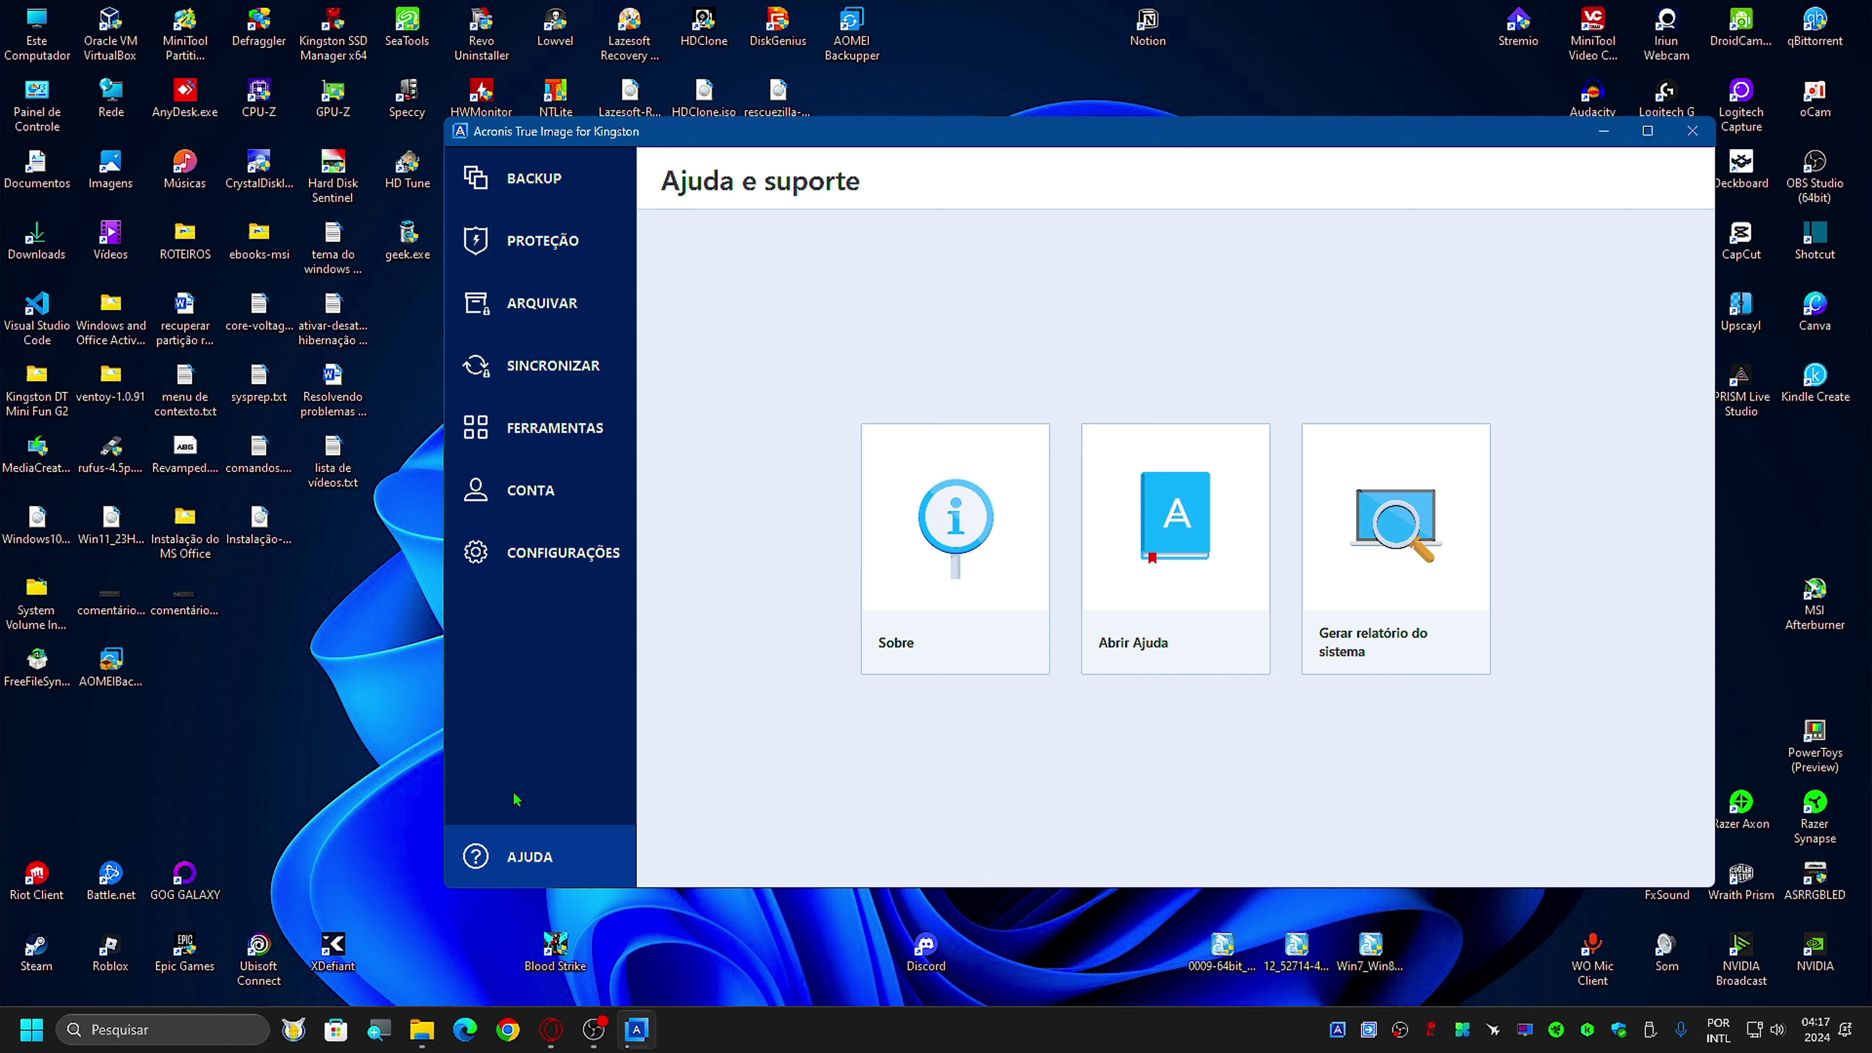
click(948, 571)
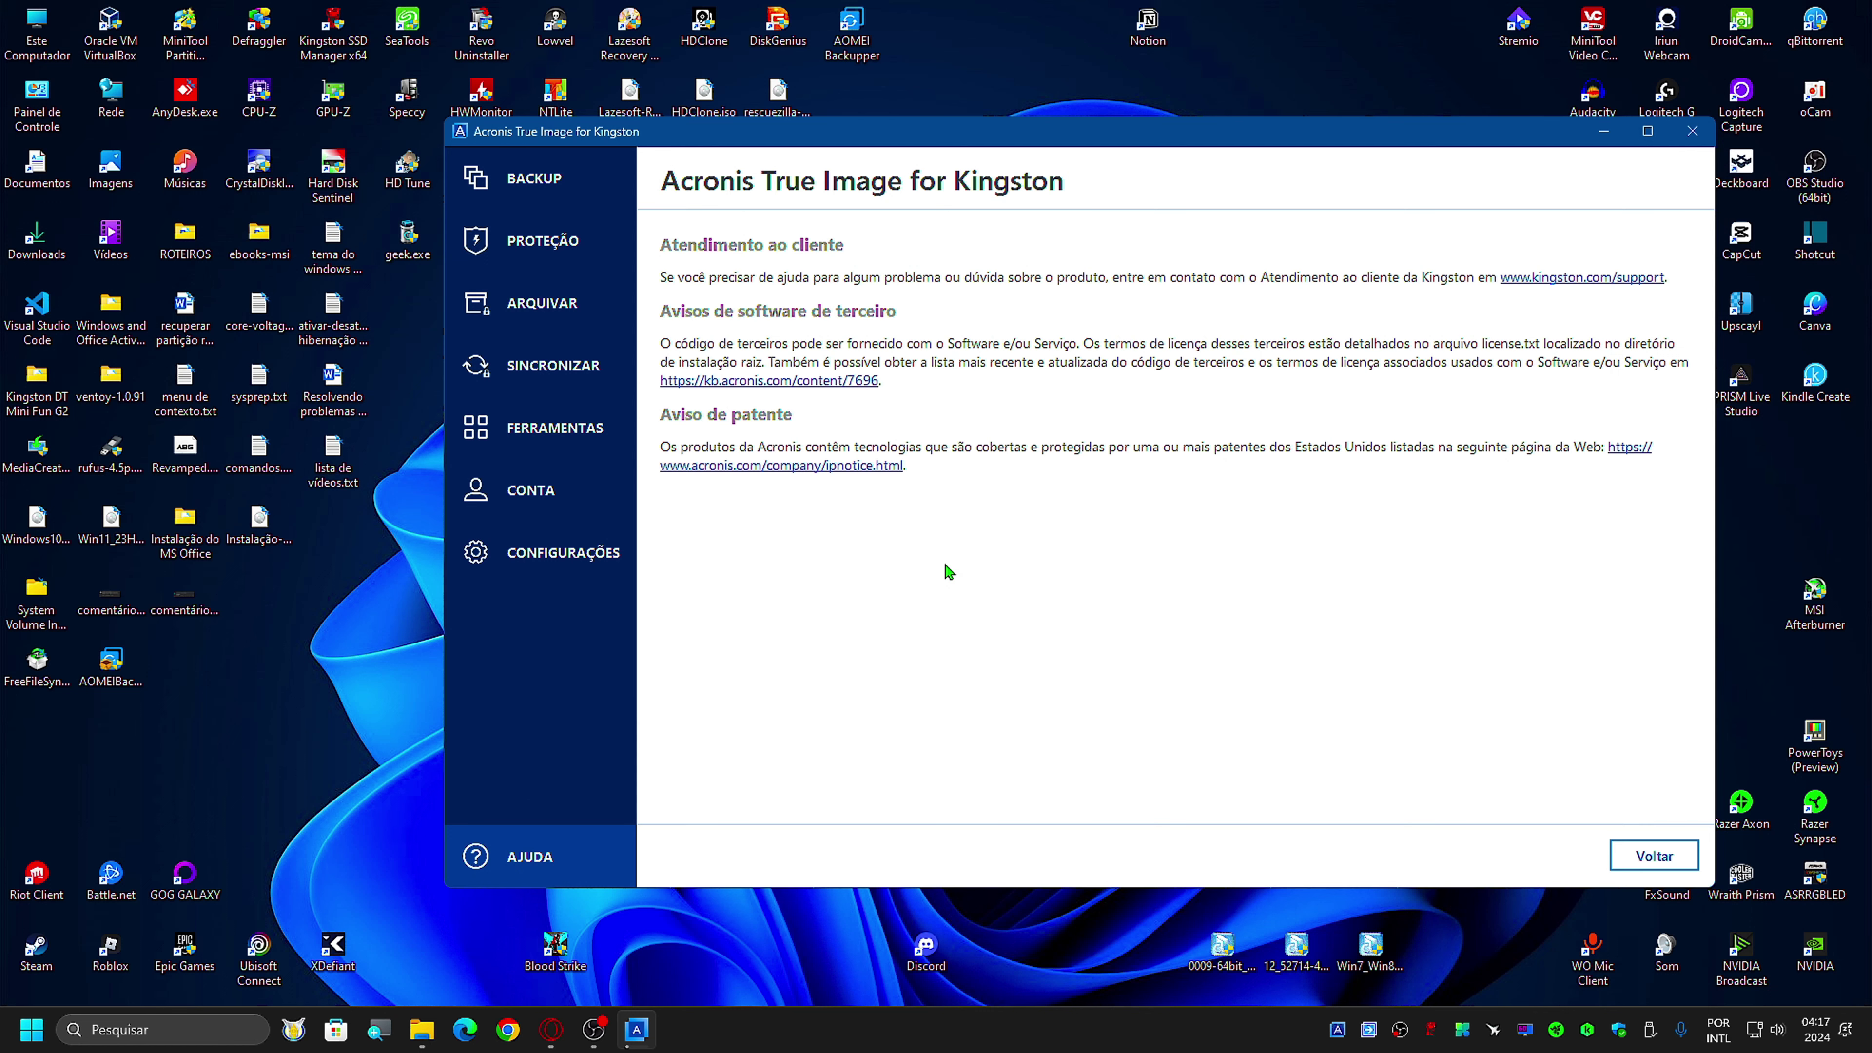
click(537, 493)
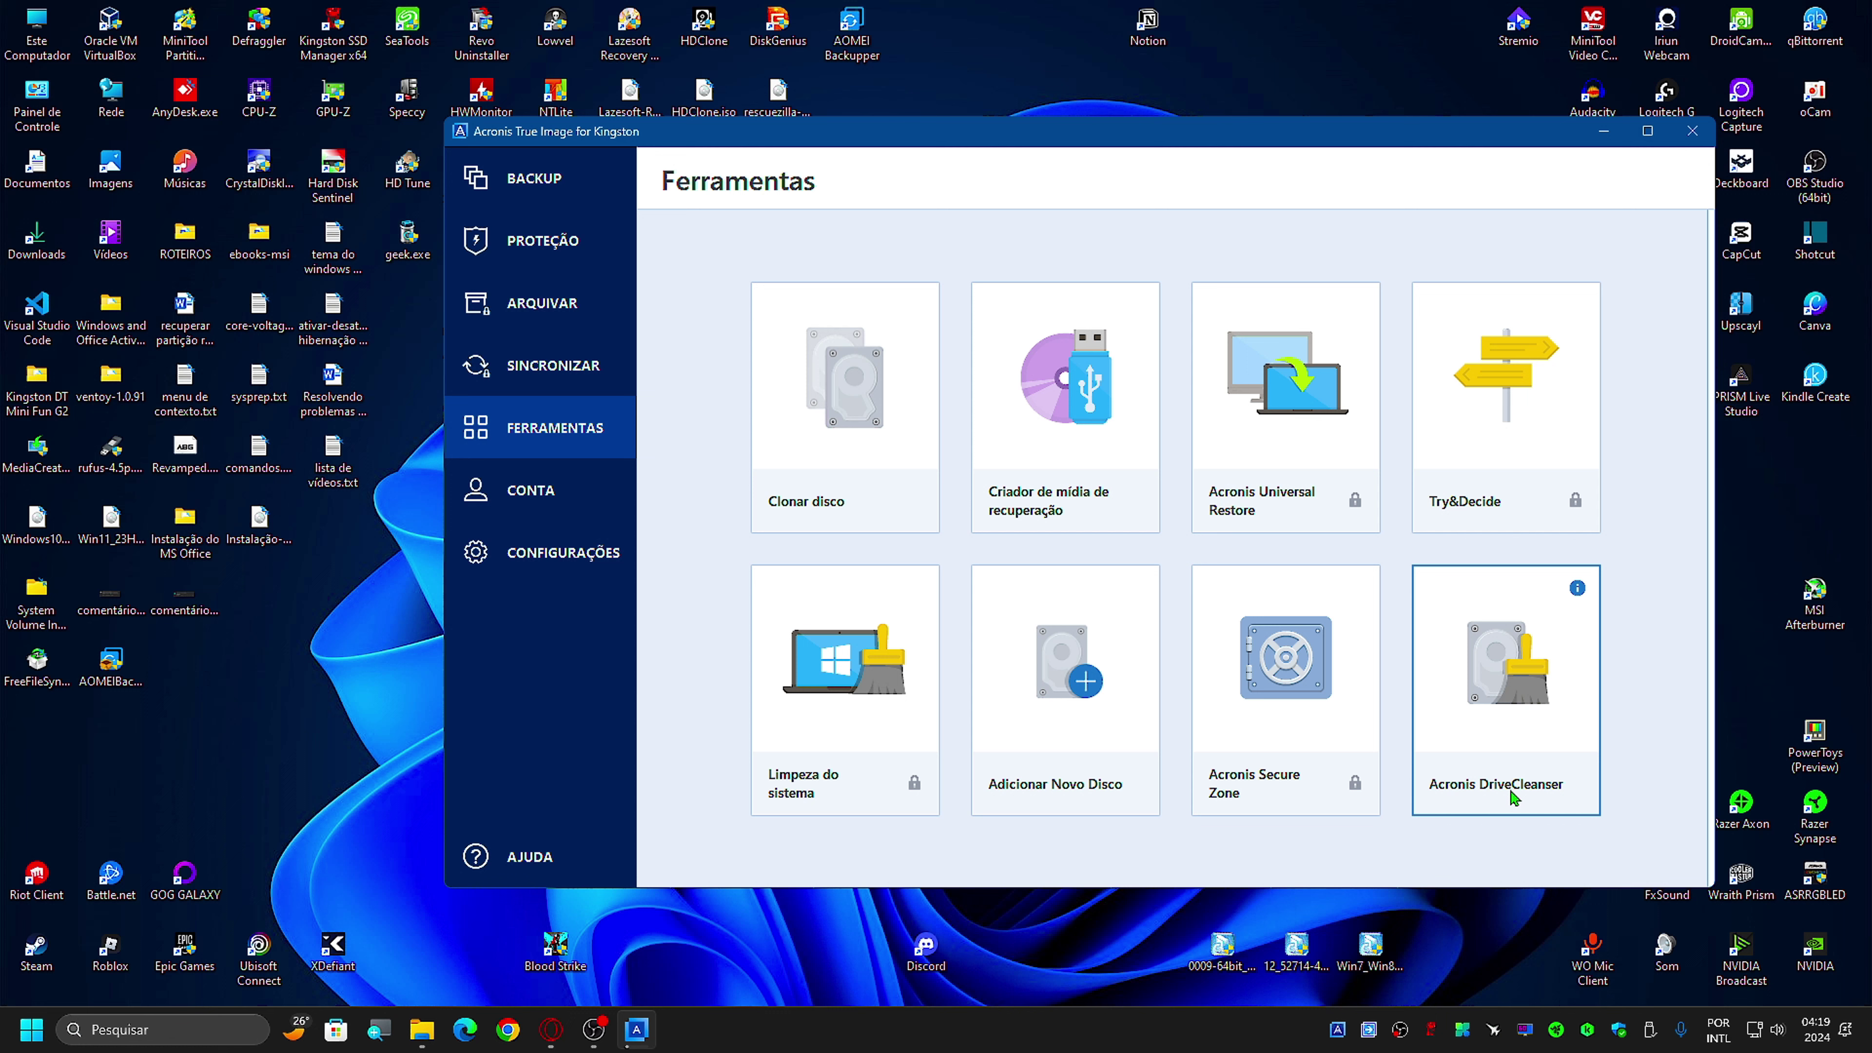
Step: Open Acronis DriveCleanser to look at its drive and partition selection, and close it without erasing anything
click(1504, 714)
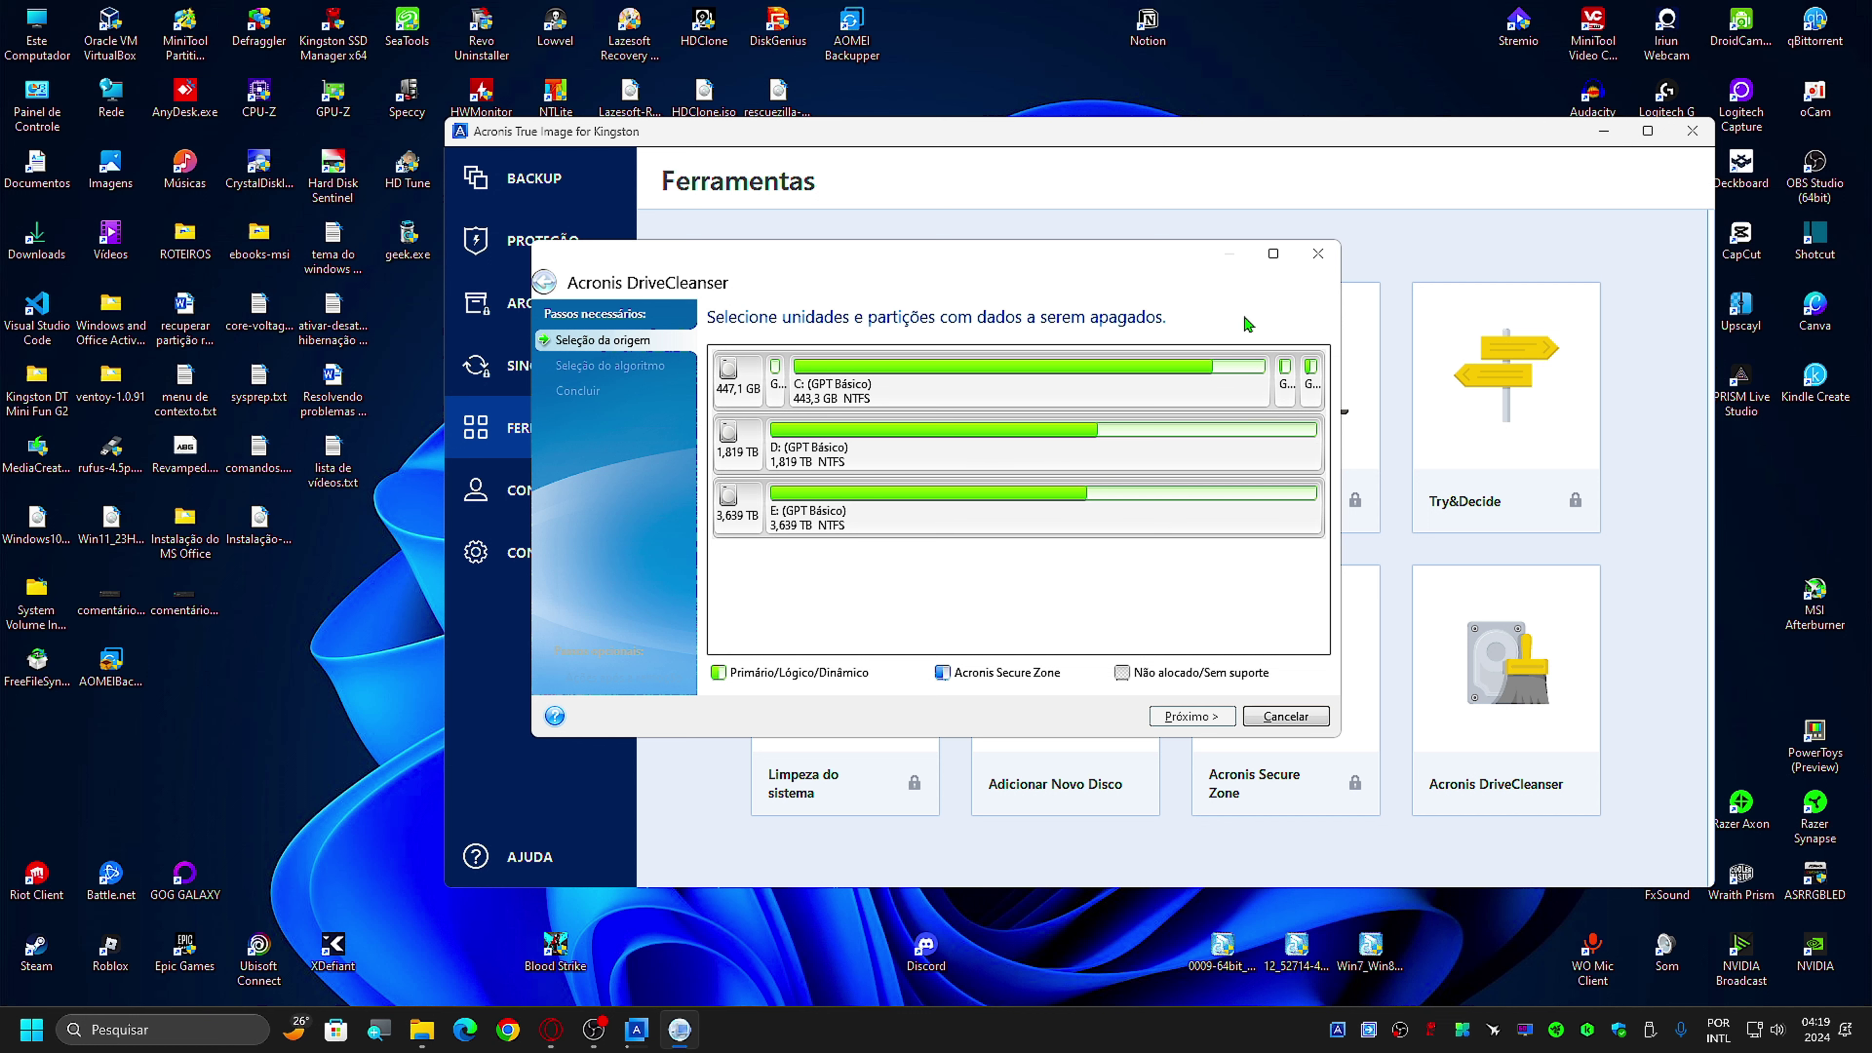
click(1302, 256)
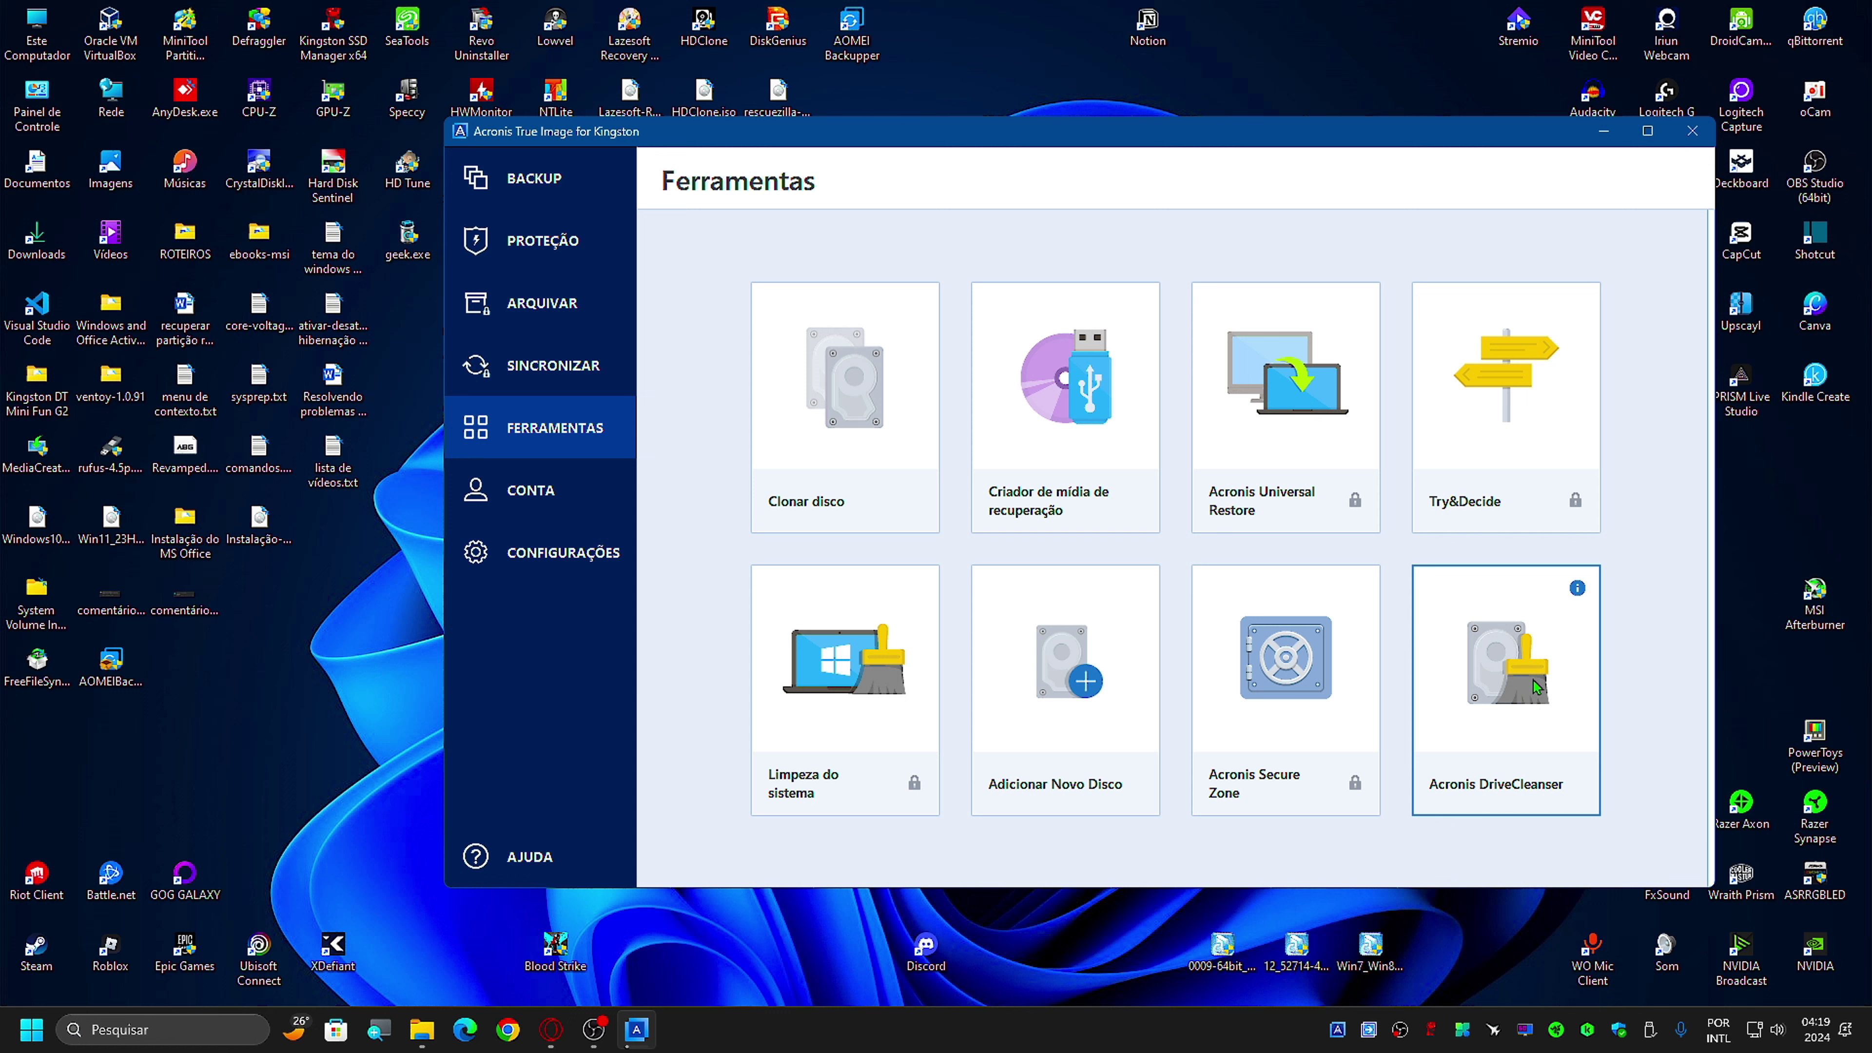
Step: Review the application settings, check the running backup and the tools, and return to the settings
click(538, 567)
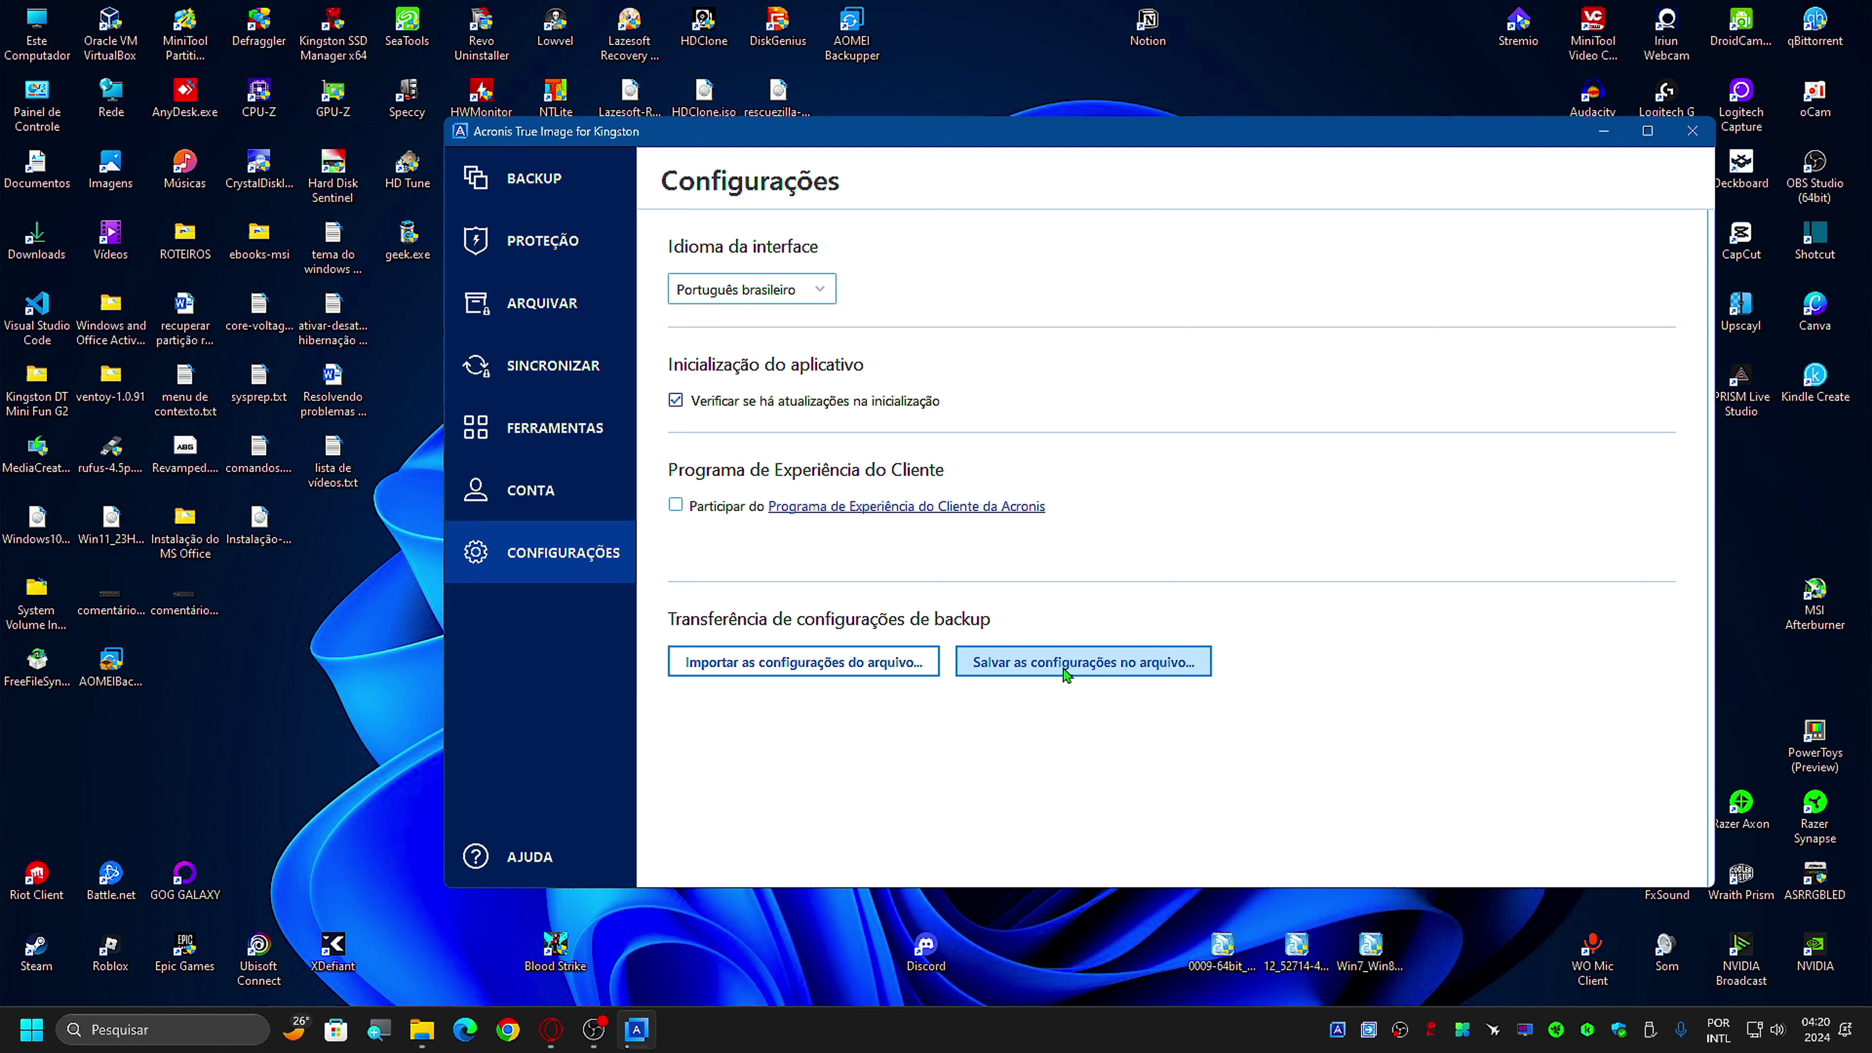
click(537, 195)
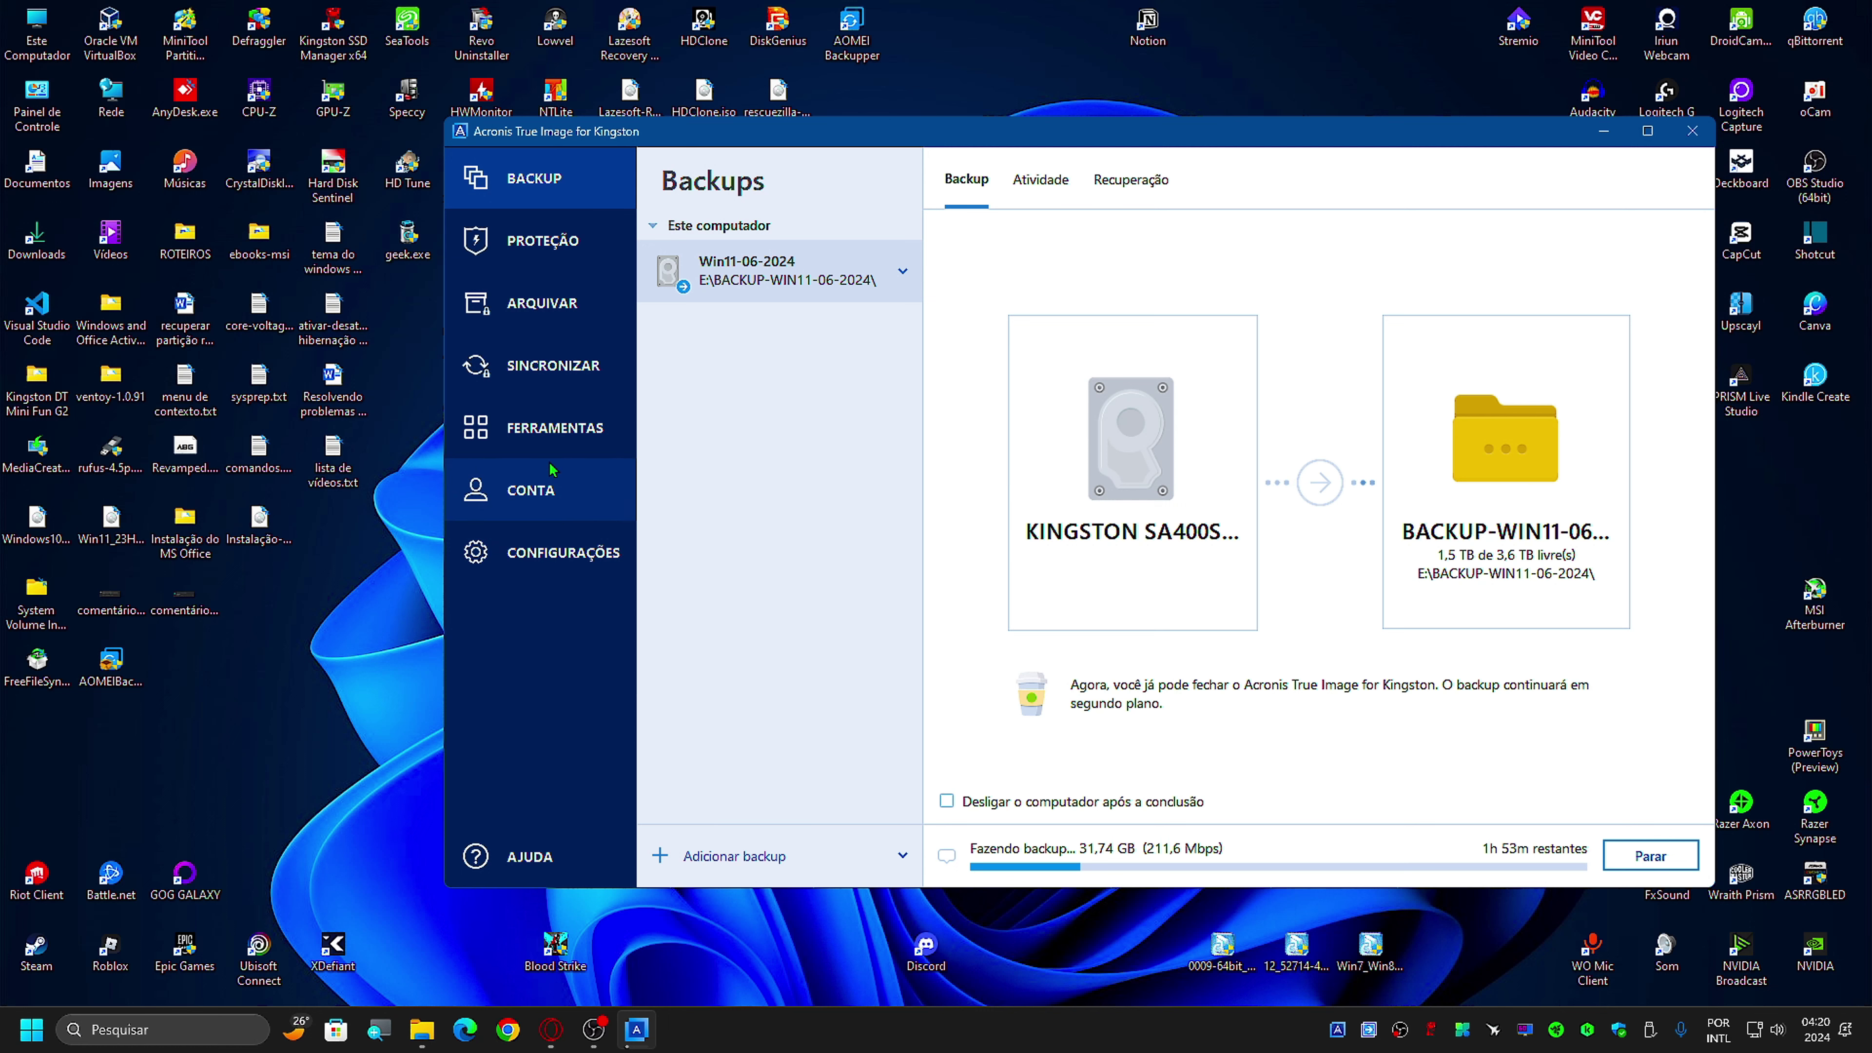
click(546, 440)
click(558, 552)
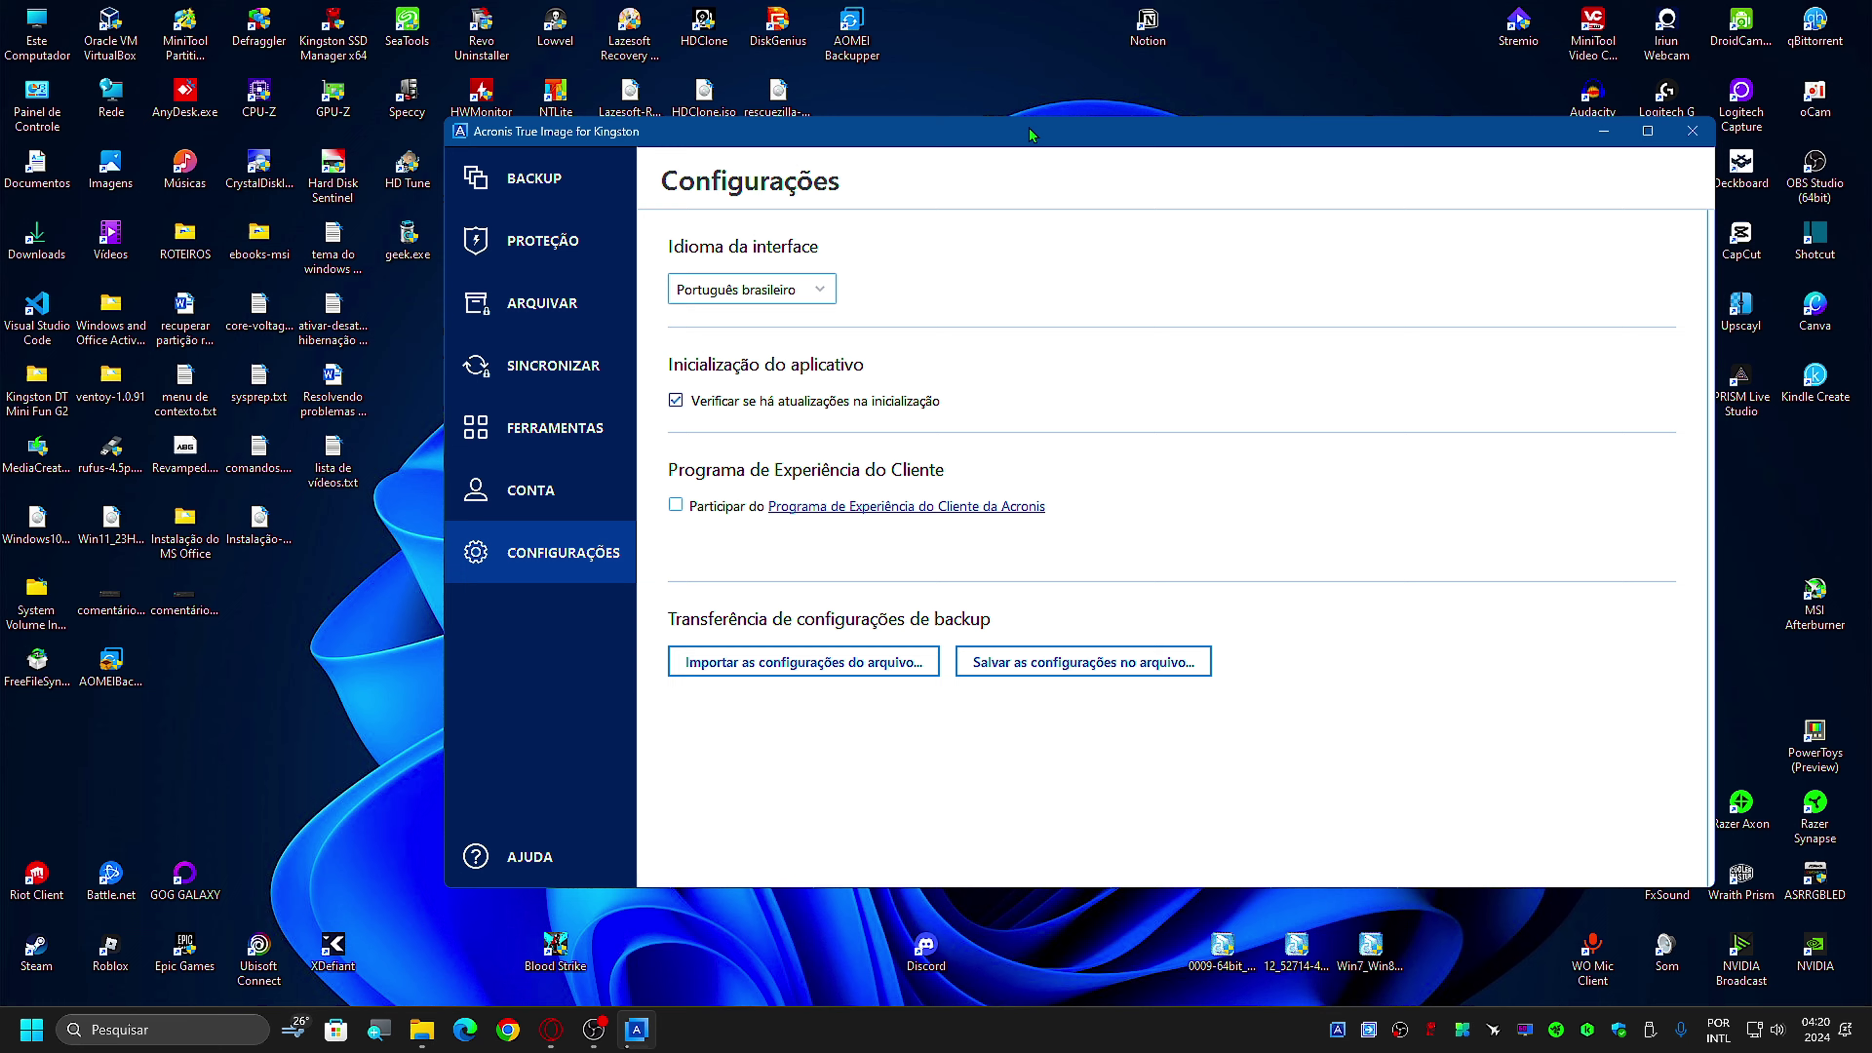
Step: Reposition the Acronis window, check the running Win11-06-2024 backup once more, and close the application
drag(1028, 128, 959, 146)
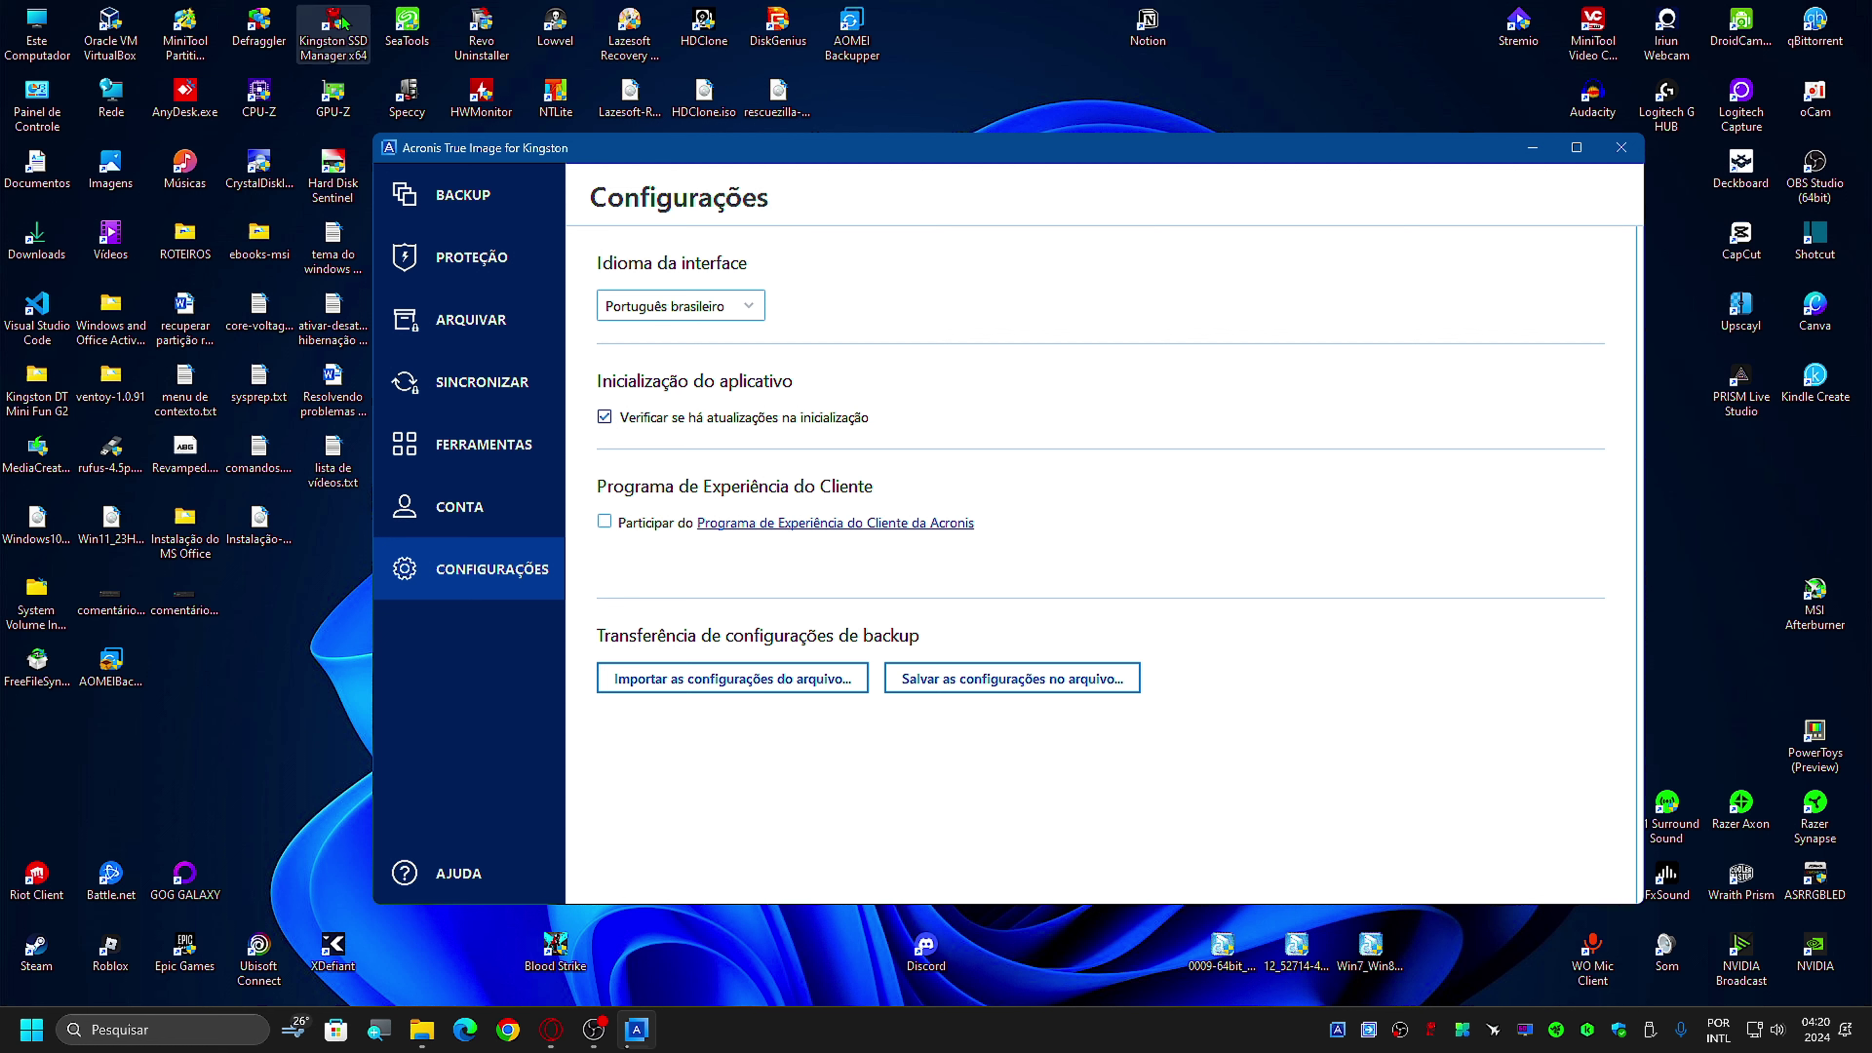
click(559, 202)
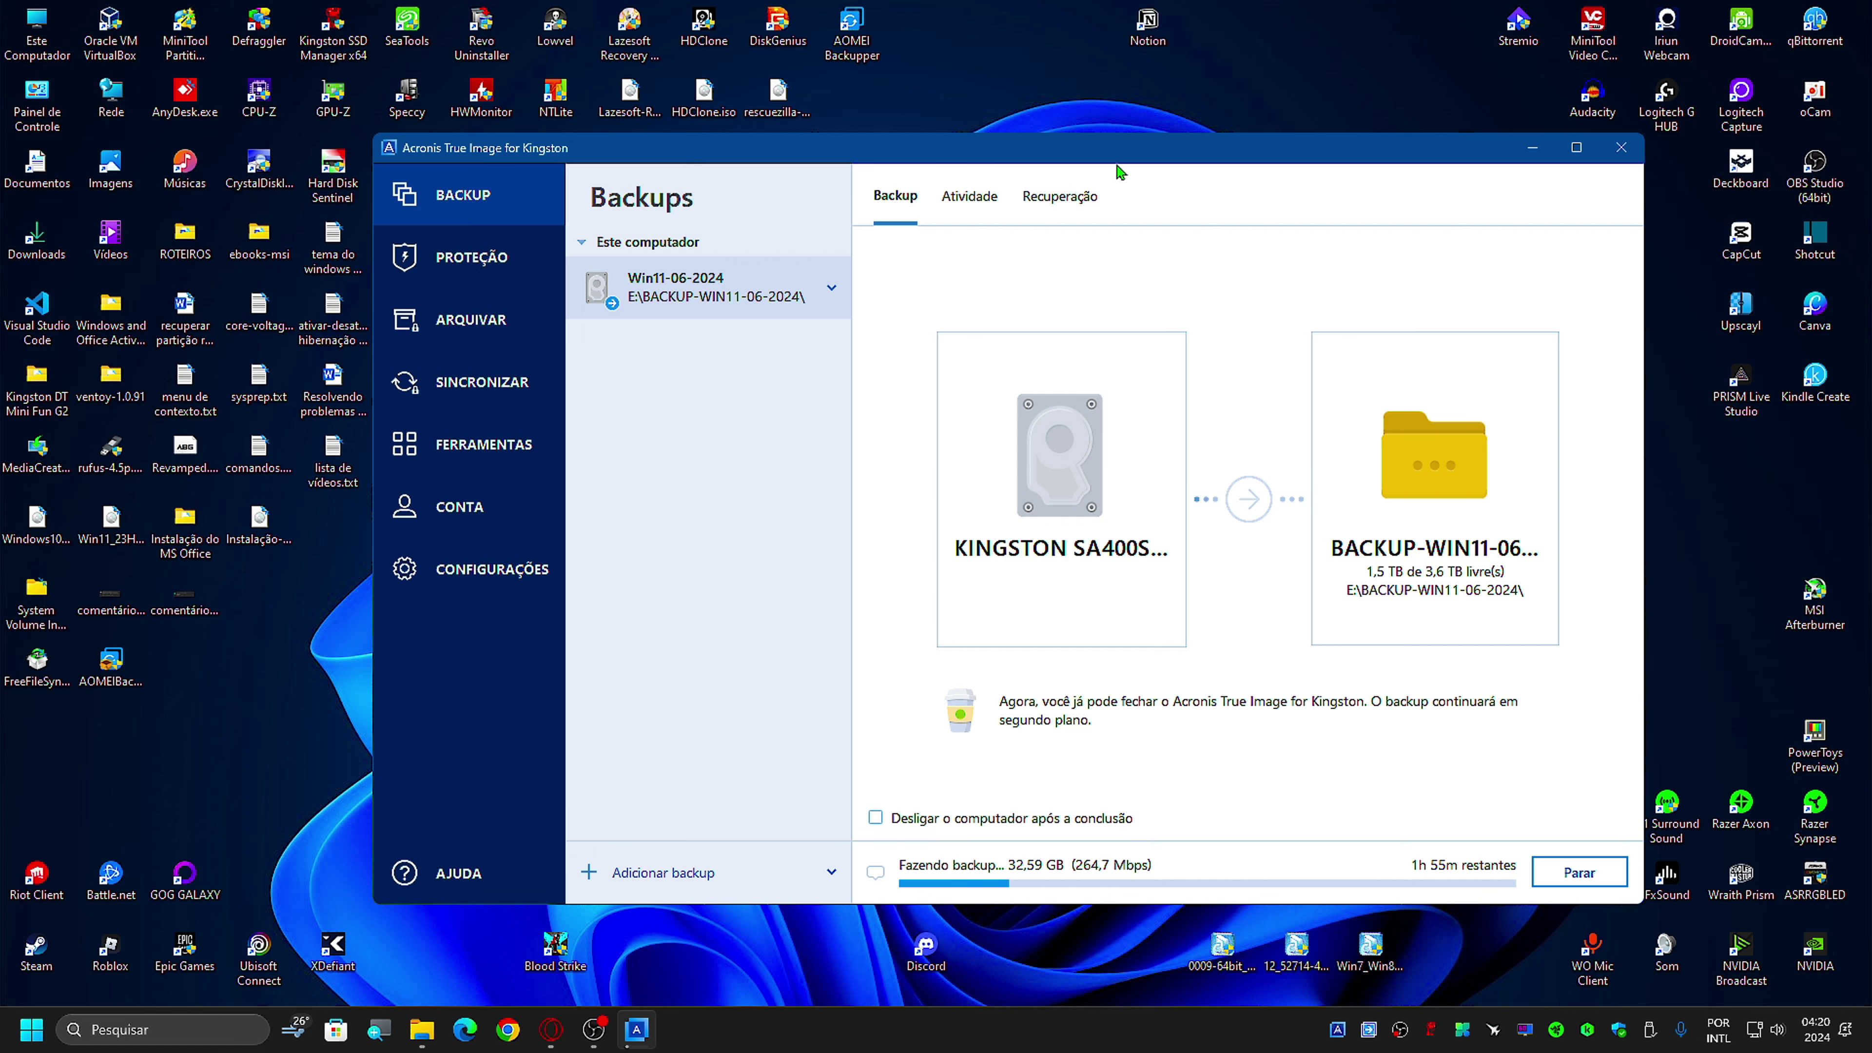
click(1621, 148)
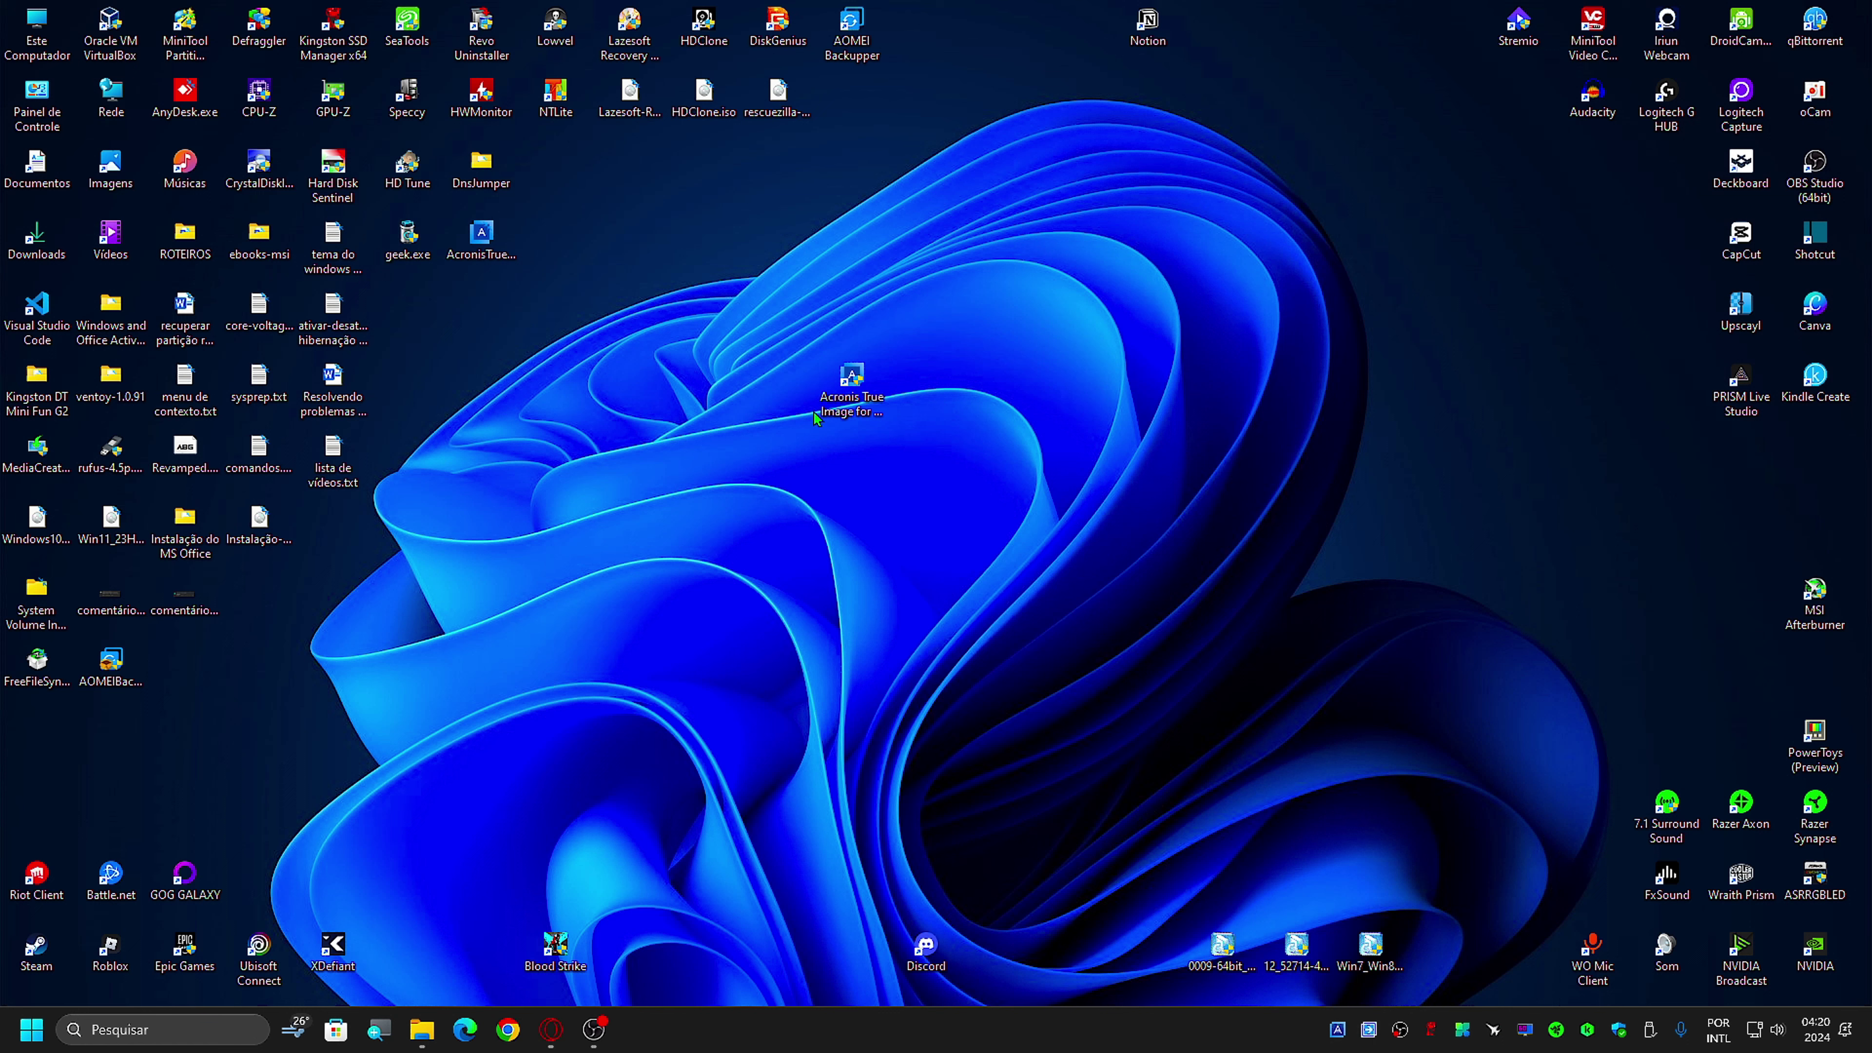
Step: Open "Este Computador", examine the capacity and free space of its three drives, and close the window
double_click(41, 35)
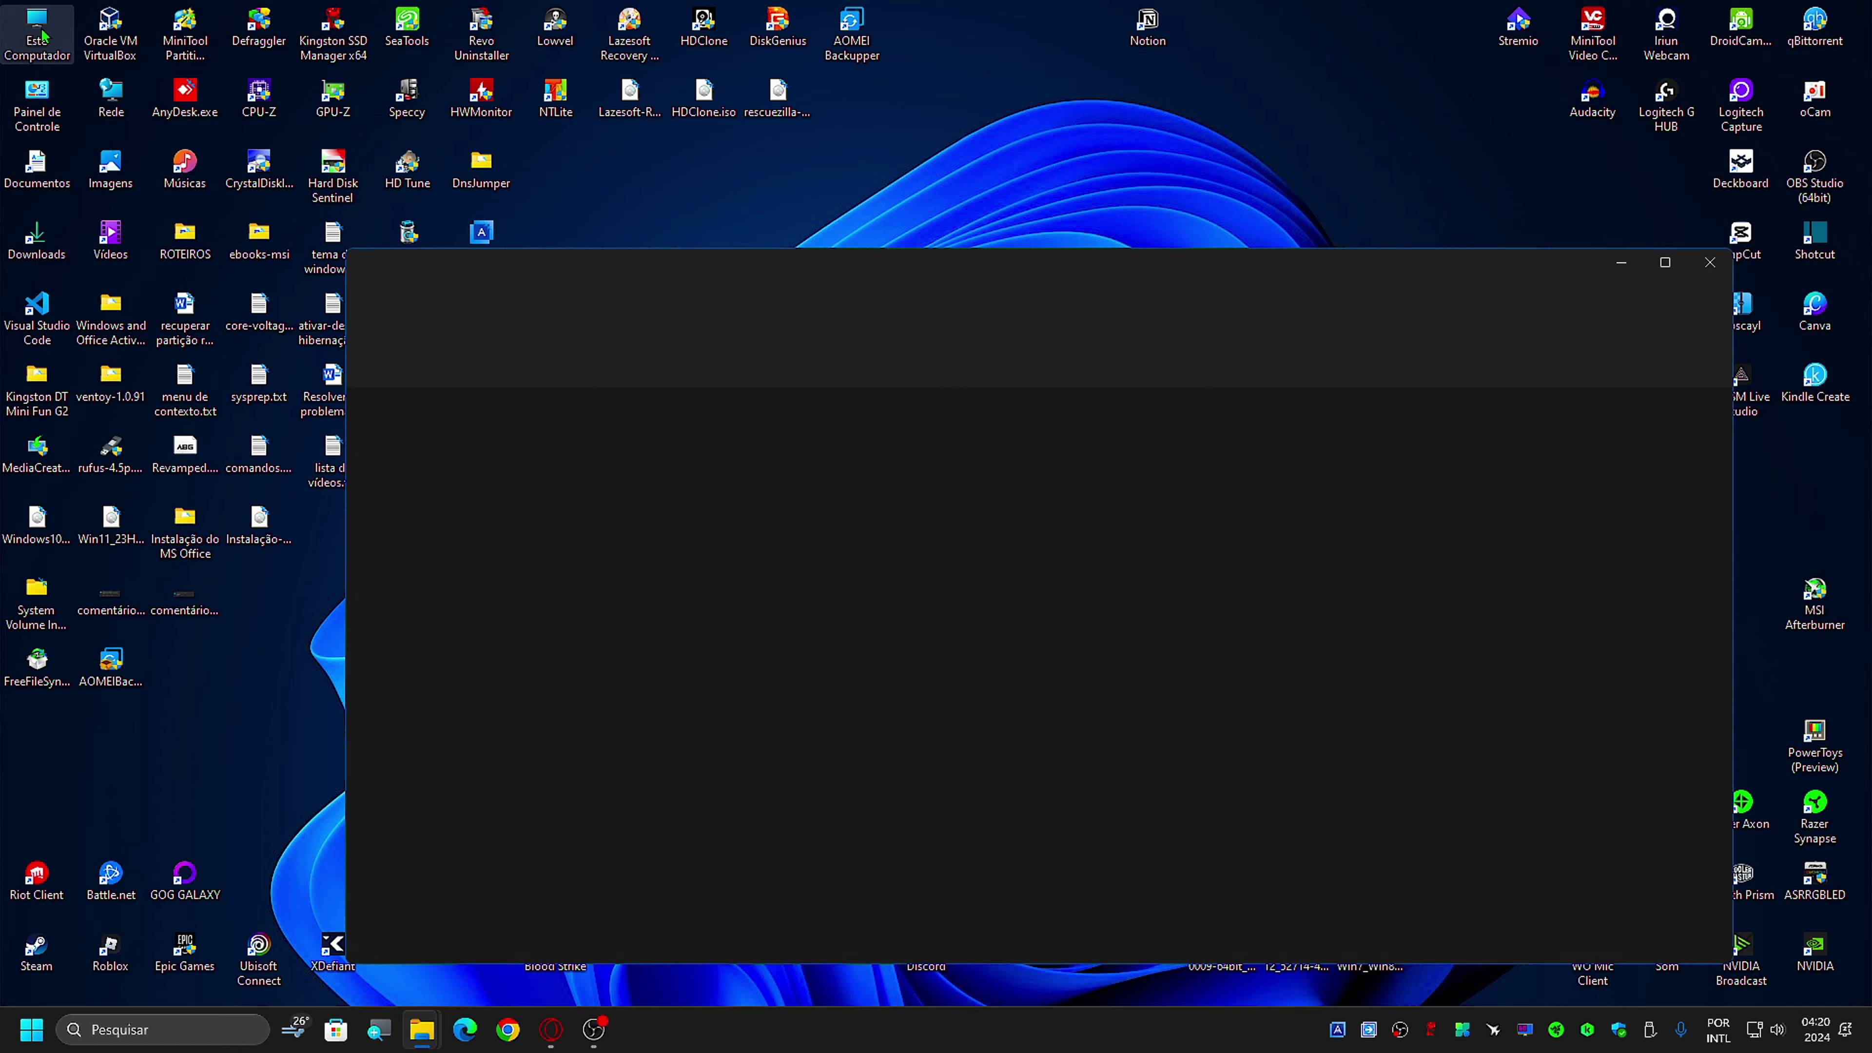
mouse_move(803, 531)
mouse_down()
mouse_move(582, 394)
mouse_move(799, 516)
mouse_move(685, 435)
mouse_move(764, 442)
mouse_move(803, 521)
mouse_up()
drag(1321, 506, 1303, 558)
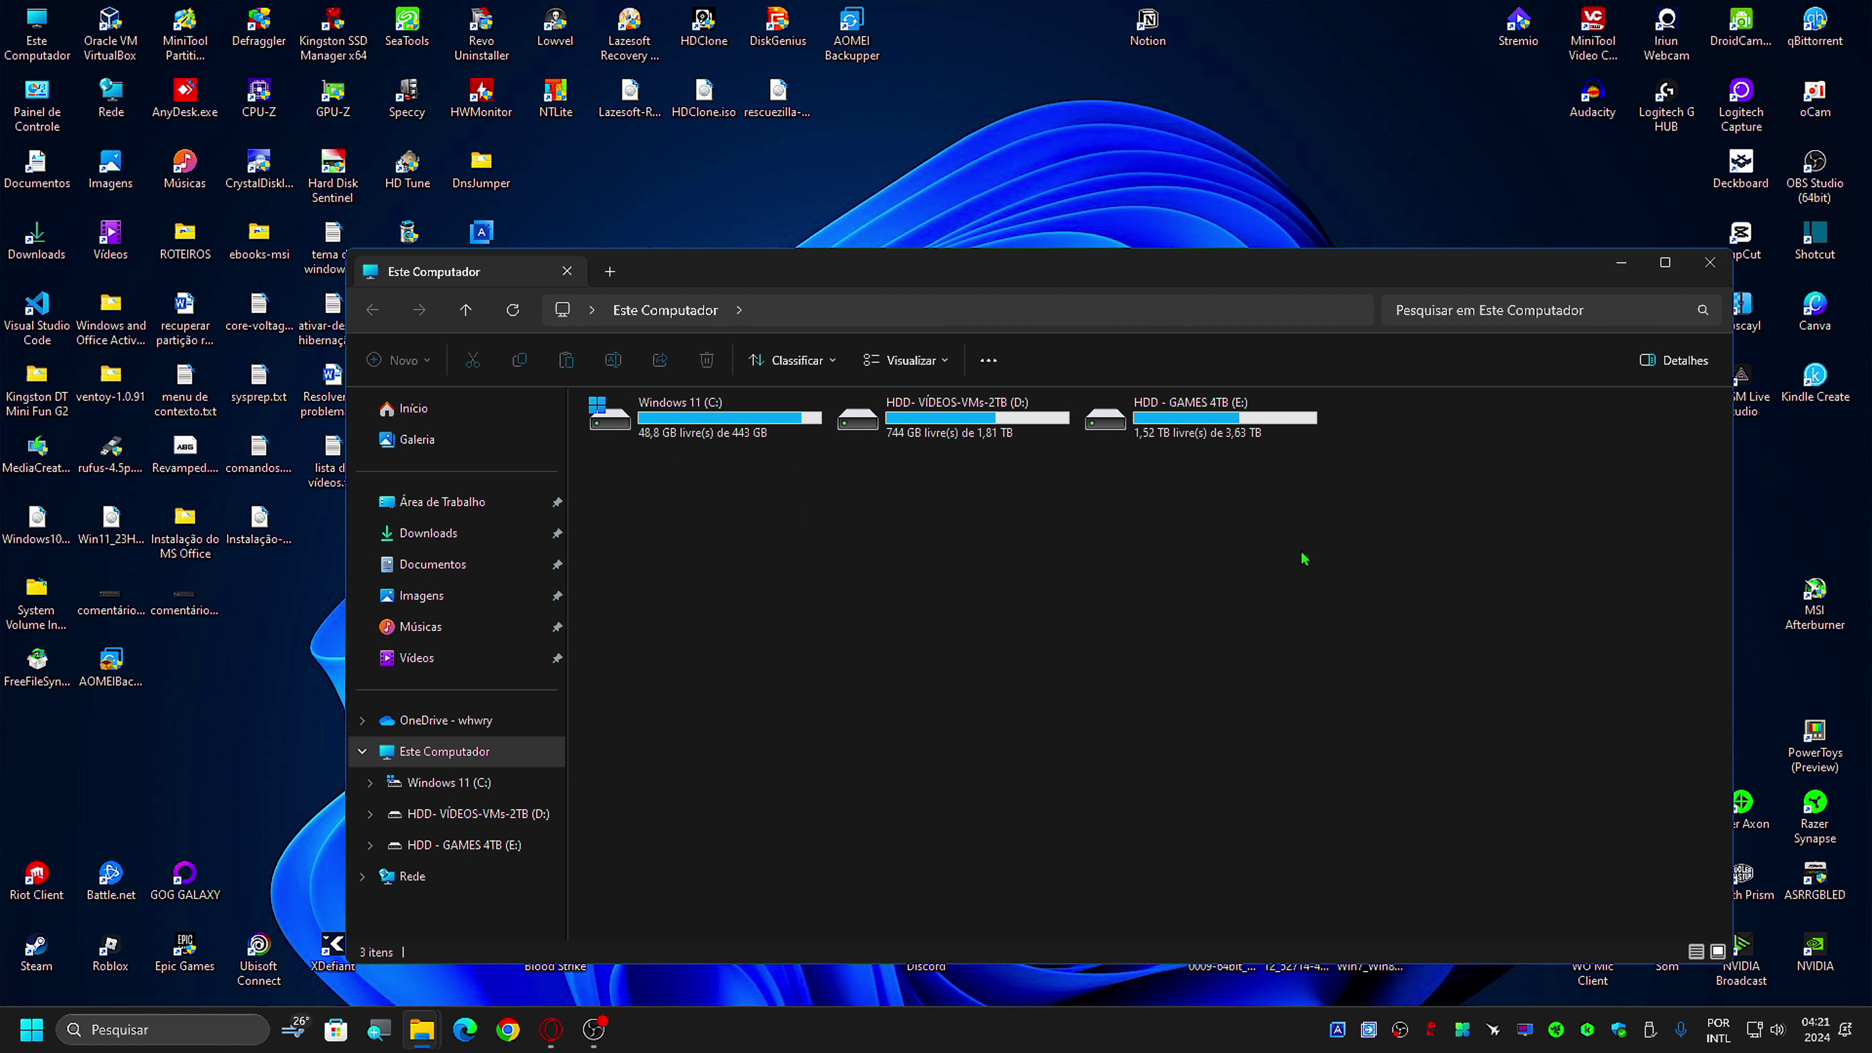
drag(1267, 473, 1317, 564)
click(1706, 270)
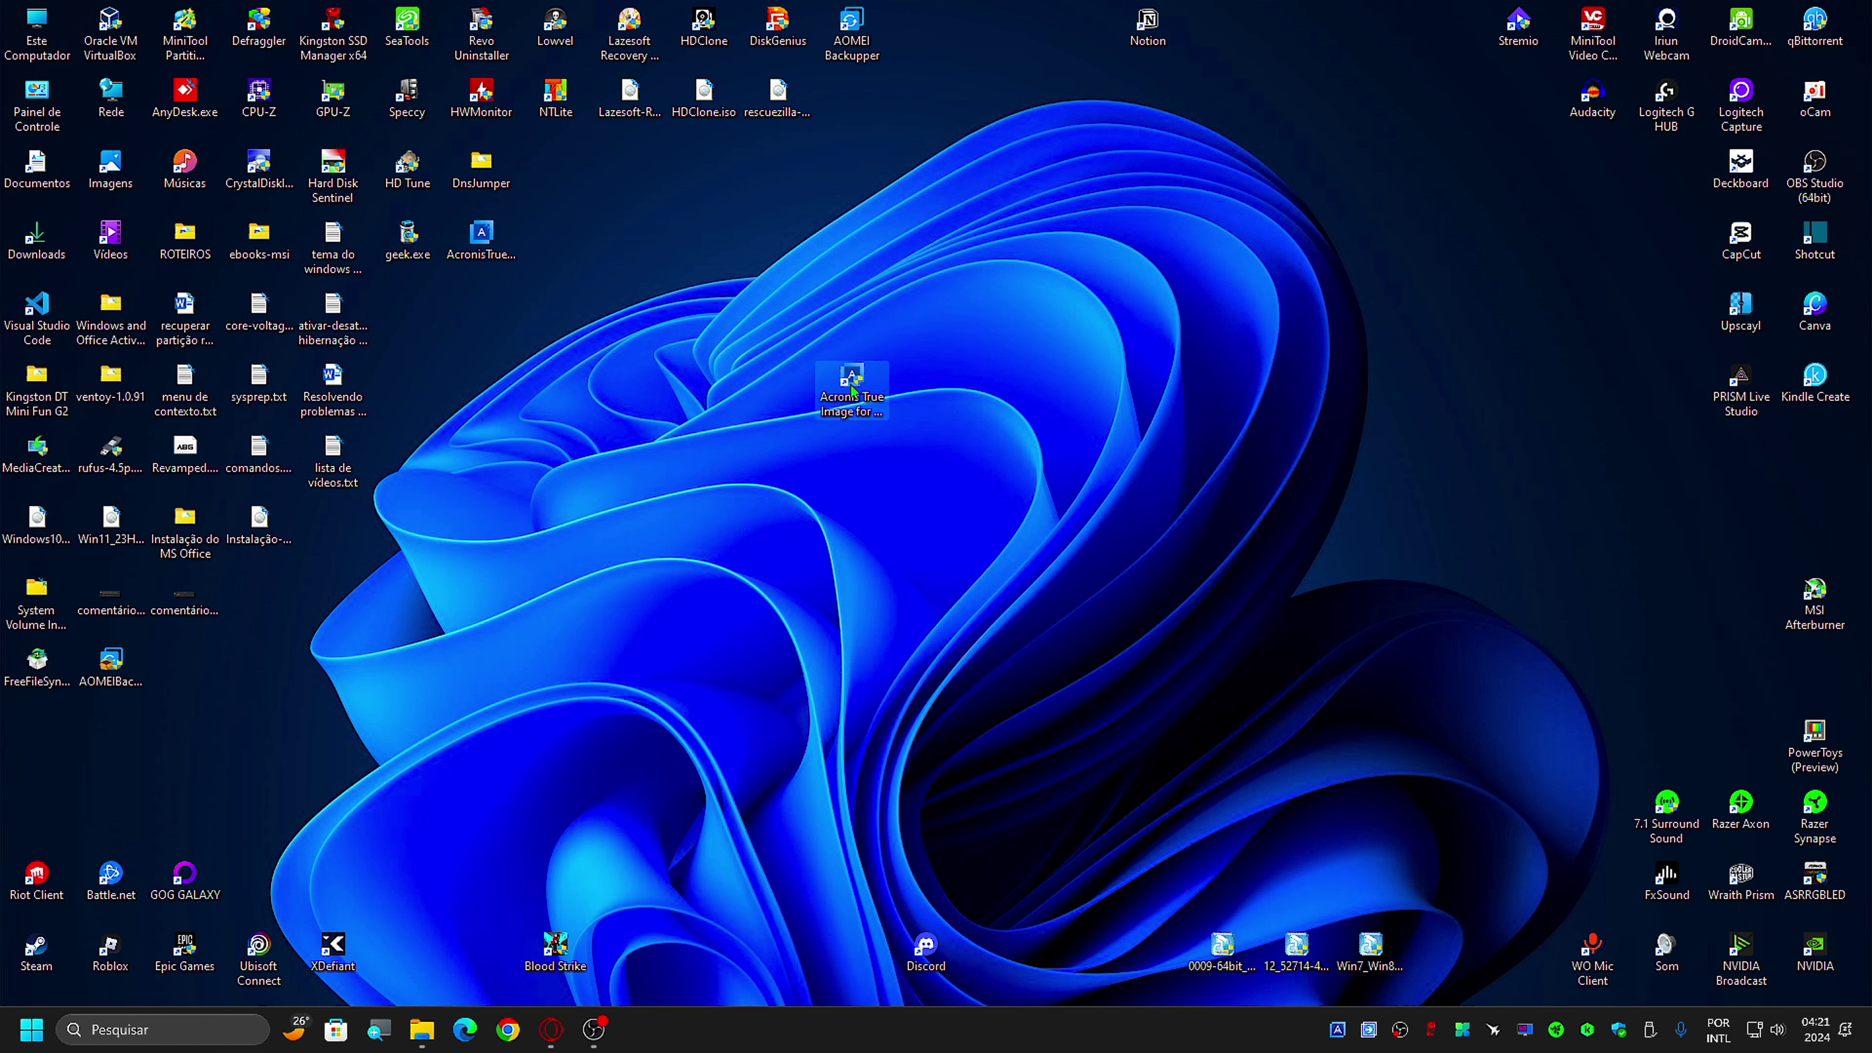
Step: Move the Acronis True Image for Kingston desktop shortcut two icon columns to the right and deselect it
drag(839, 409, 988, 416)
click(979, 509)
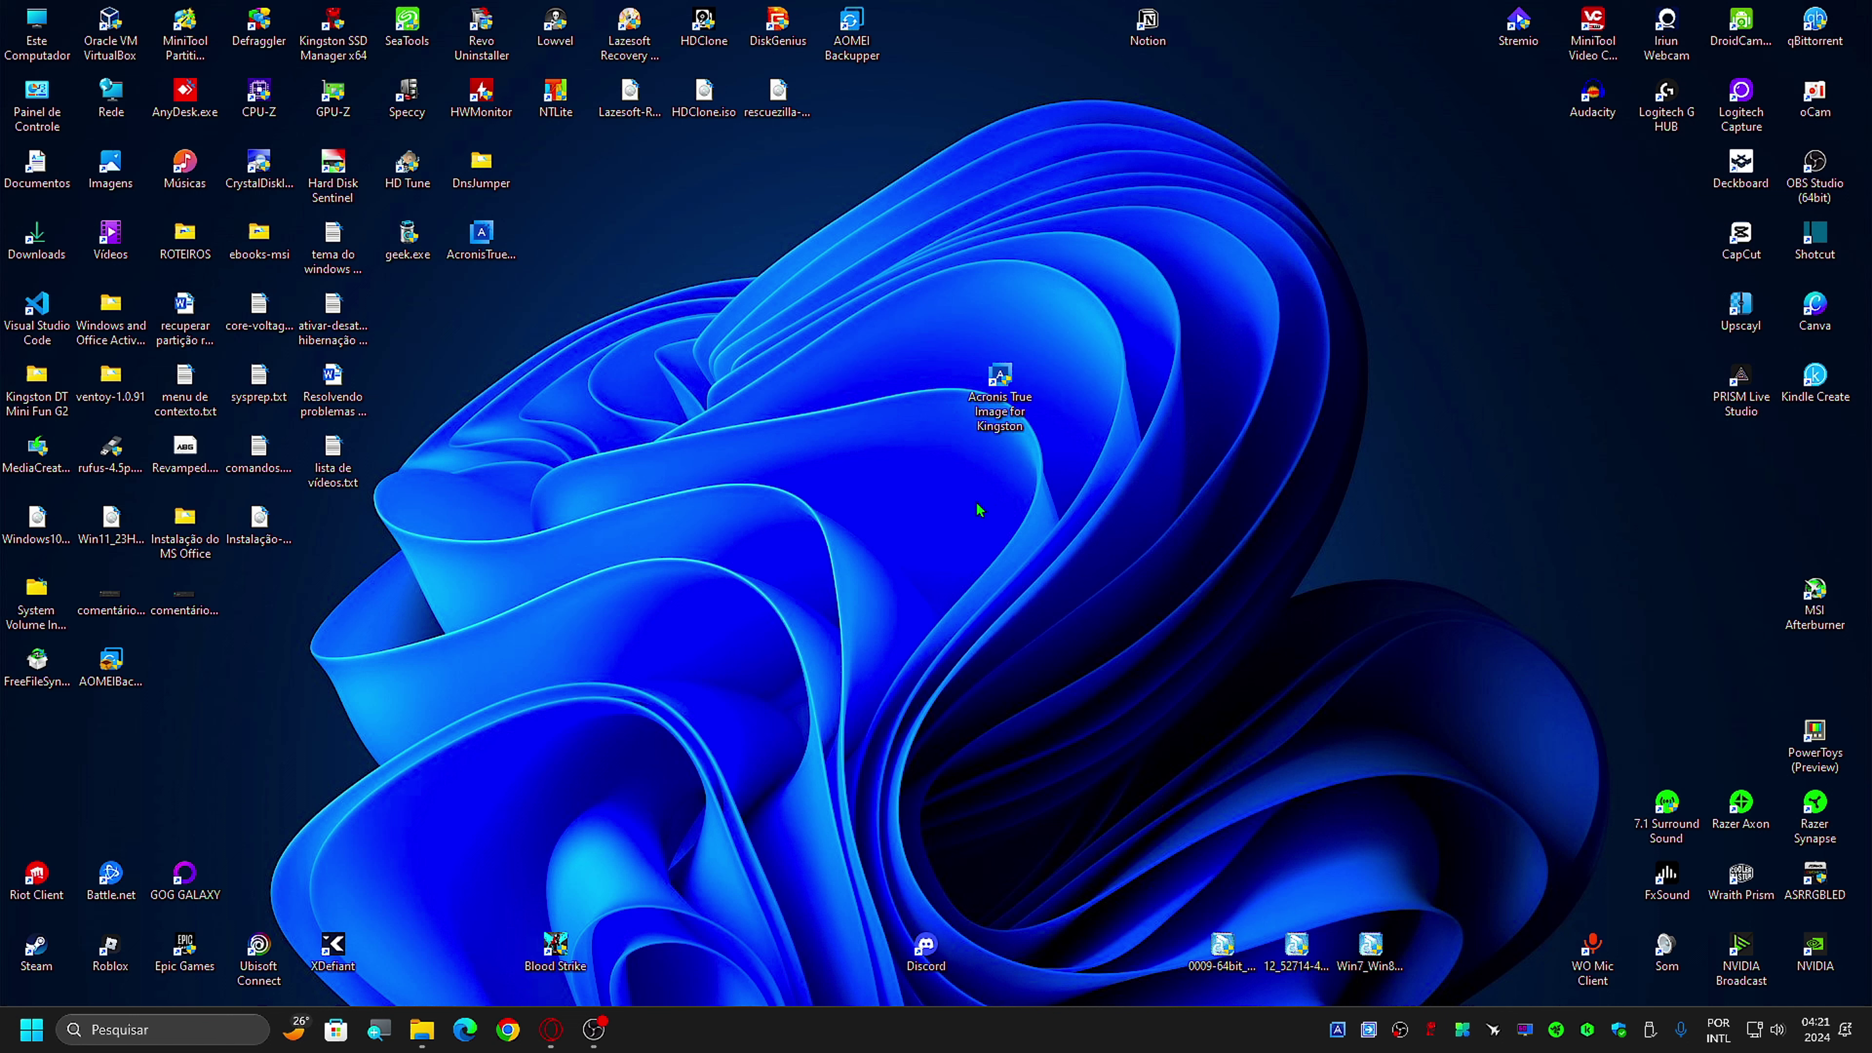